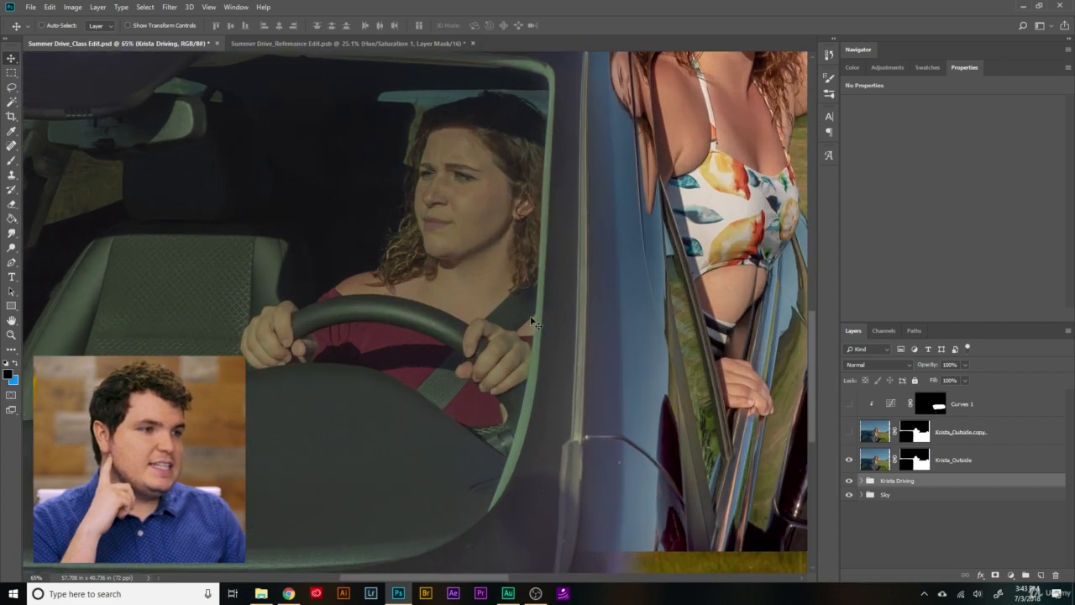
# - Expand the driving group and hide its Hue/Saturation 2, Levels 1 and Curves 3 adjustments to examine the unadjusted driver photo
pyautogui.click(862, 480)
pyautogui.scroll(-2, 869, 471)
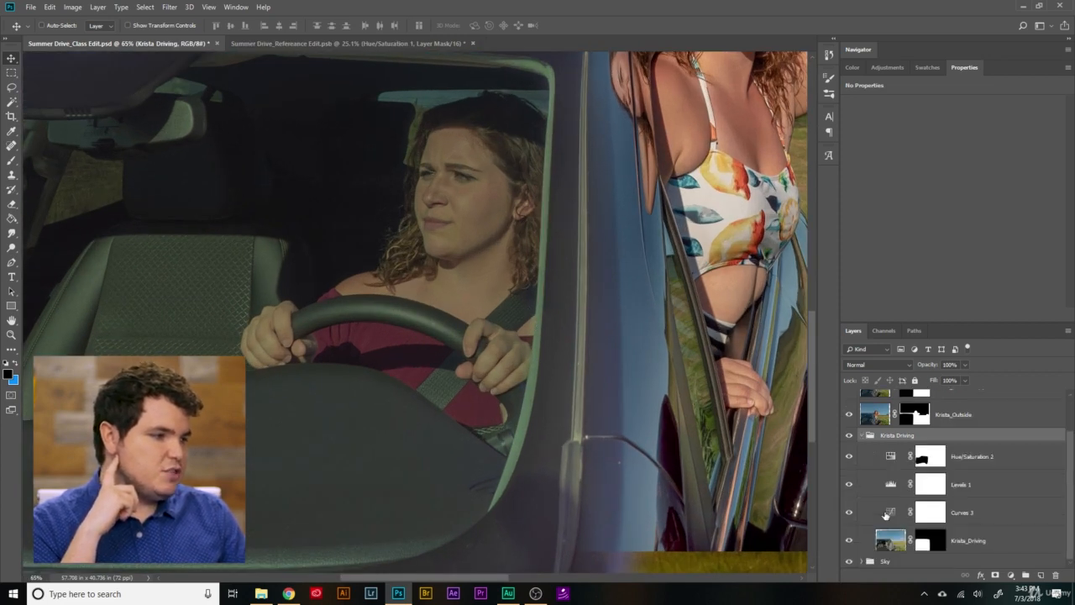
pyautogui.click(866, 460)
pyautogui.click(867, 486)
pyautogui.click(869, 514)
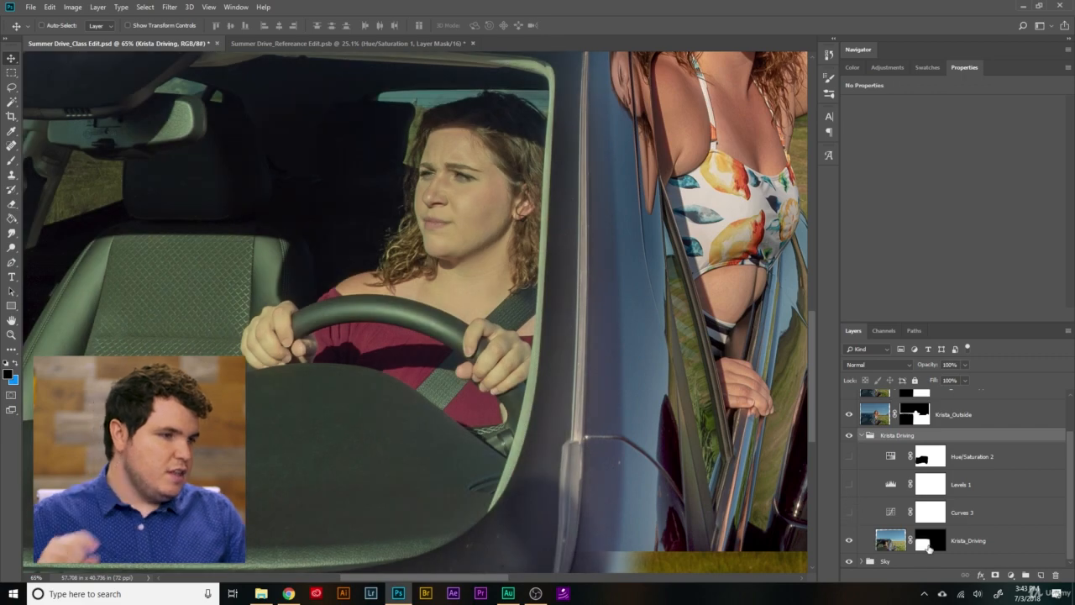
pyautogui.scroll(-2, 294, 403)
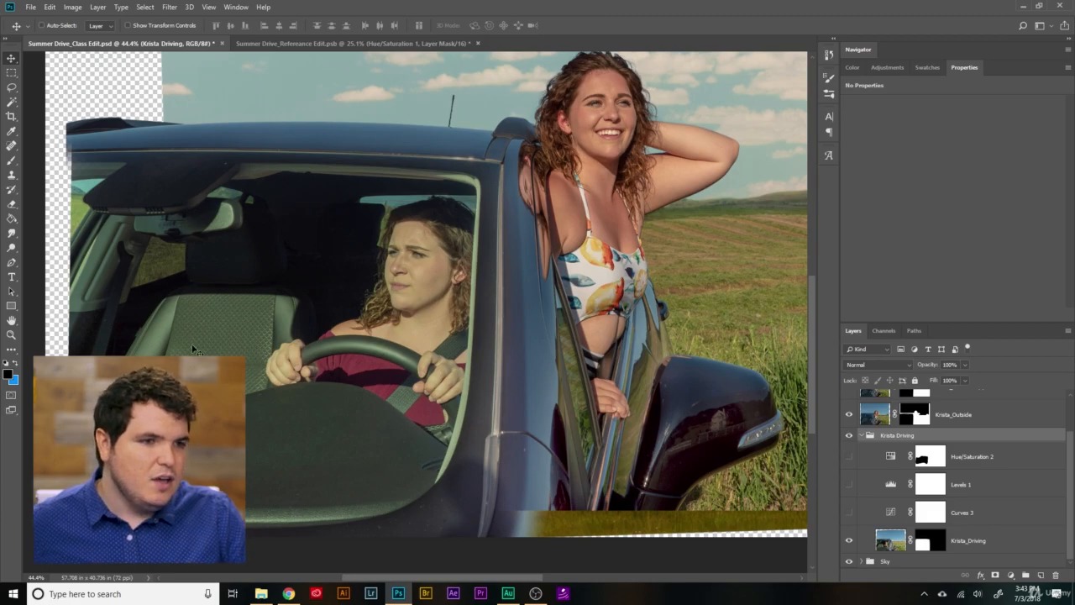
pyautogui.scroll(5, 386, 295)
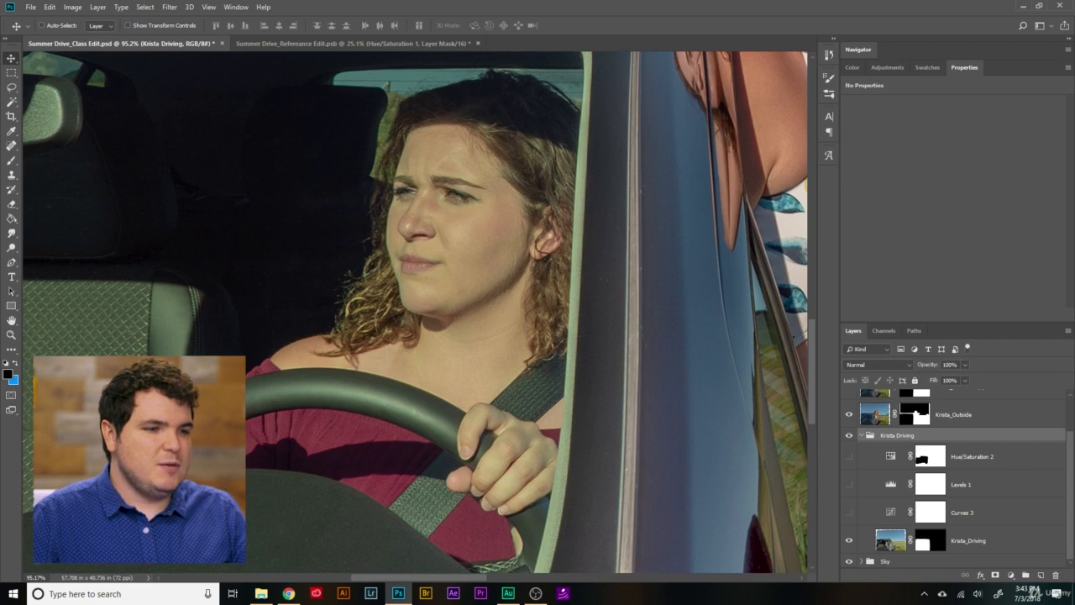
pyautogui.scroll(-6, 391, 296)
pyautogui.scroll(-2, 391, 295)
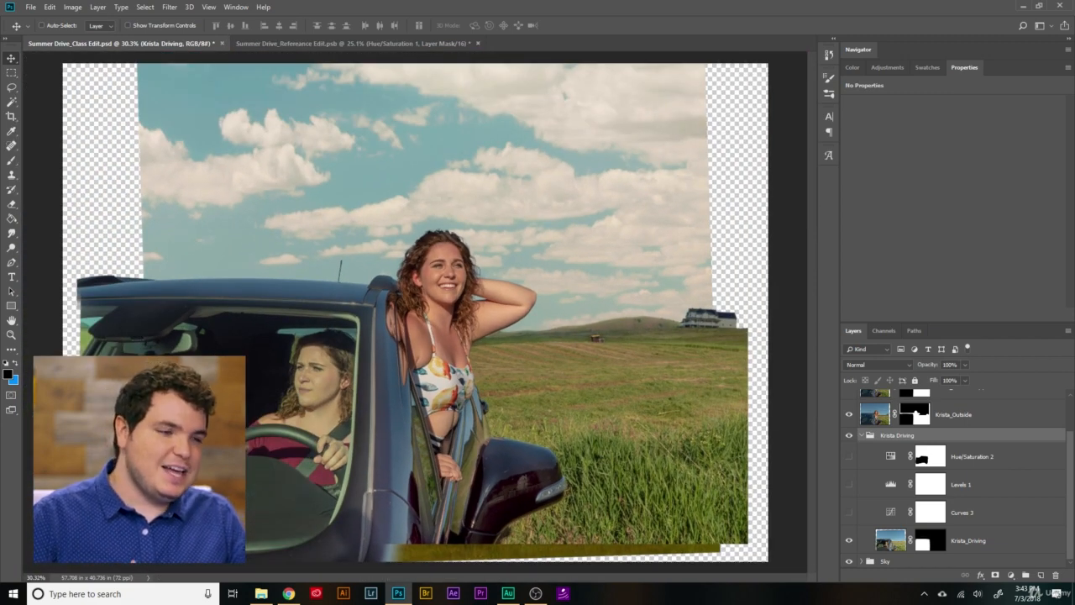
pyautogui.scroll(3, 139, 500)
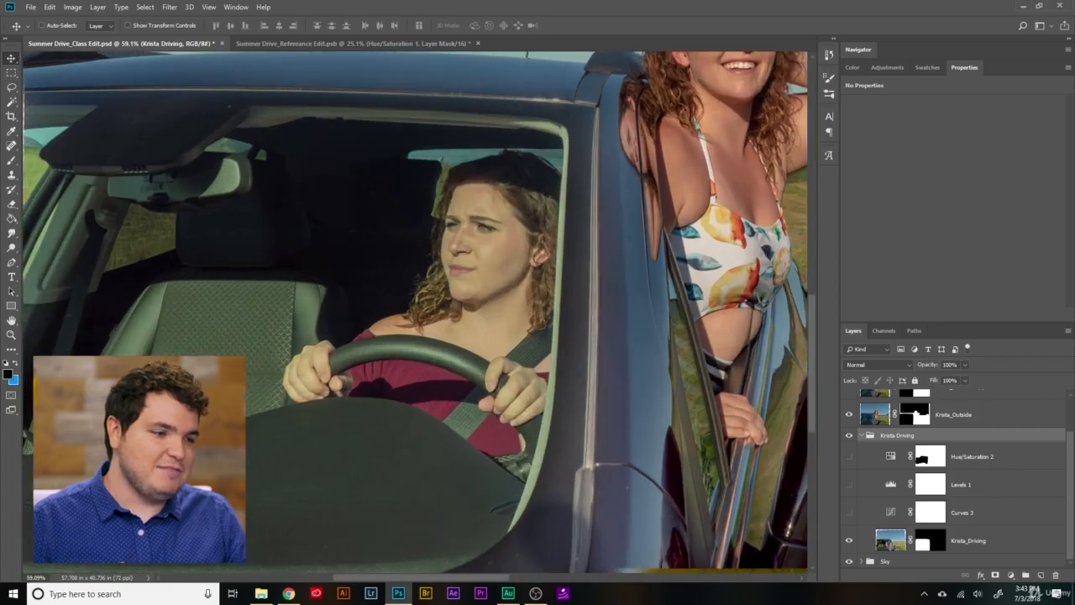
# - Show the Hue/Saturation 2, Levels 1 and Curves 3 adjustments again and collapse the driving group
pyautogui.click(848, 456)
pyautogui.click(848, 484)
pyautogui.click(848, 512)
pyautogui.click(849, 512)
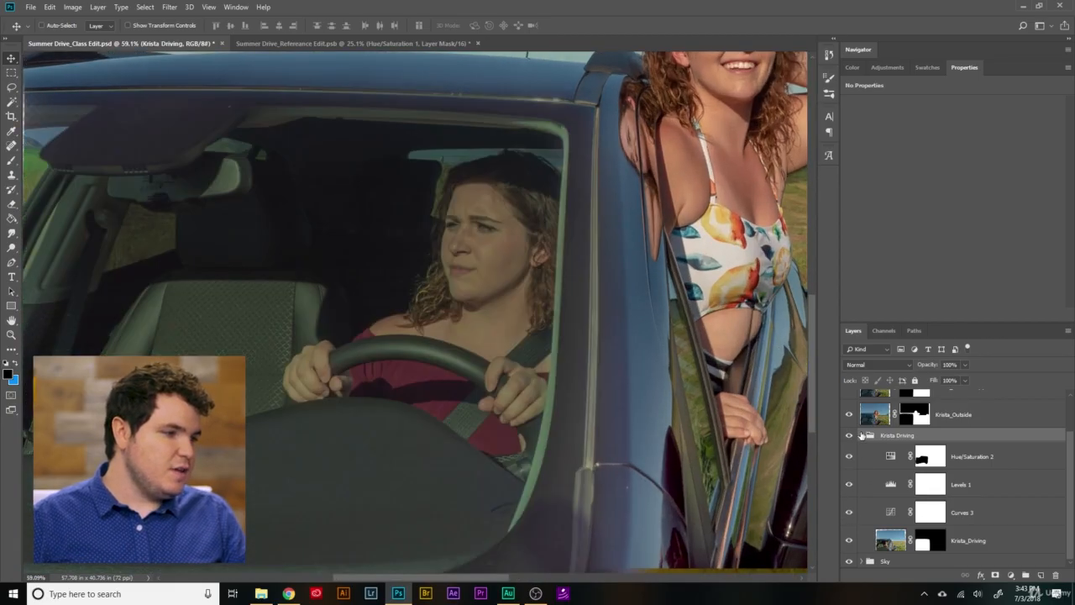
pyautogui.click(861, 435)
pyautogui.scroll(-1, 487, 422)
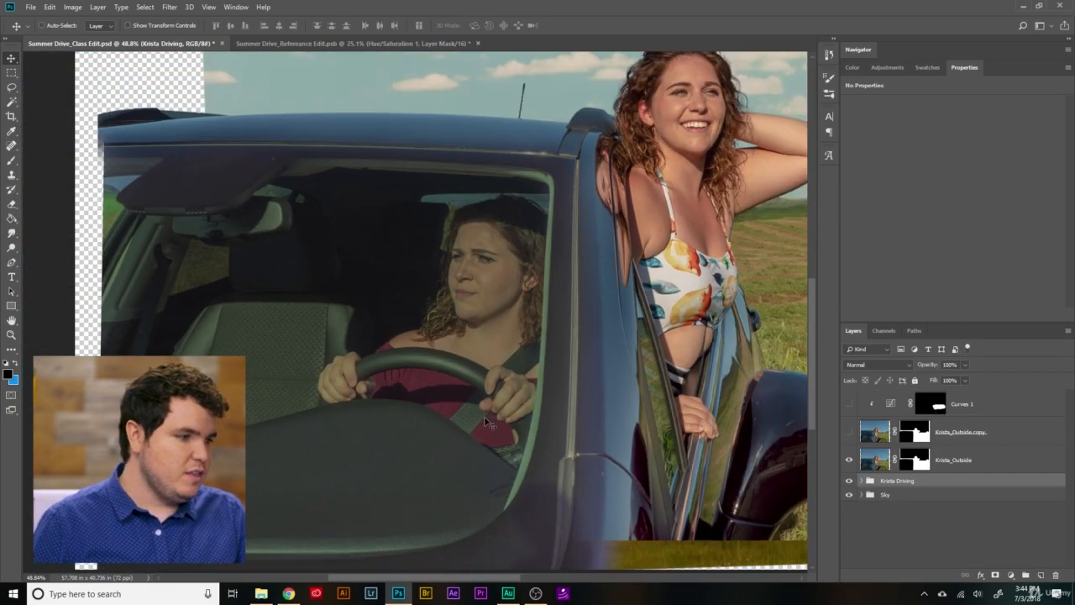
# - Open the Reflection_Blue Sky and Reflection_Clouds images together from the Summer Drive_Class Edit_Images folder
pyautogui.click(30, 7)
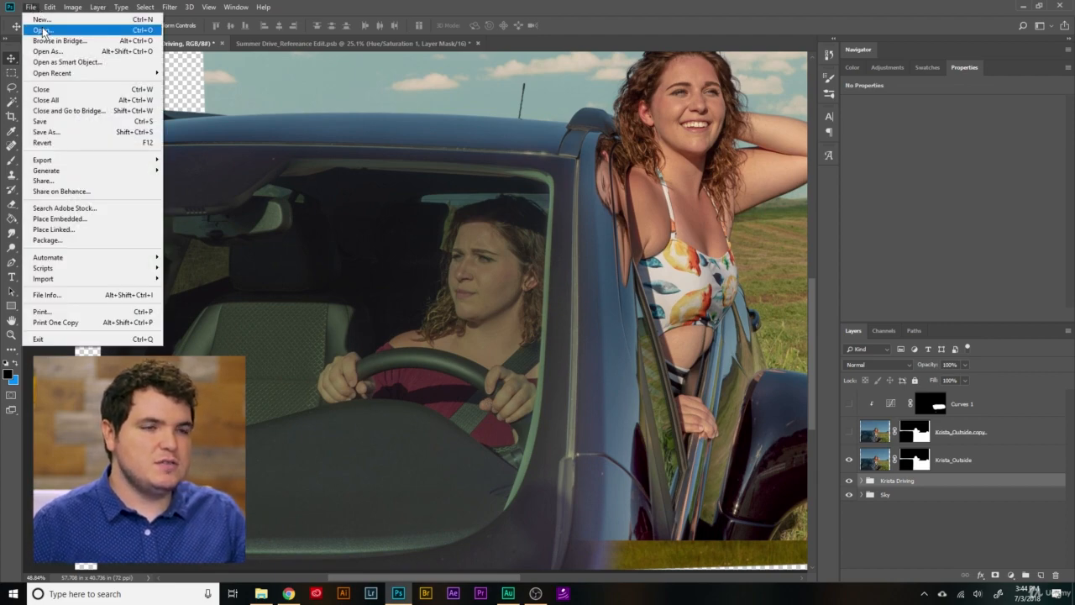
pyautogui.click(42, 30)
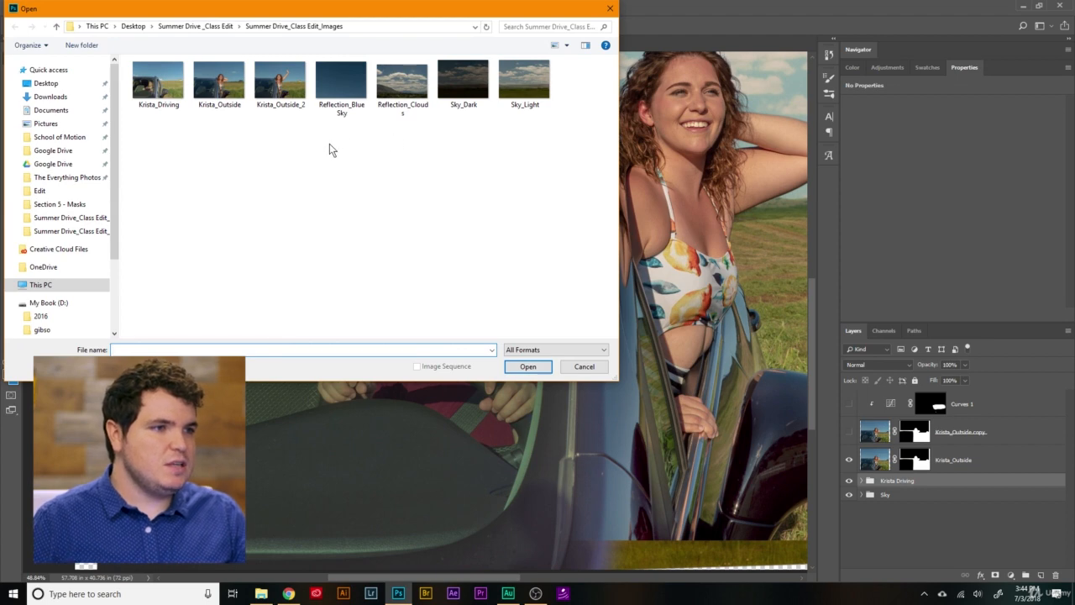
pyautogui.moveTo(329, 144); pyautogui.dragTo(397, 82)
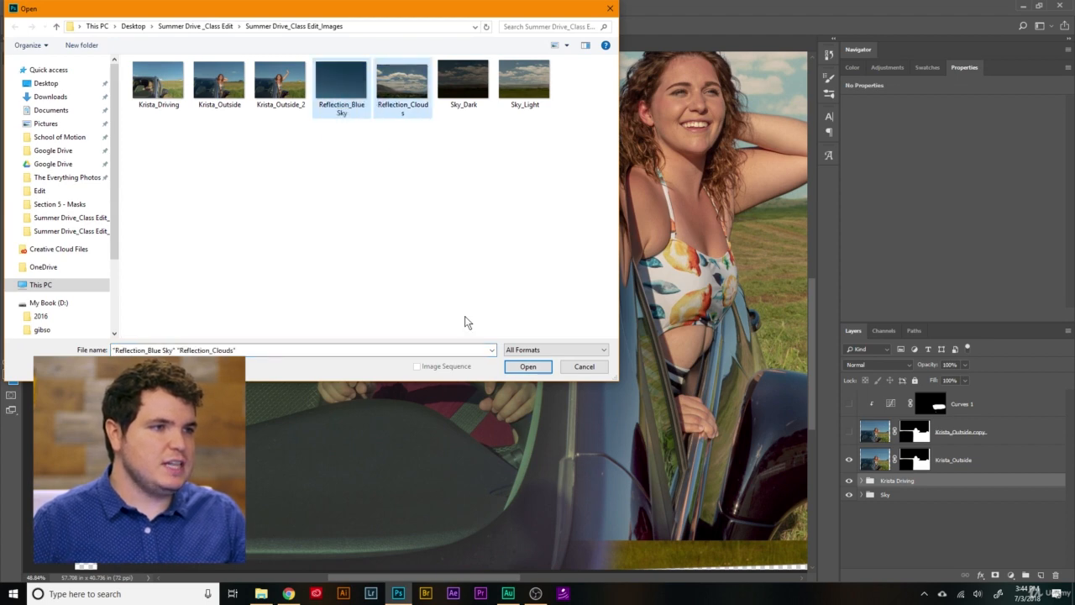
pyautogui.click(527, 366)
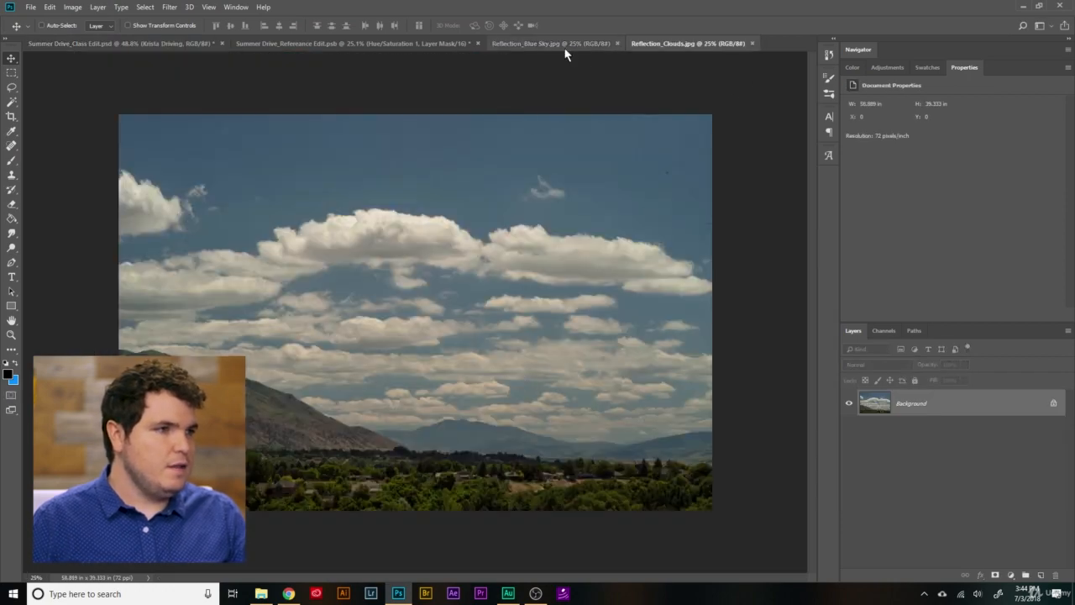
# - Unlock the Reflection_Clouds background layer and remove dust spots from the sky's upper right with a size 100 content-aware Spot Healing Brush
pyautogui.click(1053, 404)
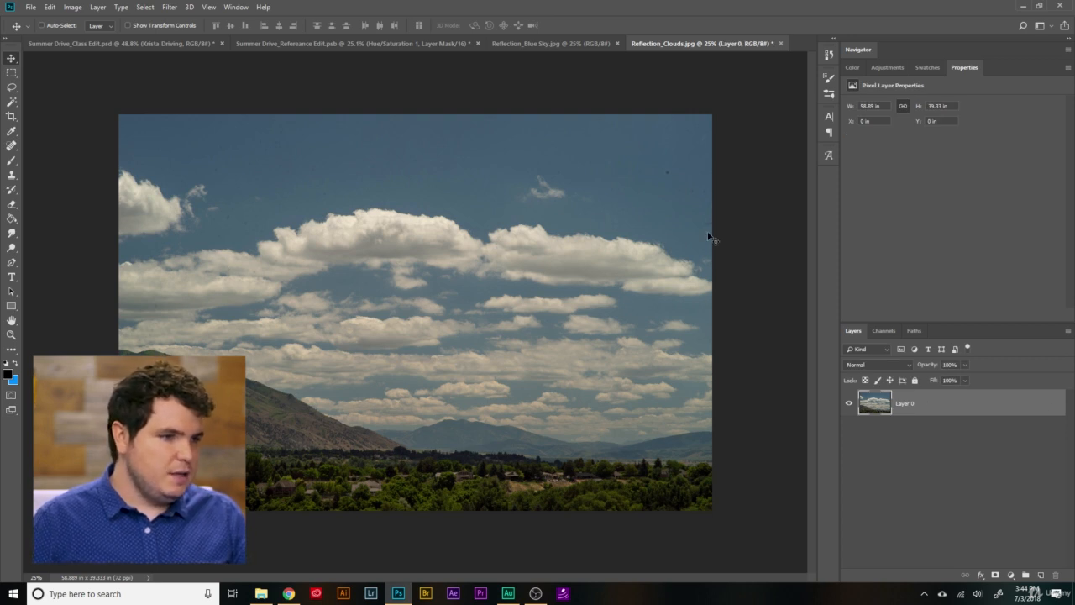
pyautogui.scroll(9, 712, 189)
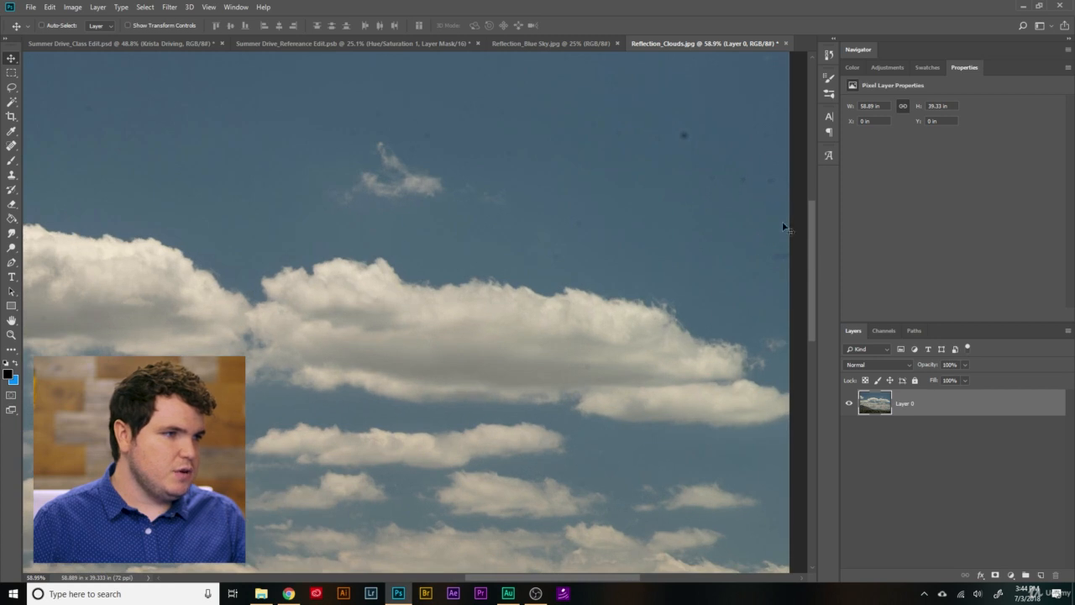
pyautogui.moveTo(810, 255); pyautogui.dragTo(804, 227)
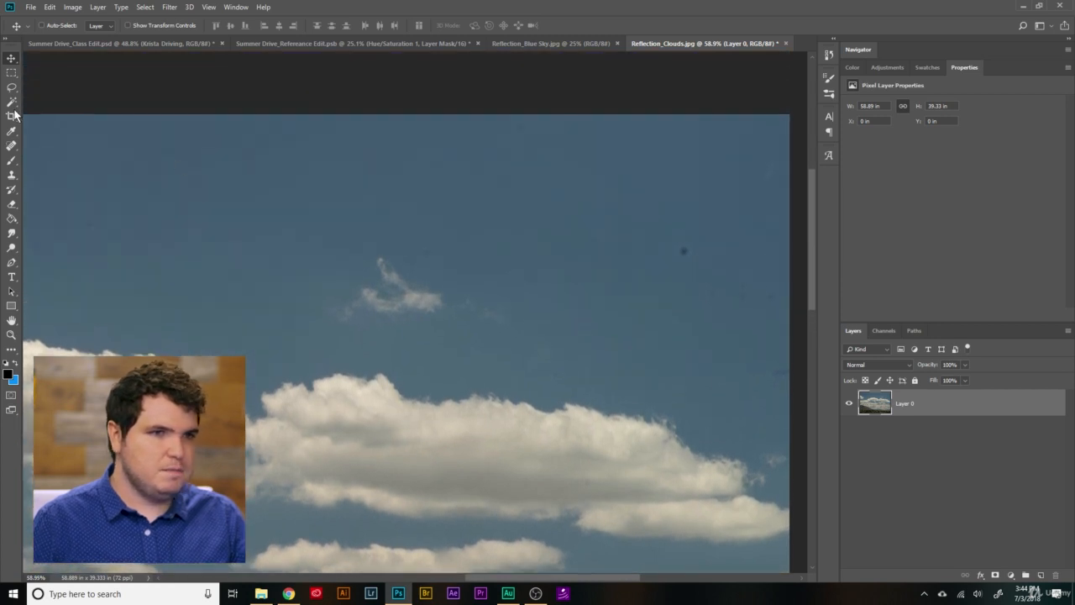
pyautogui.click(12, 145)
pyautogui.press(']')
pyautogui.press(']')
pyautogui.press(']')
pyautogui.press(']')
pyautogui.press(']')
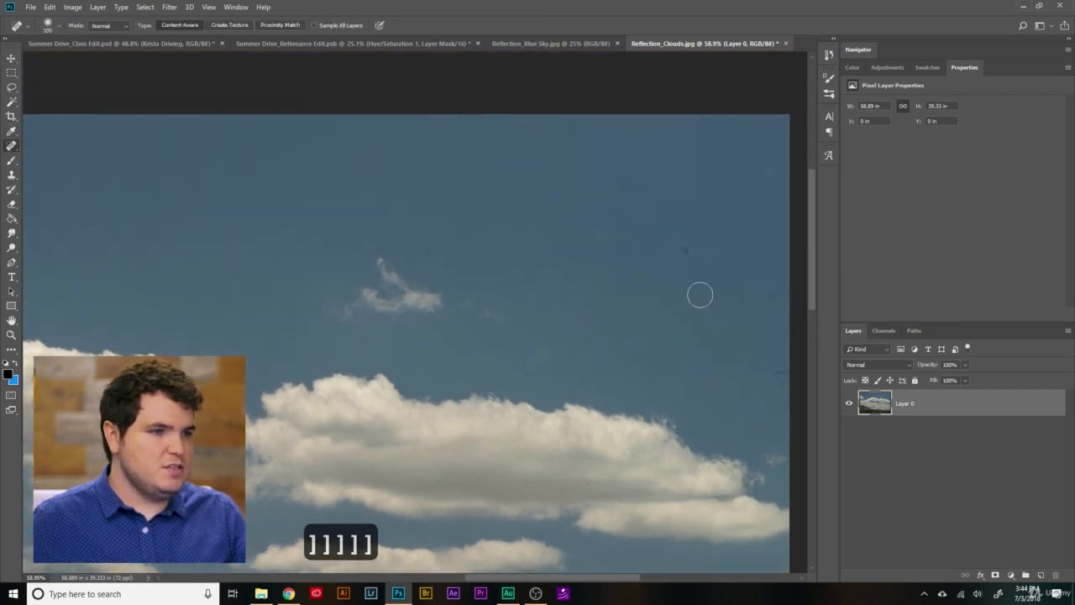
pyautogui.click(775, 381)
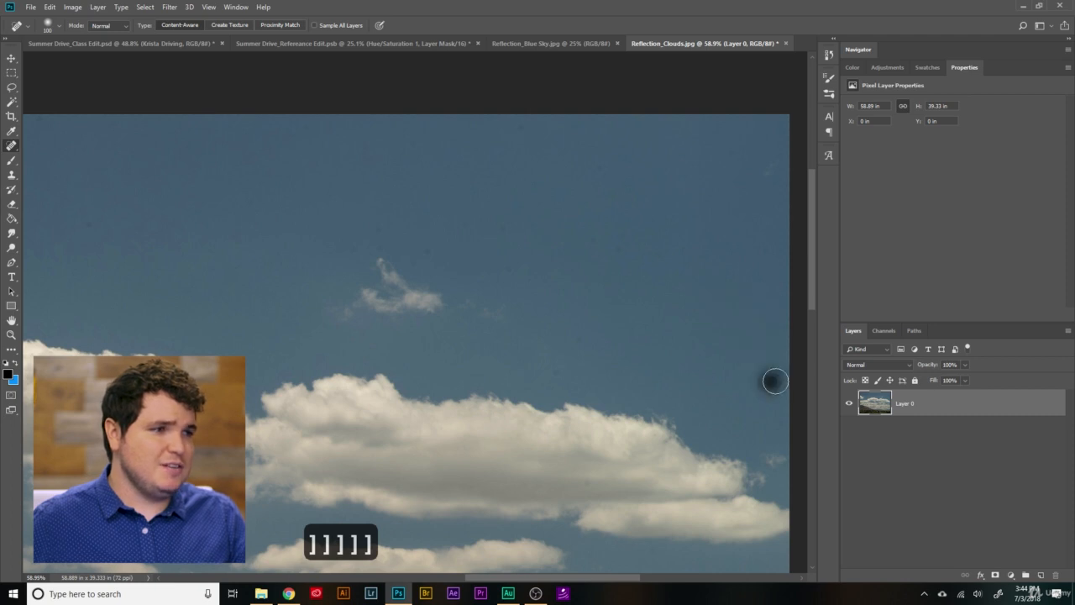
pyautogui.click(756, 348)
pyautogui.click(598, 167)
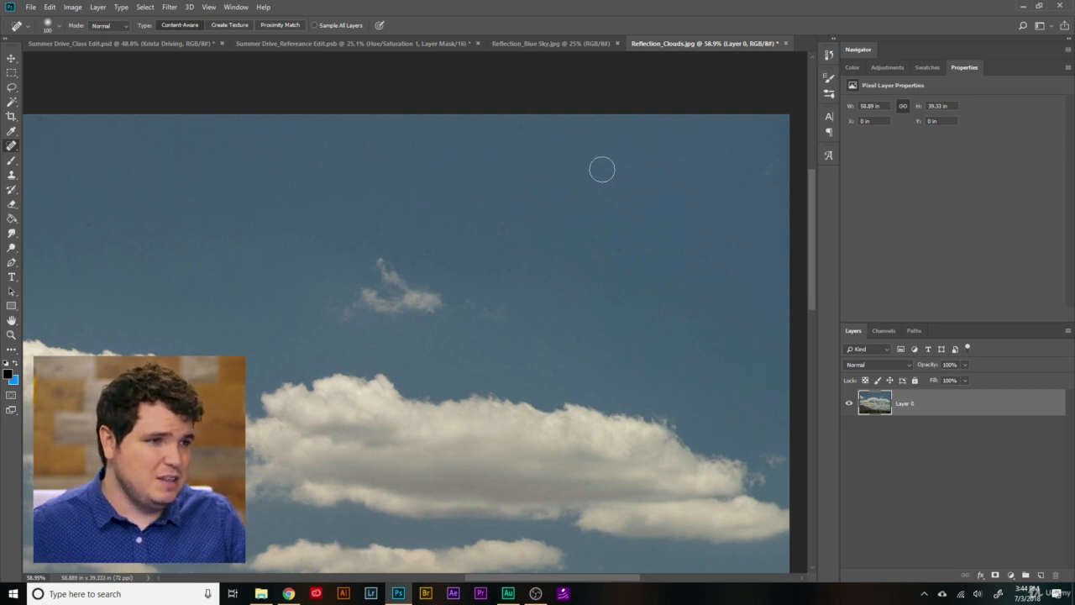
pyautogui.click(691, 249)
pyautogui.moveTo(580, 338); pyautogui.dragTo(555, 374)
pyautogui.click(506, 234)
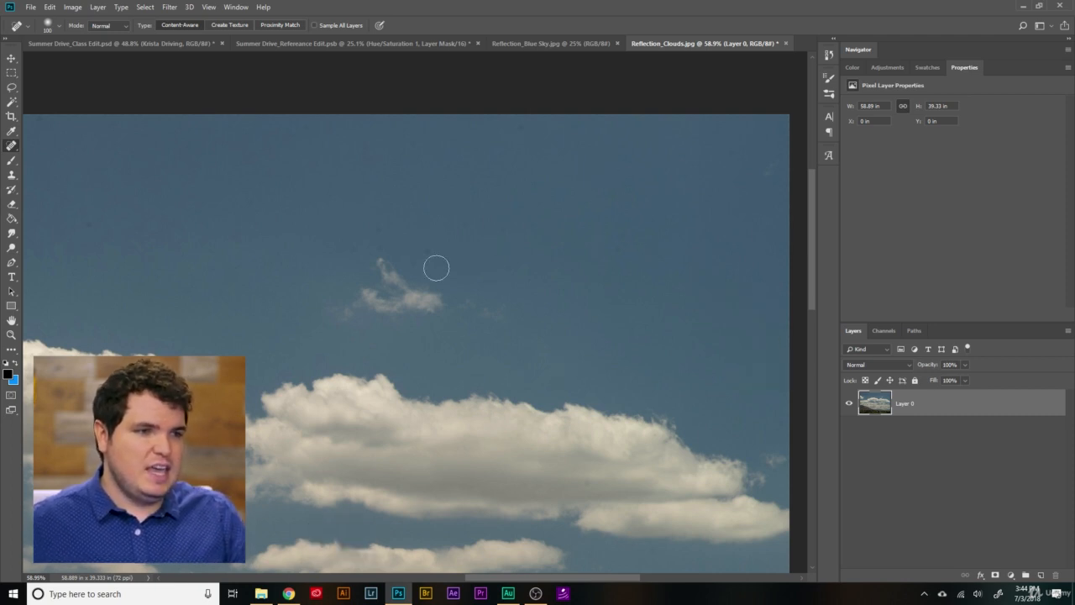
pyautogui.click(369, 241)
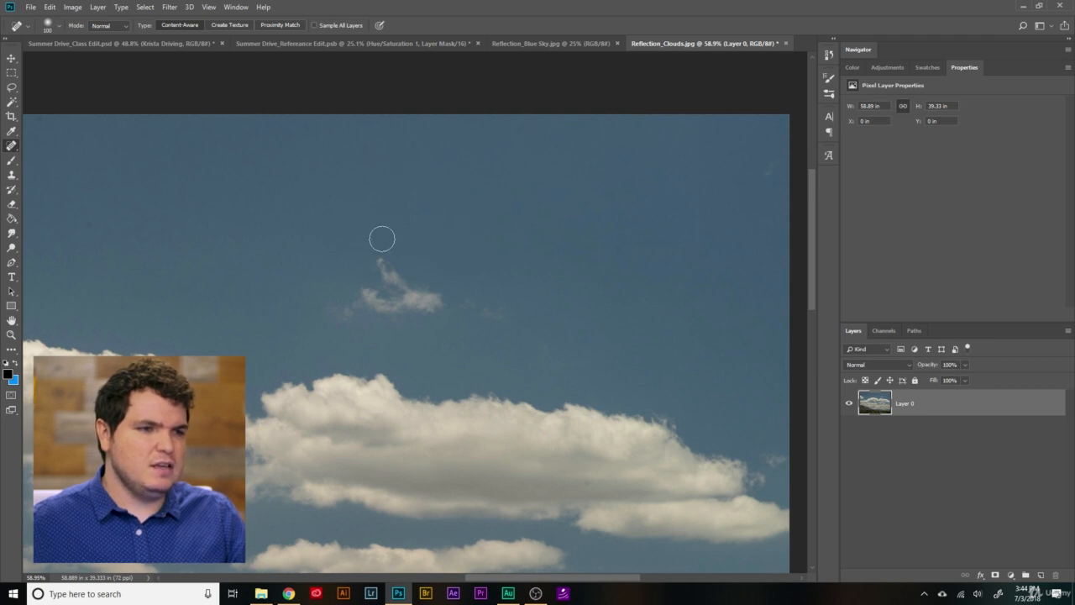
pyautogui.click(519, 130)
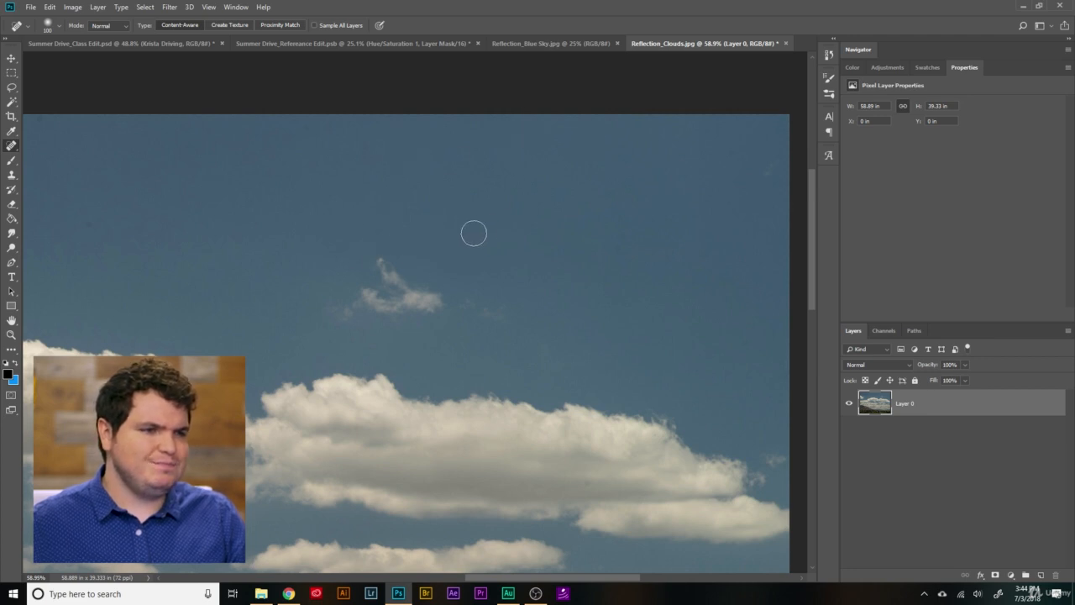
# - Heal the remaining dust spots in the upper-left sky beside the large cloud
pyautogui.scroll(-9, 473, 232)
pyautogui.scroll(9, 280, 193)
pyautogui.click(172, 238)
pyautogui.click(155, 286)
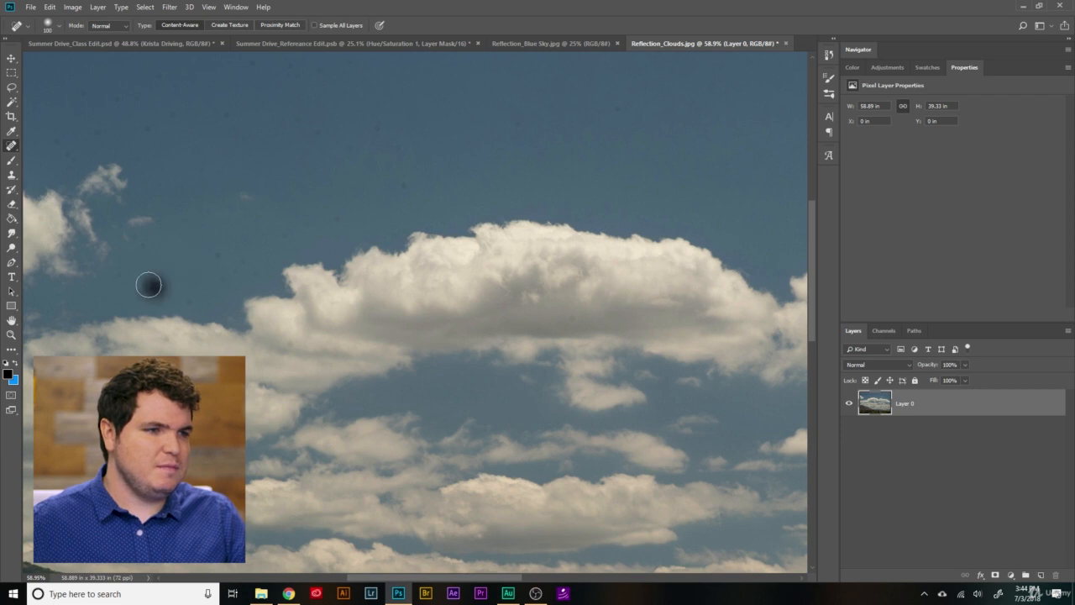
pyautogui.click(192, 293)
pyautogui.click(225, 269)
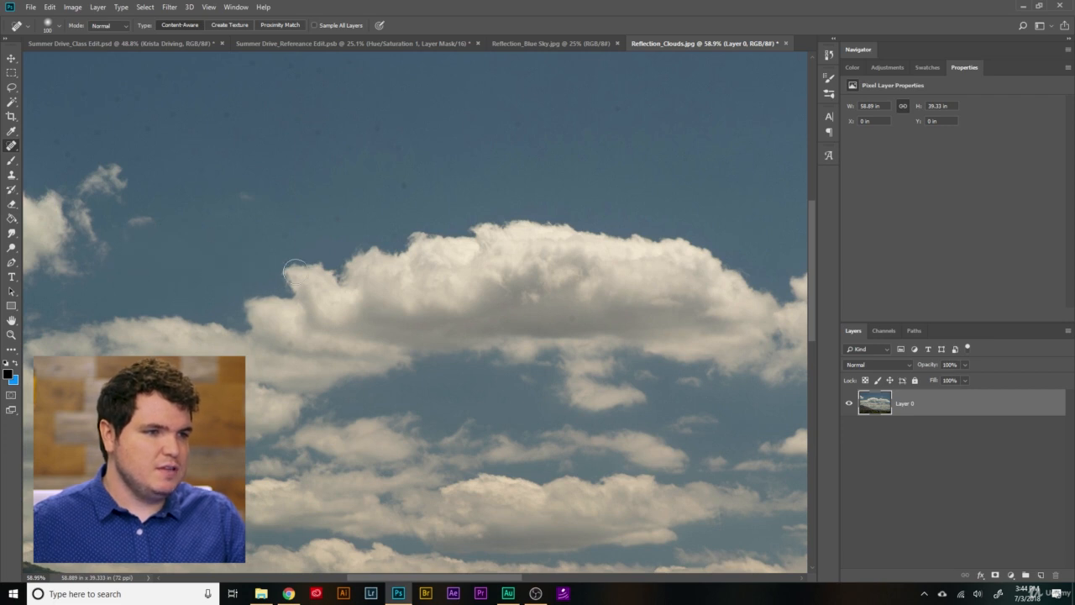
pyautogui.click(287, 233)
pyautogui.click(275, 237)
pyautogui.click(227, 276)
pyautogui.click(229, 252)
pyautogui.click(226, 262)
pyautogui.moveTo(288, 234); pyautogui.dragTo(275, 235)
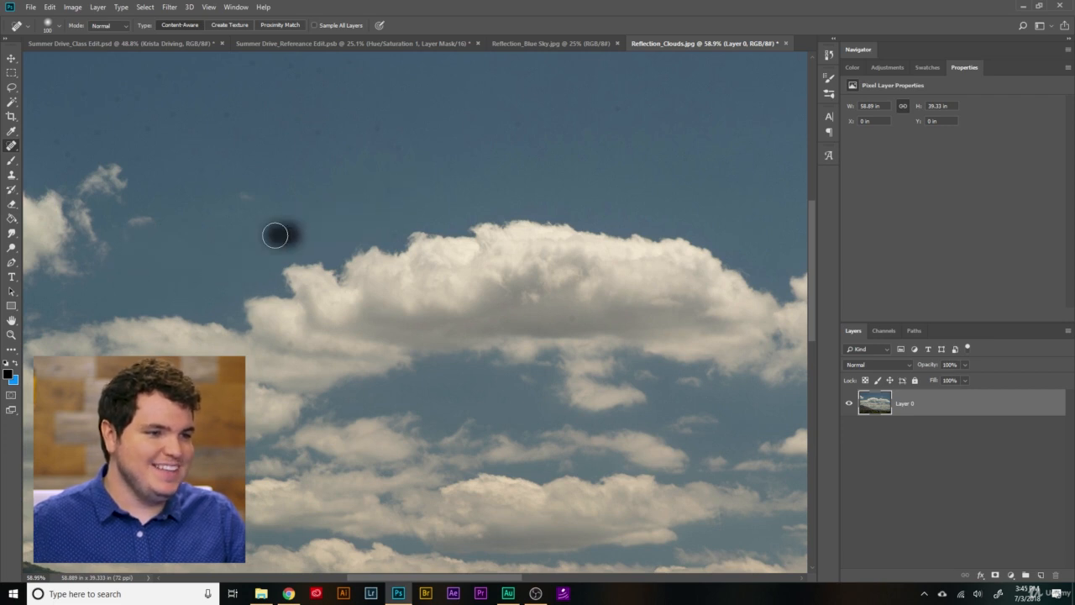
pyautogui.scroll(-8, 296, 234)
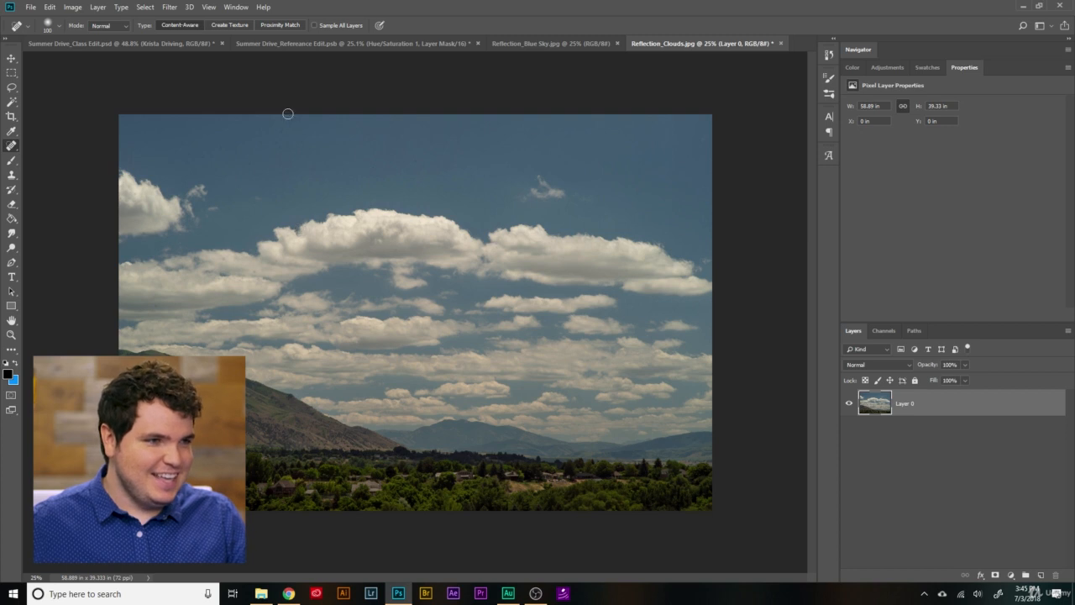
pyautogui.scroll(8, 325, 100)
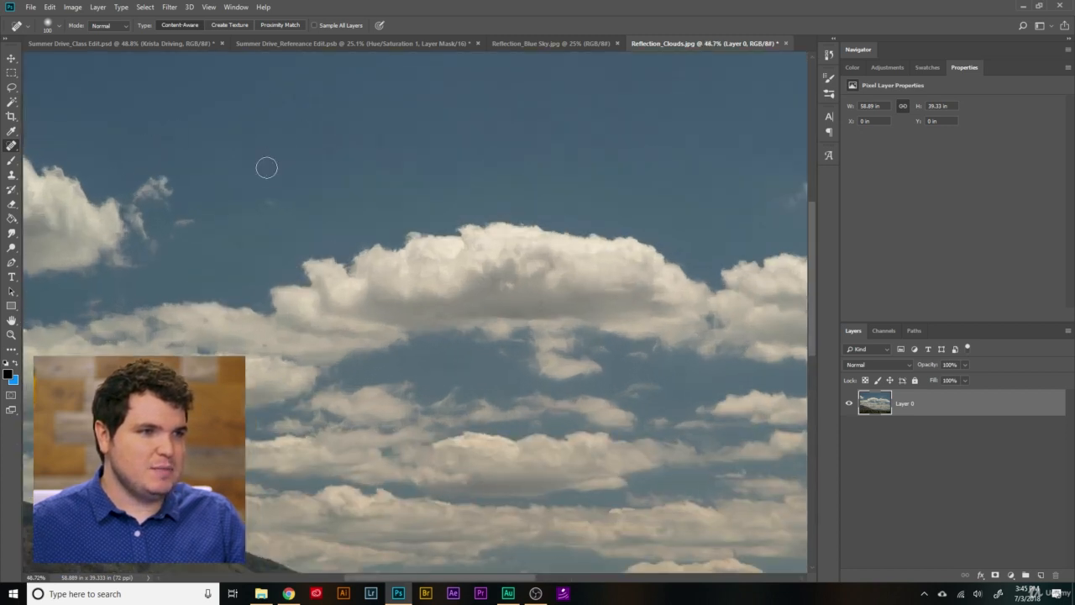
pyautogui.scroll(-7, 266, 168)
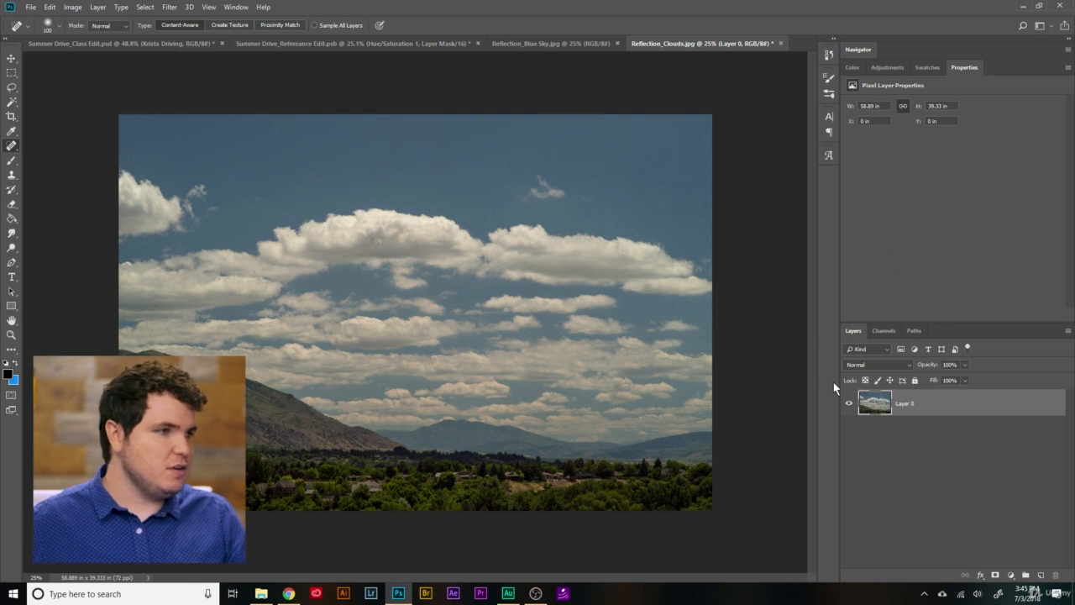
# - Bring the cloud layer into the Summer Drive_Class Edit document atop the driving group and place it over the car at about X -19 in, Y 6.5 in
pyautogui.press('v')
pyautogui.moveTo(877, 405); pyautogui.dragTo(510, 330)
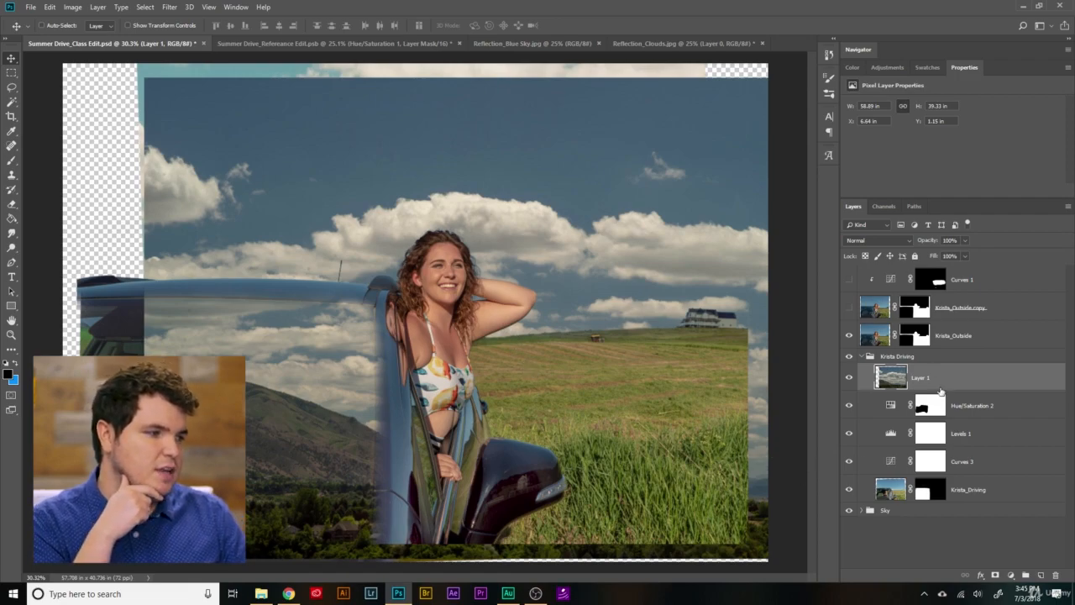
pyautogui.moveTo(652, 190); pyautogui.dragTo(337, 257)
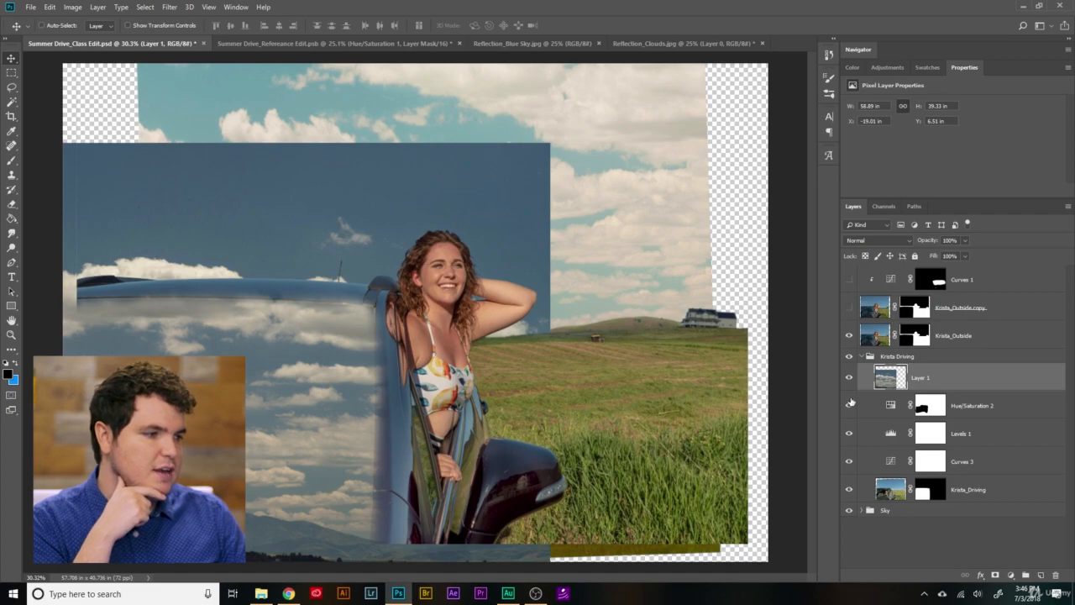
# - Hide the cloud layer and the three adjustments in the driving group, and check the driver photo by toggling its visibility
pyautogui.click(851, 384)
pyautogui.click(848, 411)
pyautogui.click(847, 436)
pyautogui.click(850, 471)
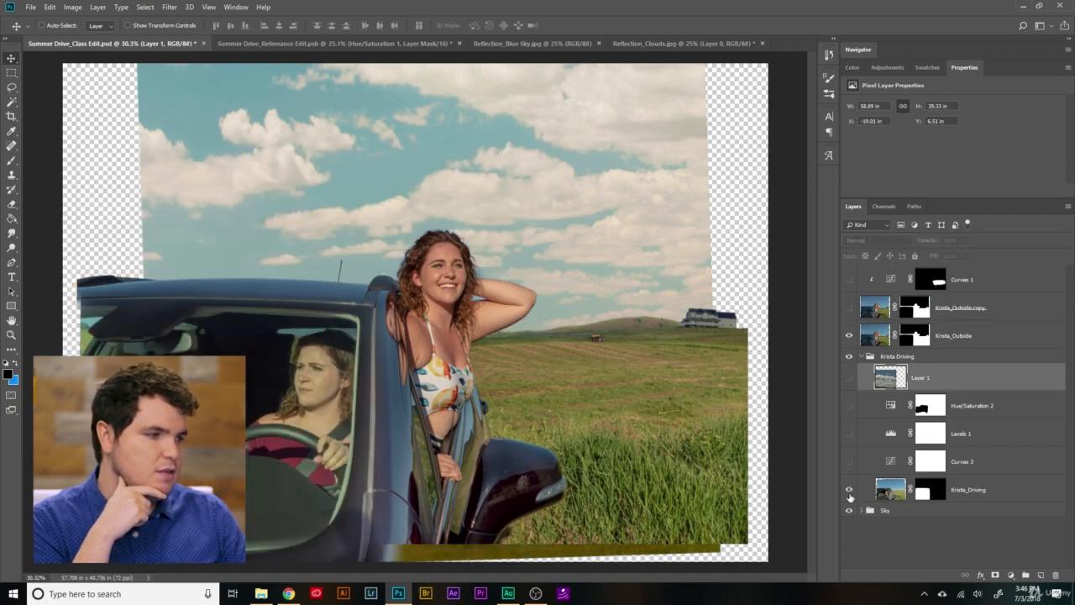
pyautogui.click(848, 489)
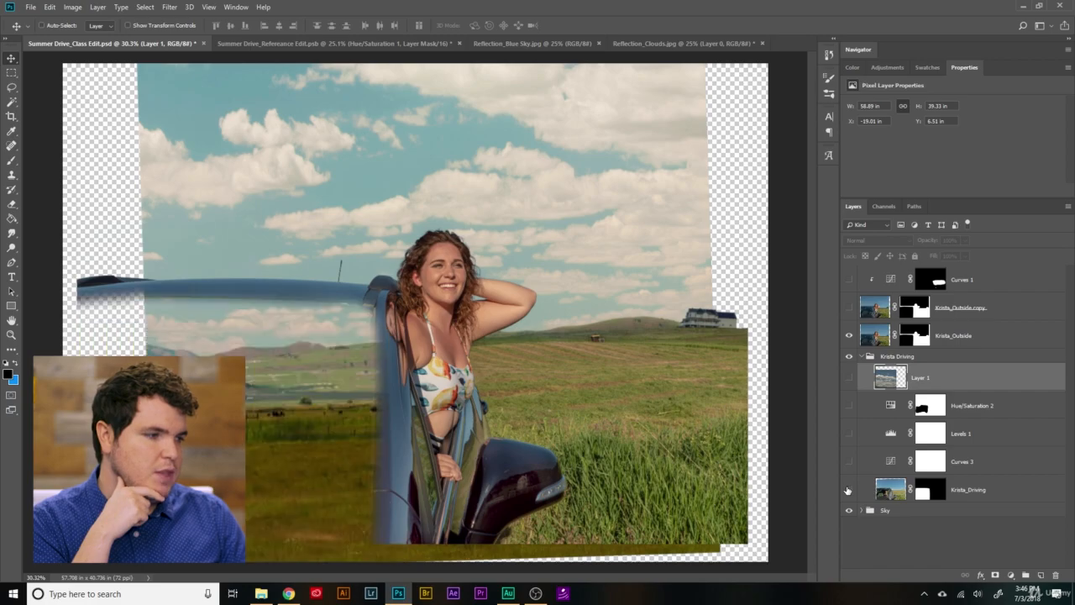
pyautogui.click(848, 490)
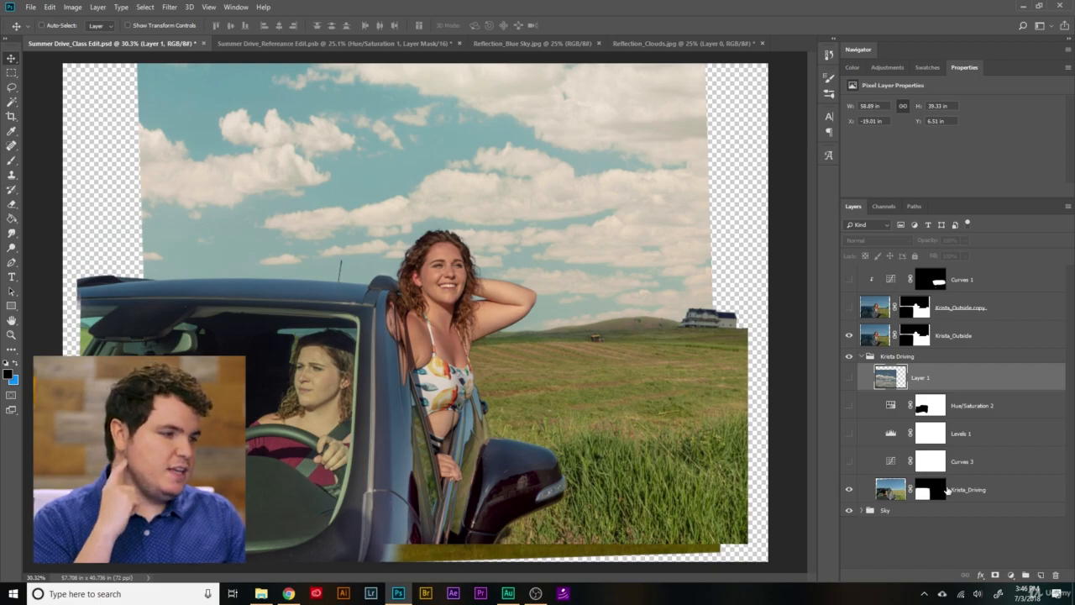
# - Move the layer mask from the driver photo onto the driving group, and show the cloud layer inside it
pyautogui.moveTo(928, 491); pyautogui.dragTo(931, 359)
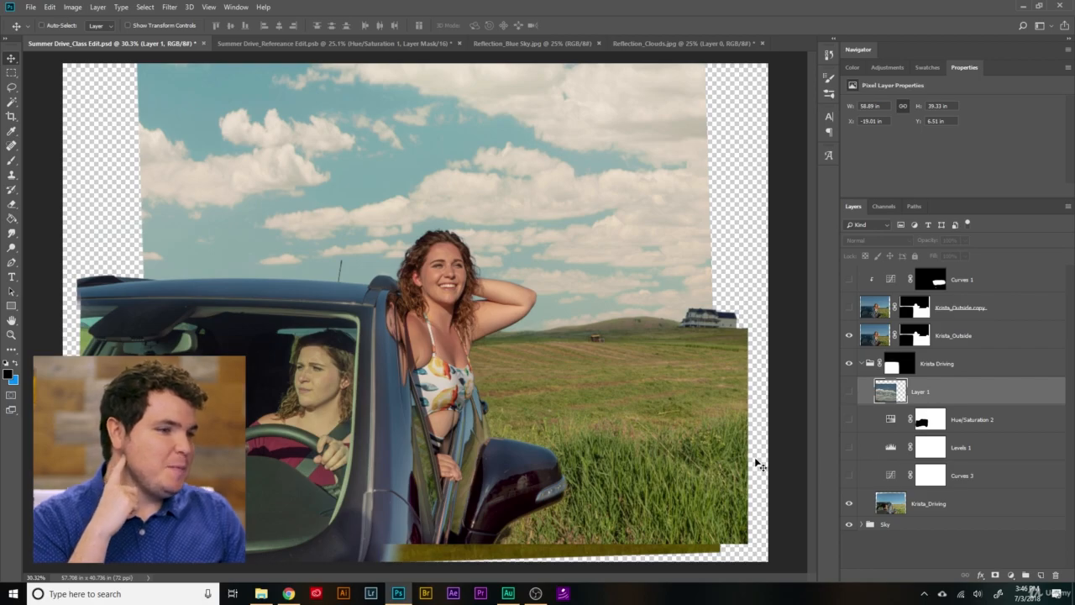
pyautogui.click(848, 391)
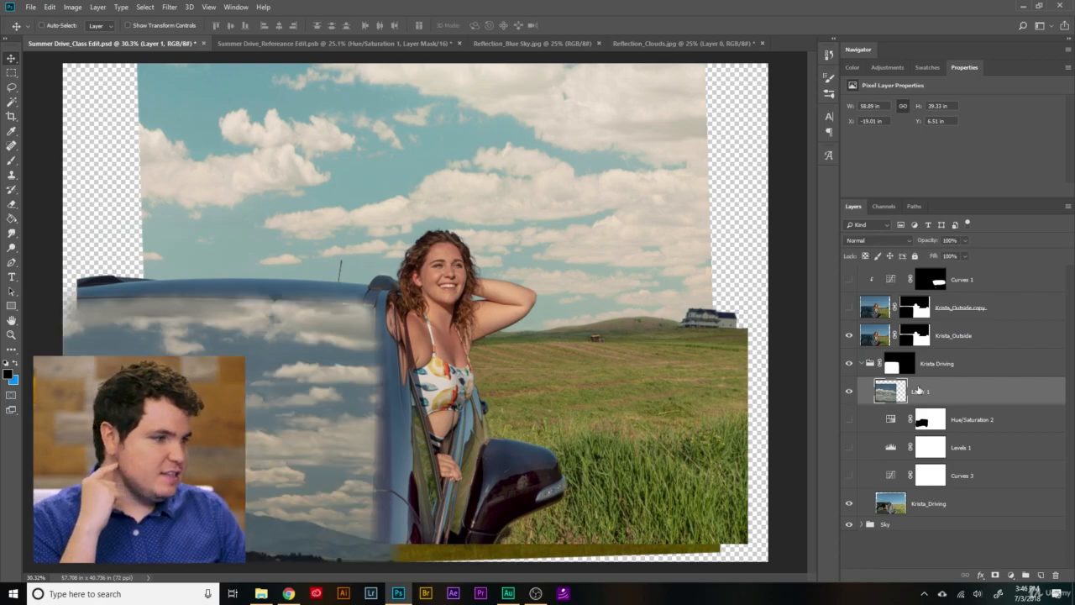
pyautogui.scroll(5, 285, 348)
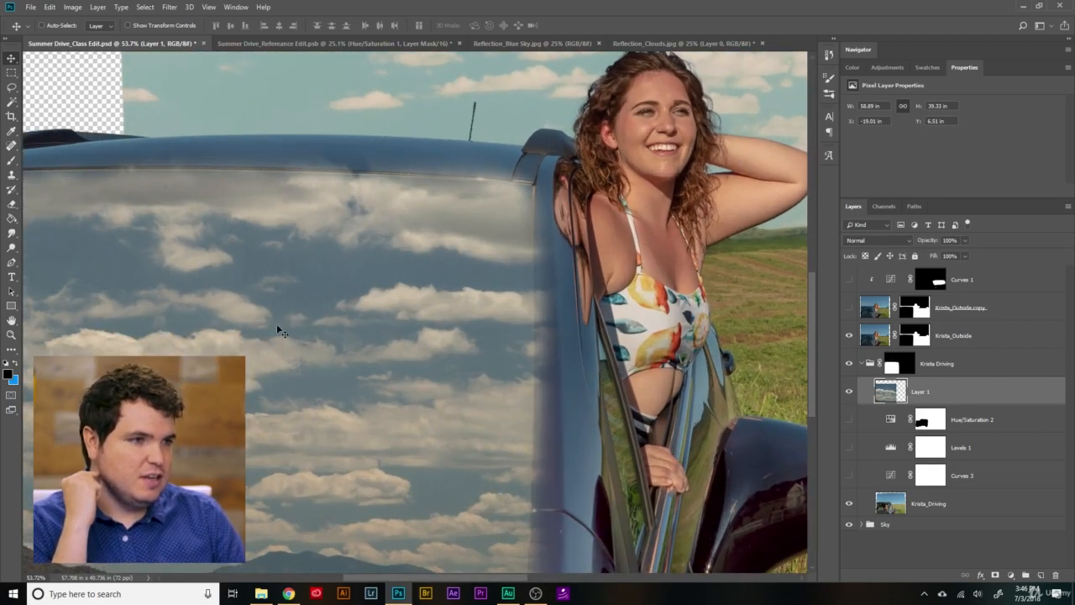
# - Move the cloud layer over the car to about X -23.75 in, Y 4.65 in, and compare the windshield with the layer hidden and shown
pyautogui.scroll(-2, 401, 309)
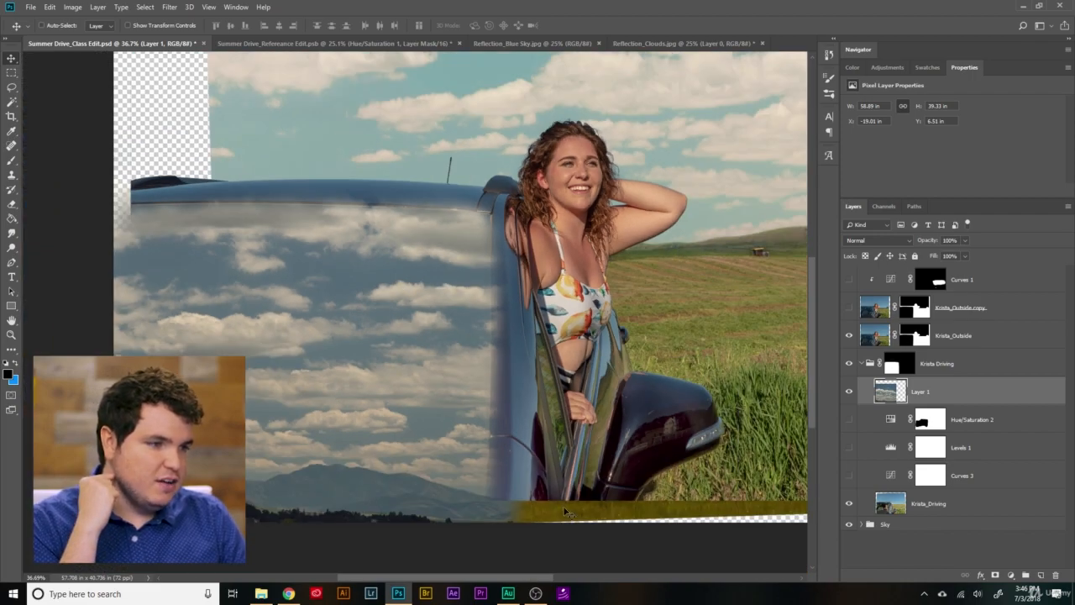
pyautogui.scroll(2, 480, 460)
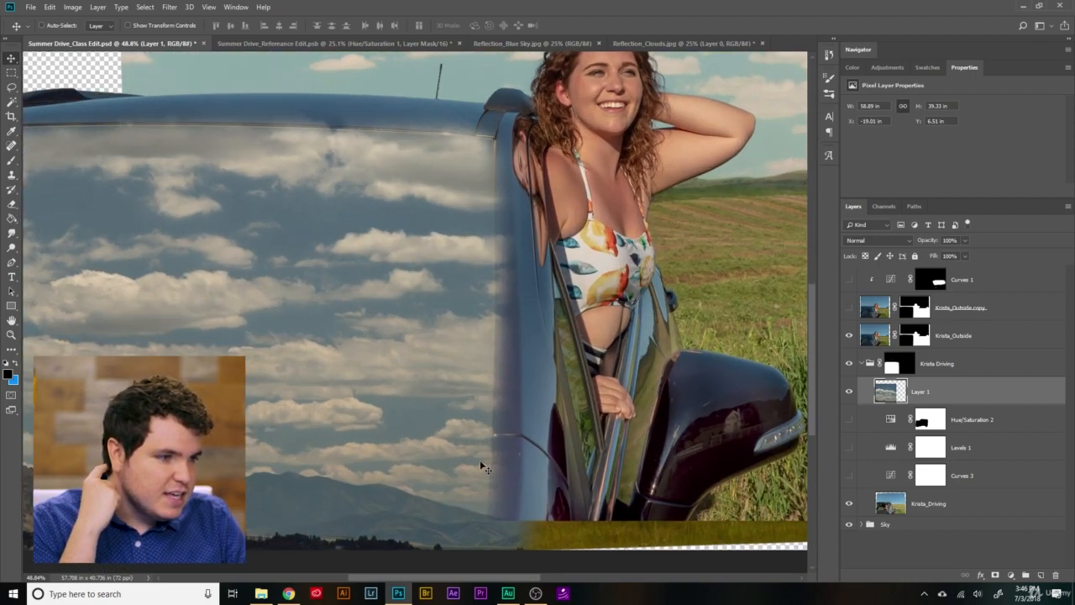
pyautogui.scroll(-2, 317, 378)
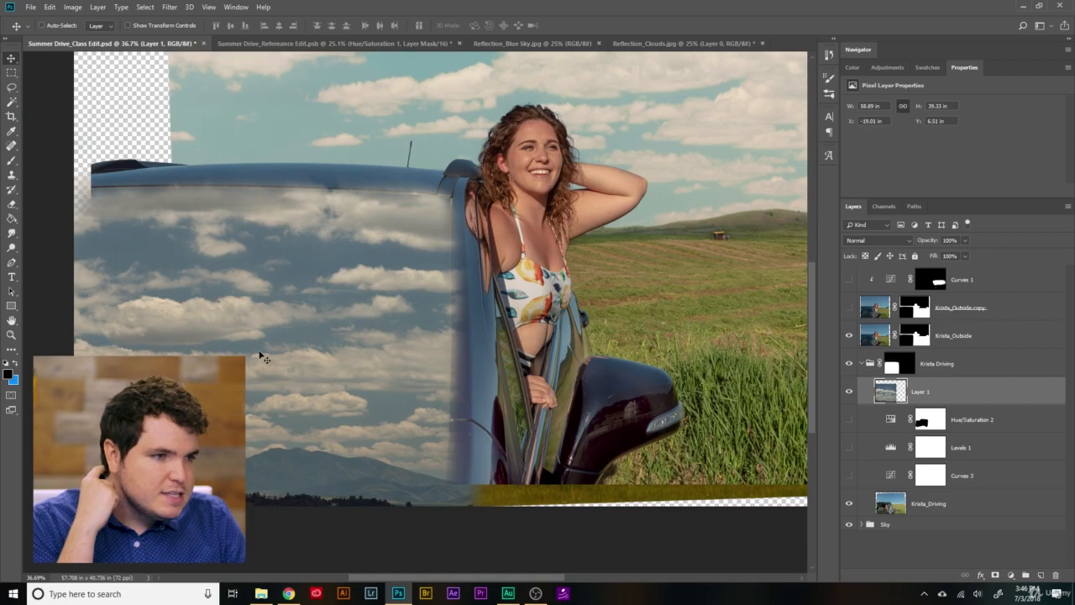
pyautogui.moveTo(279, 302); pyautogui.dragTo(211, 275)
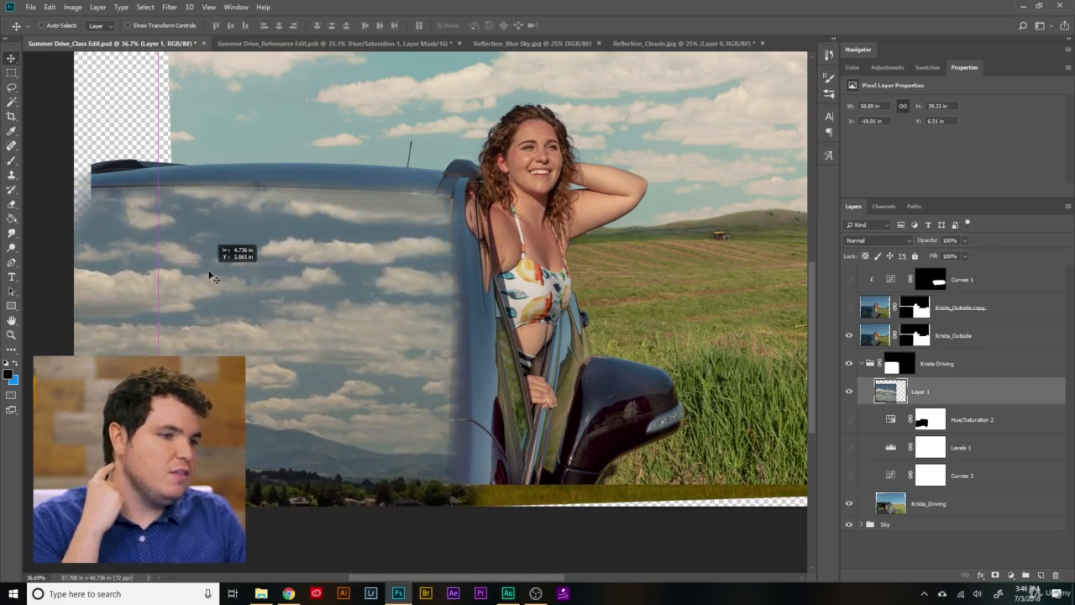
pyautogui.click(849, 392)
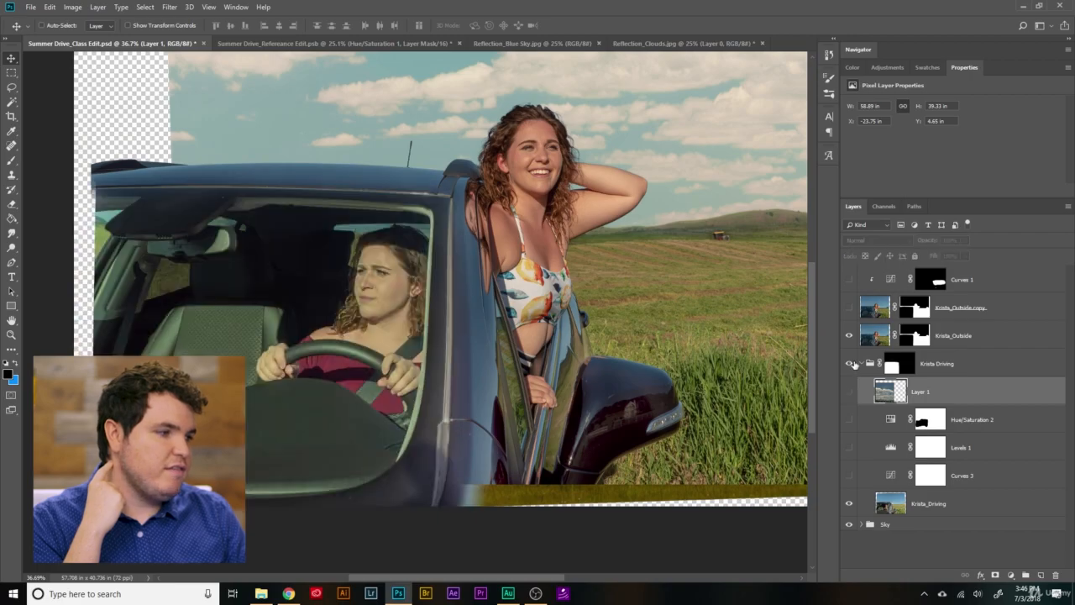
pyautogui.click(846, 368)
pyautogui.click(848, 391)
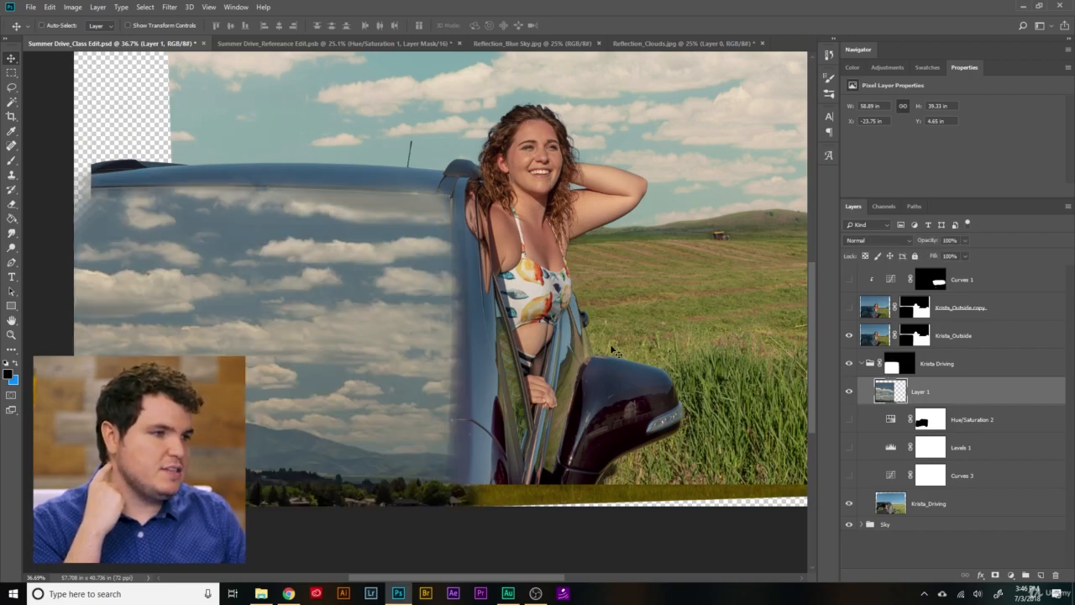
# - Set the cloud layer's blend mode to Soft Light
pyautogui.scroll(-3, 614, 351)
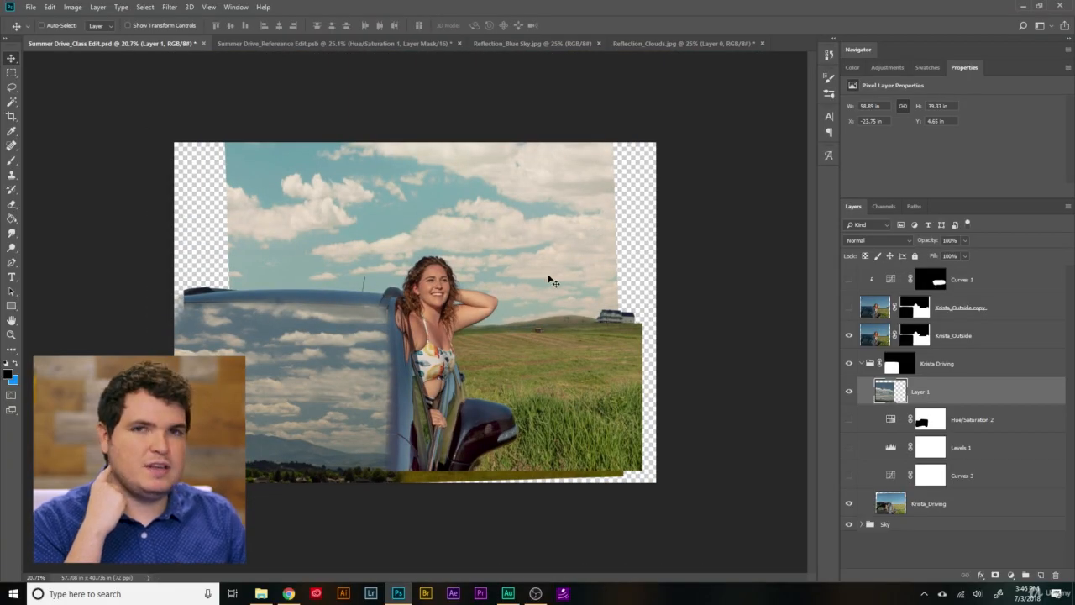
pyautogui.scroll(5, 246, 423)
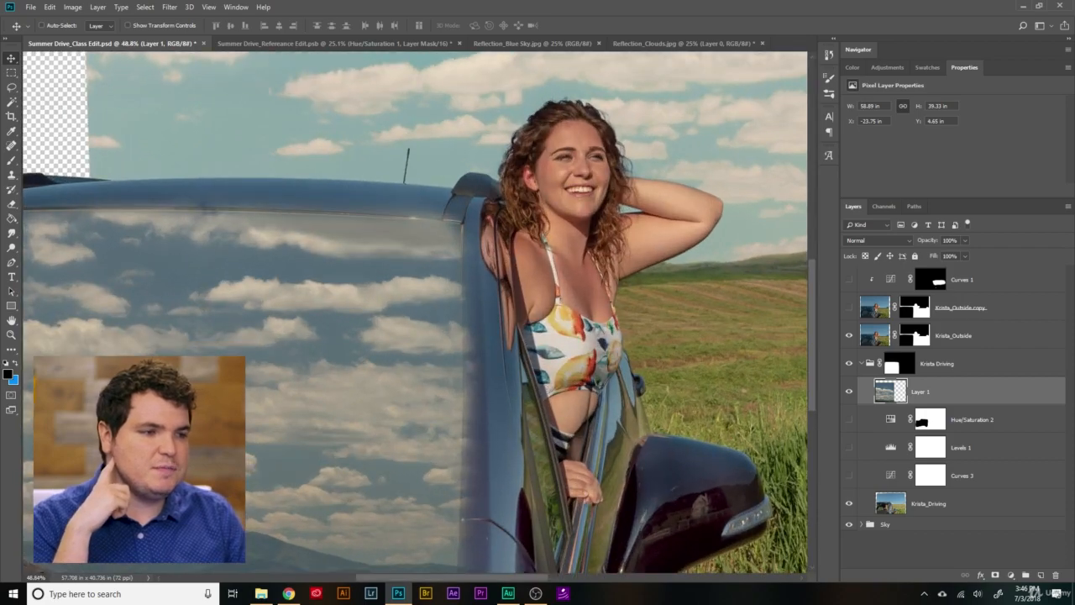
pyautogui.scroll(-10, 243, 424)
pyautogui.scroll(7, 244, 466)
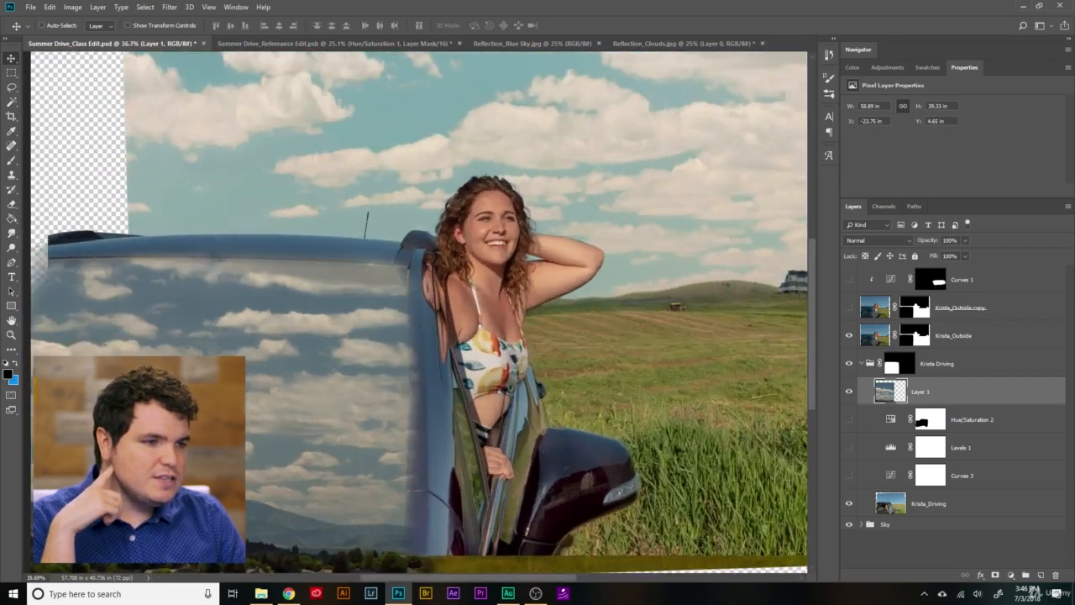
pyautogui.moveTo(406, 576); pyautogui.dragTo(389, 576)
pyautogui.scroll(-3, 458, 477)
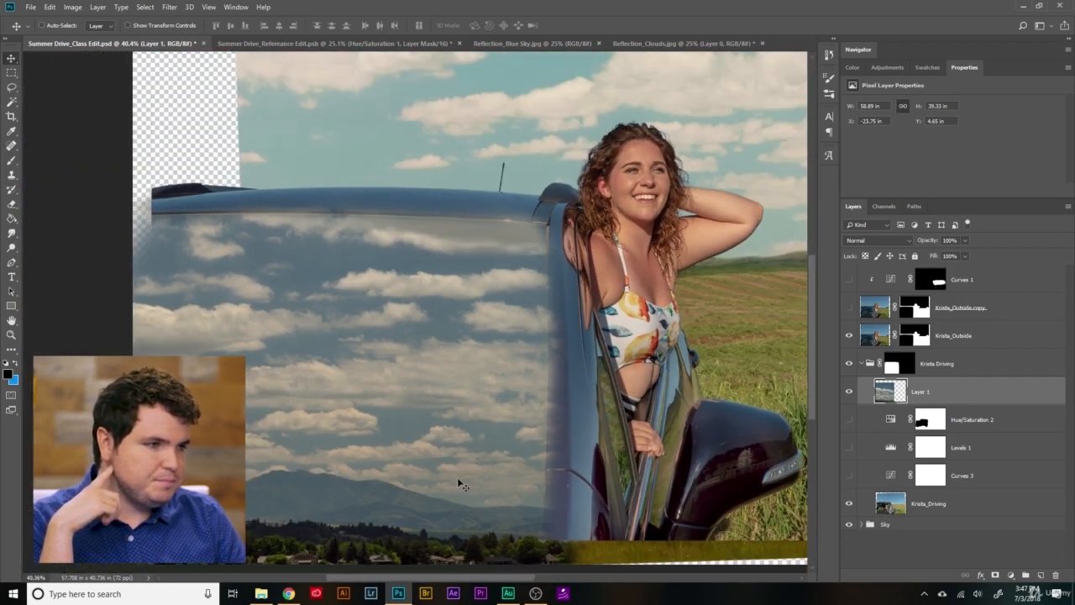
pyautogui.moveTo(808, 382); pyautogui.dragTo(809, 402)
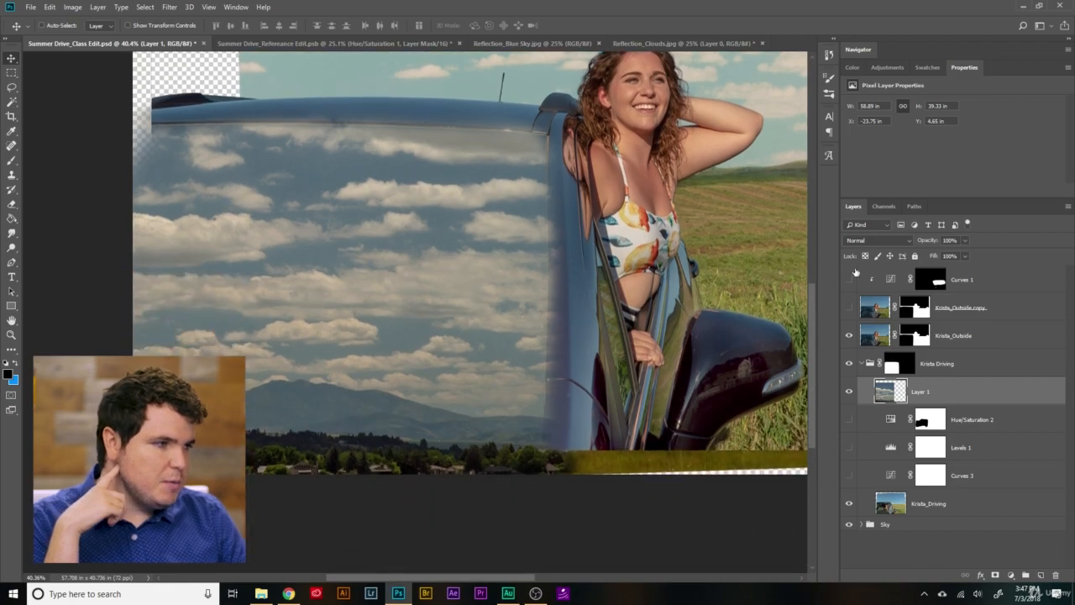
pyautogui.click(864, 241)
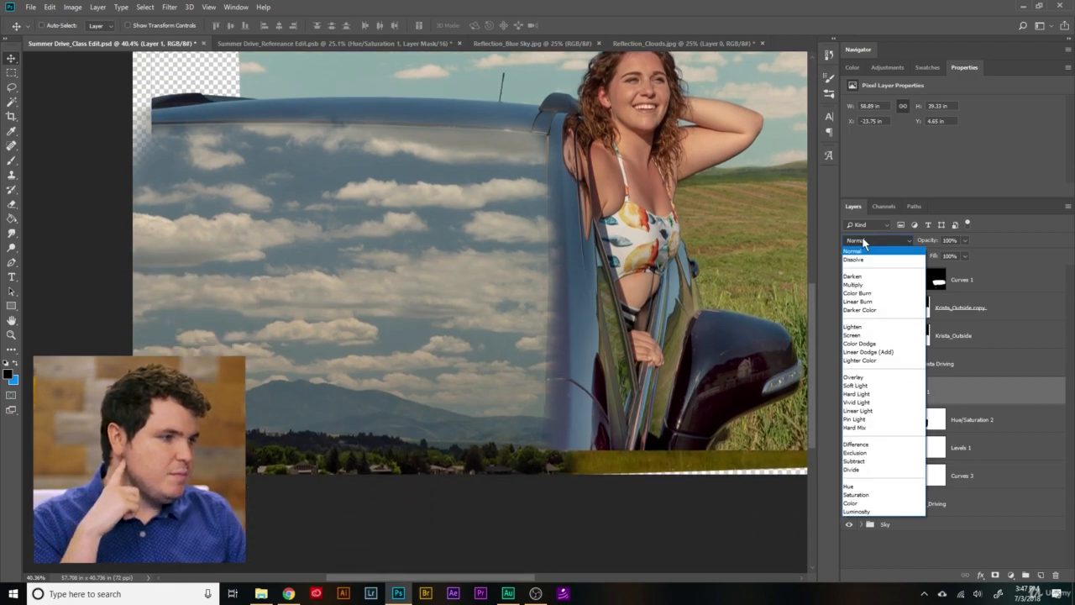
pyautogui.click(907, 386)
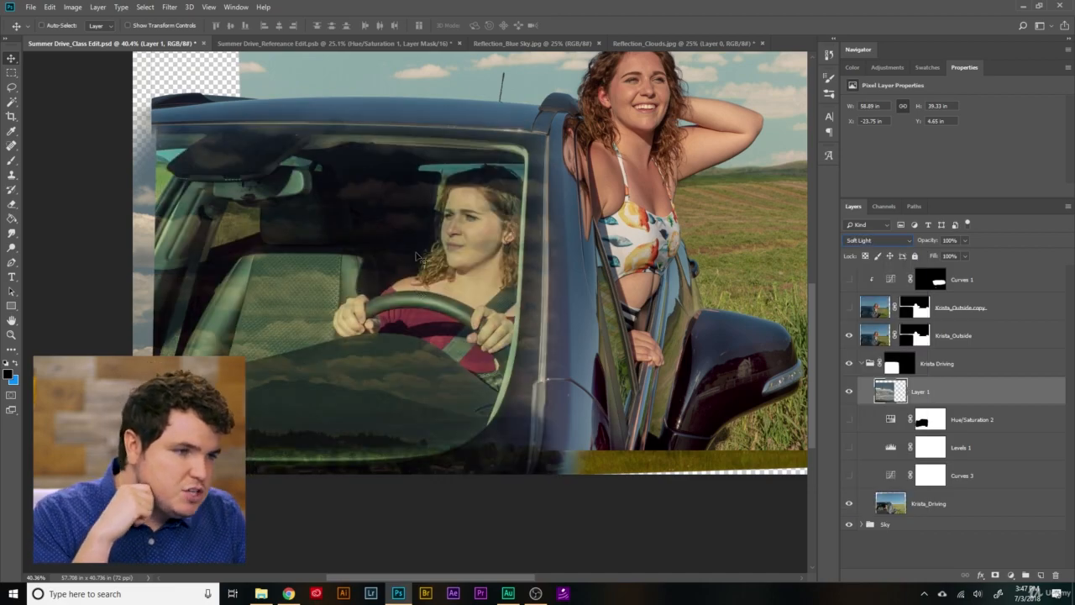
# - Rotate the cloud layer by about 2.35° and place it over the windshield at about X -34.08 in, Y 3.51 in
pyautogui.moveTo(417, 256); pyautogui.dragTo(249, 266)
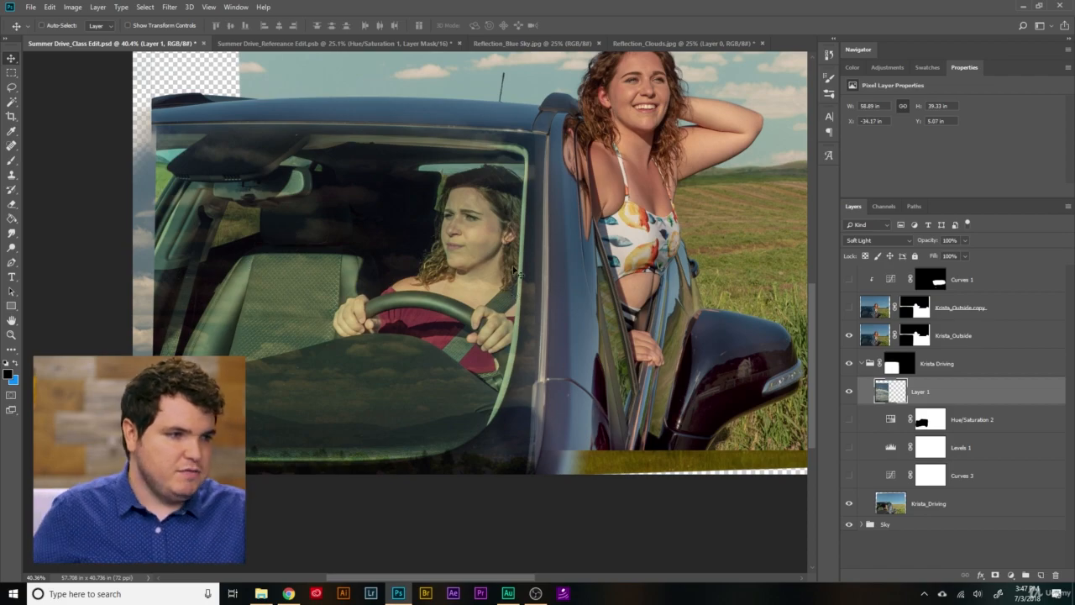
pyautogui.hotkey('ctrl', 't')
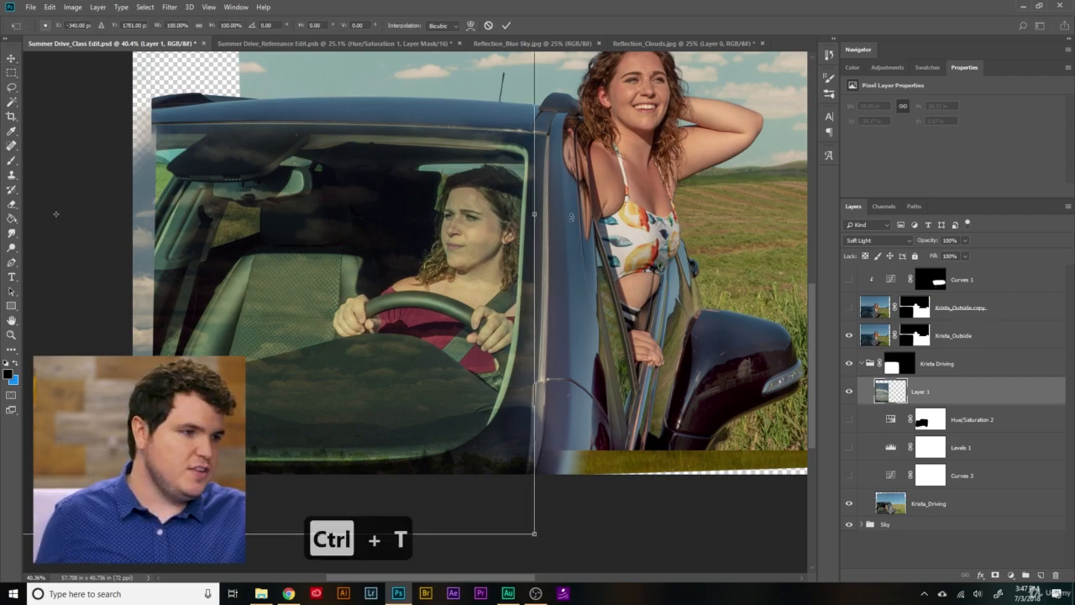
pyautogui.moveTo(571, 213); pyautogui.dragTo(572, 235)
pyautogui.scroll(3, 324, 375)
pyautogui.moveTo(429, 215)
pyautogui.mouseDown()
pyautogui.moveTo(424, 140)
pyautogui.moveTo(416, 251)
pyautogui.moveTo(419, 203)
pyautogui.mouseUp()
pyautogui.scroll(-4, 417, 254)
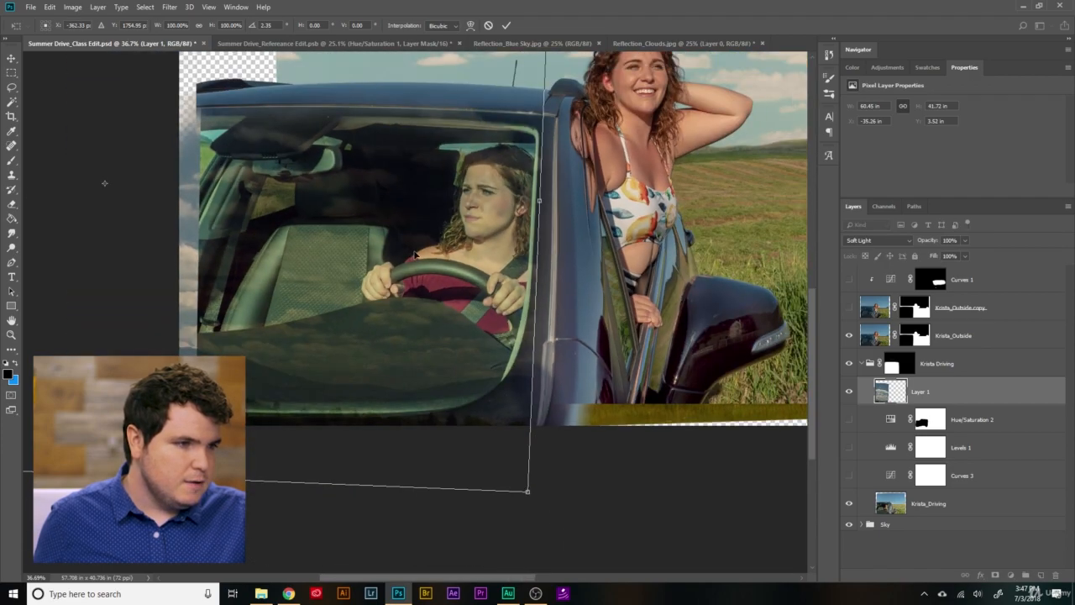
pyautogui.click(505, 23)
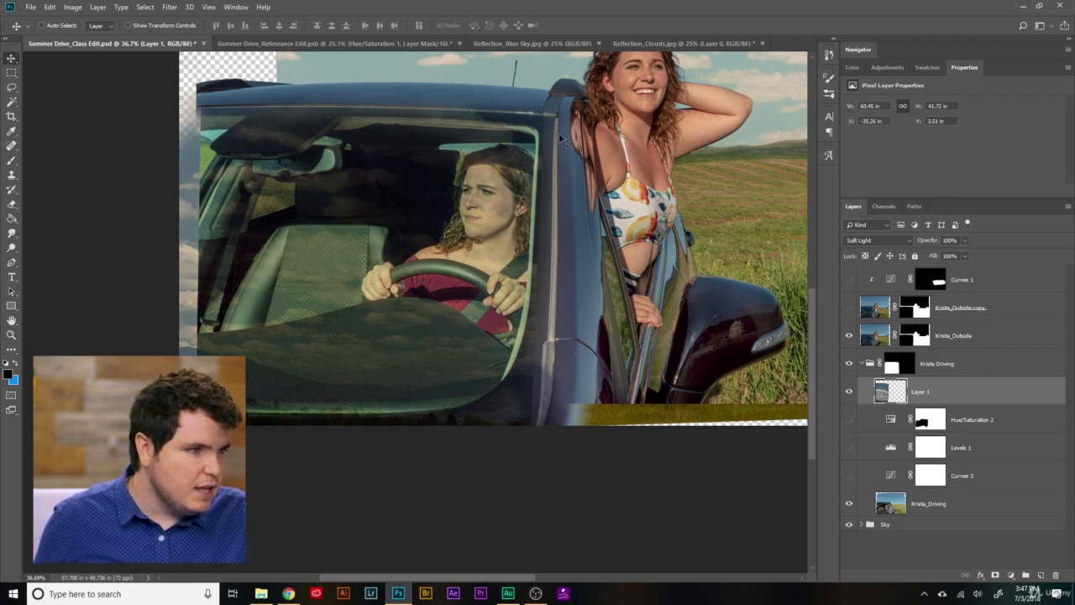
pyautogui.moveTo(371, 217); pyautogui.dragTo(382, 223)
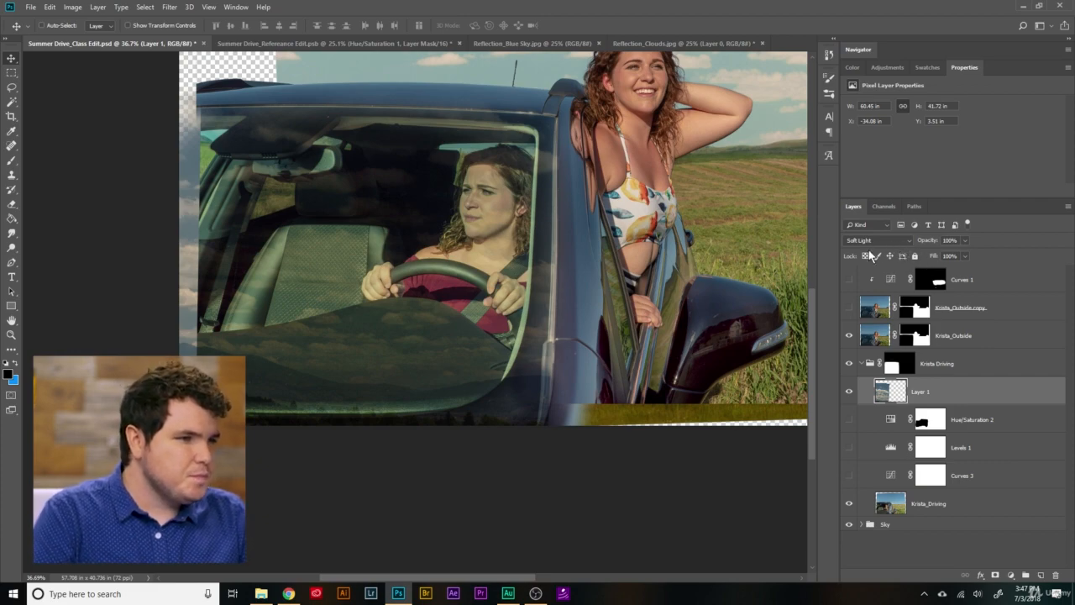
# - Rename the cloud layer as Reflection Clouds and add a white layer mask to it
pyautogui.scroll(4, 519, 387)
pyautogui.scroll(1, 554, 378)
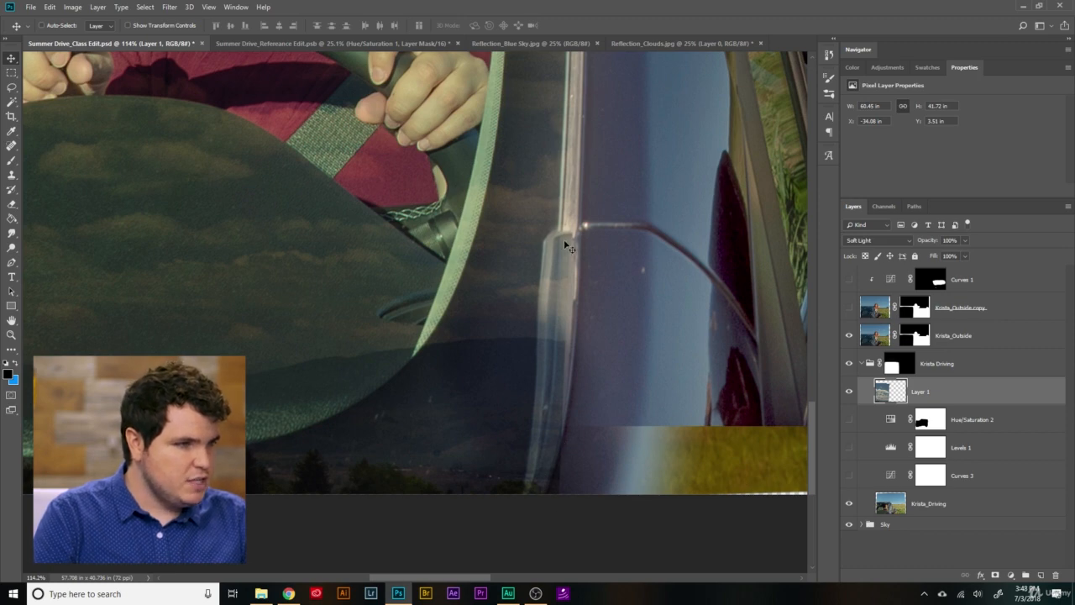
pyautogui.scroll(-6, 583, 143)
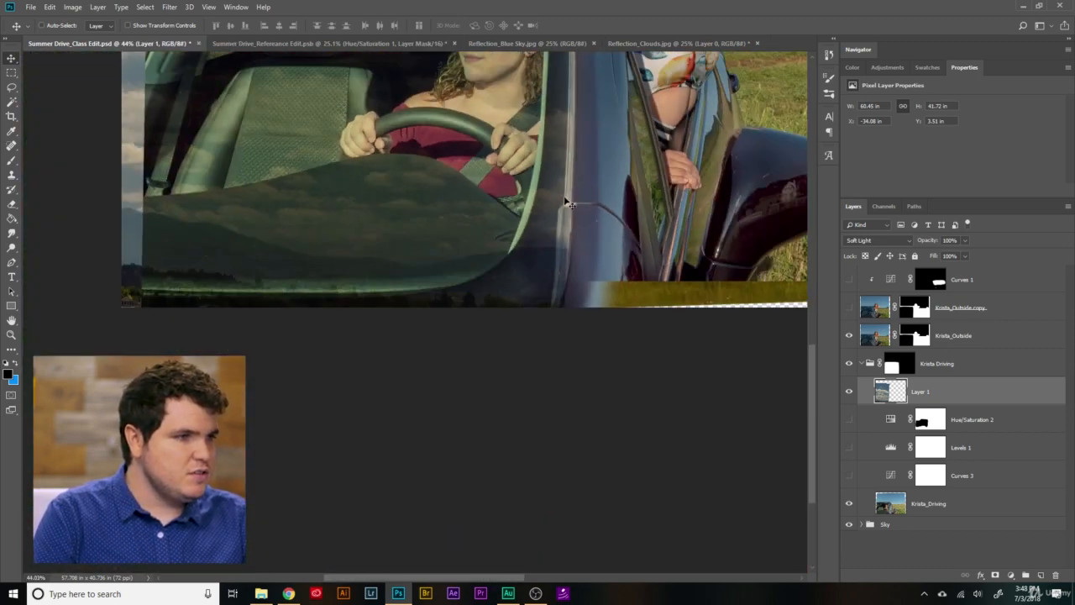
pyautogui.scroll(7, 364, 363)
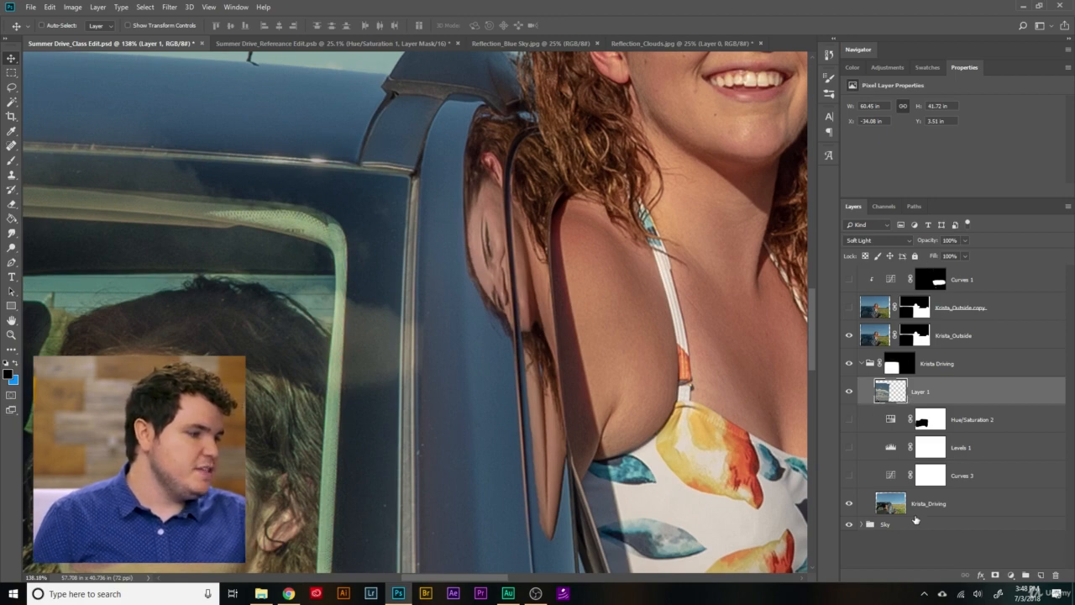
pyautogui.doubleClick(922, 391)
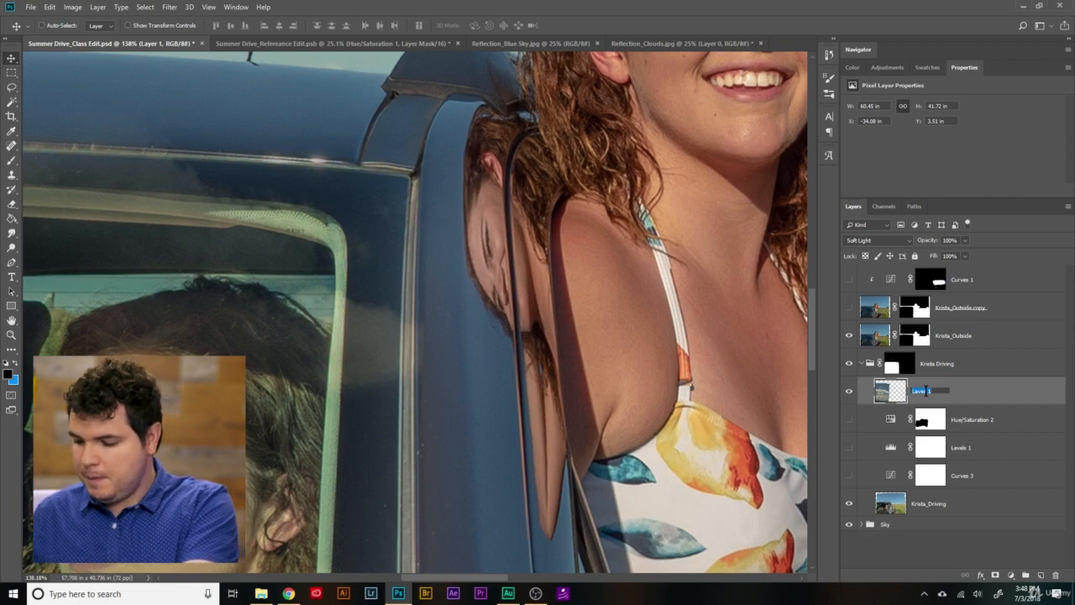
pyautogui.write('Re')
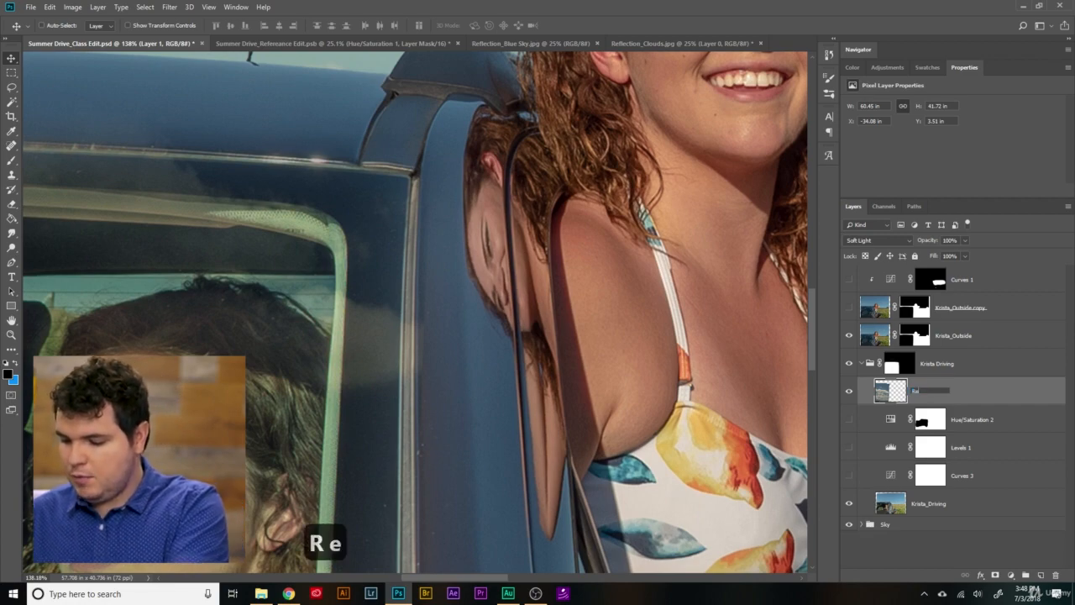
pyautogui.write('flection Clouds')
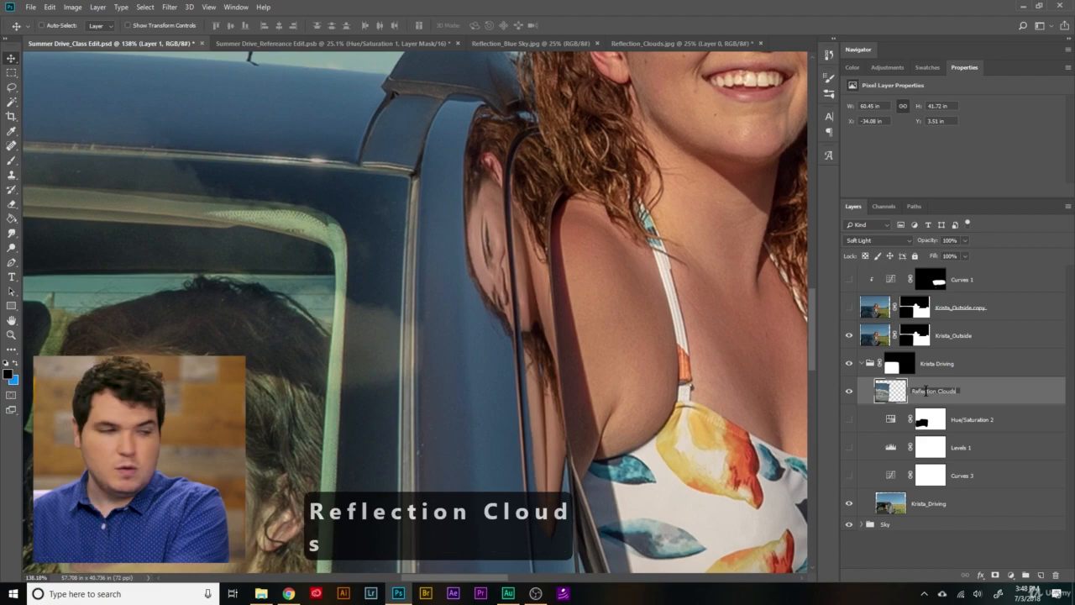
pyautogui.press('Return')
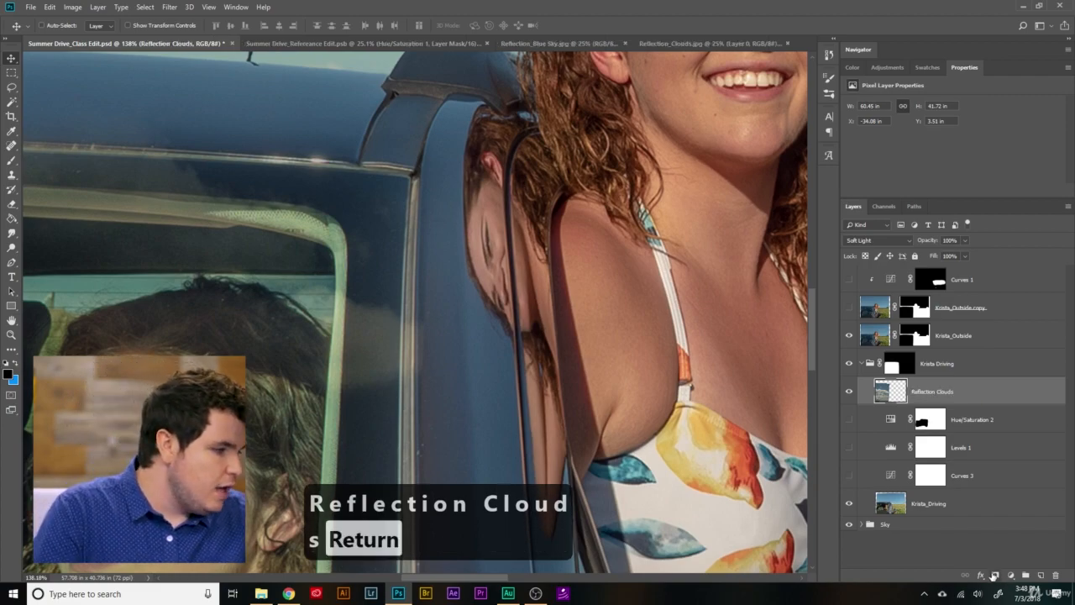
pyautogui.click(993, 575)
# - Paint black on the Reflection Clouds mask along the windshield pillar and the roof edge to remove the clouds from the car body
pyautogui.scroll(-4, 311, 343)
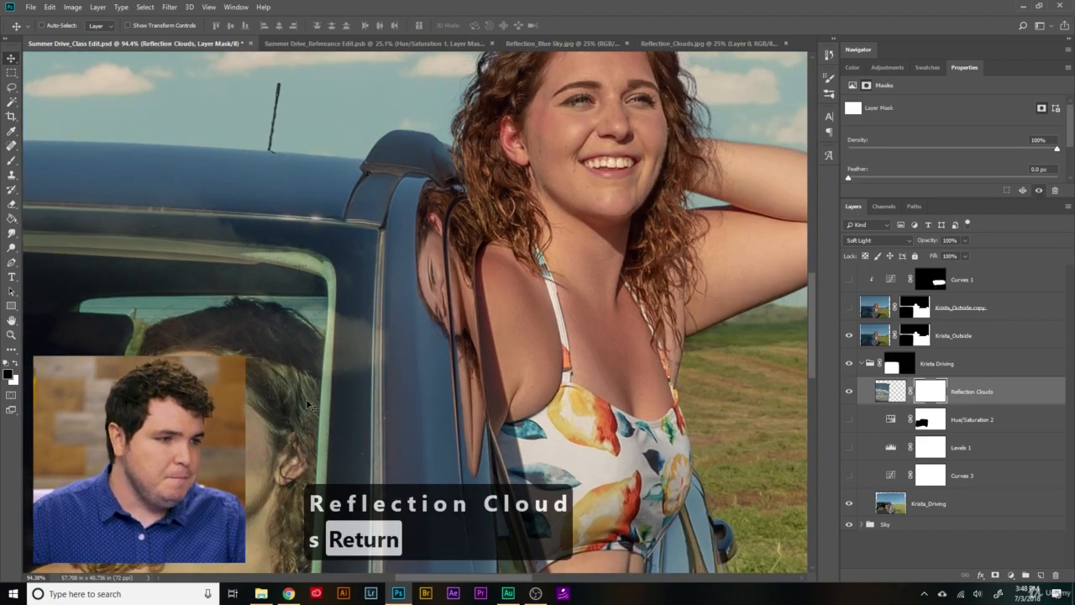
pyautogui.scroll(7, 307, 401)
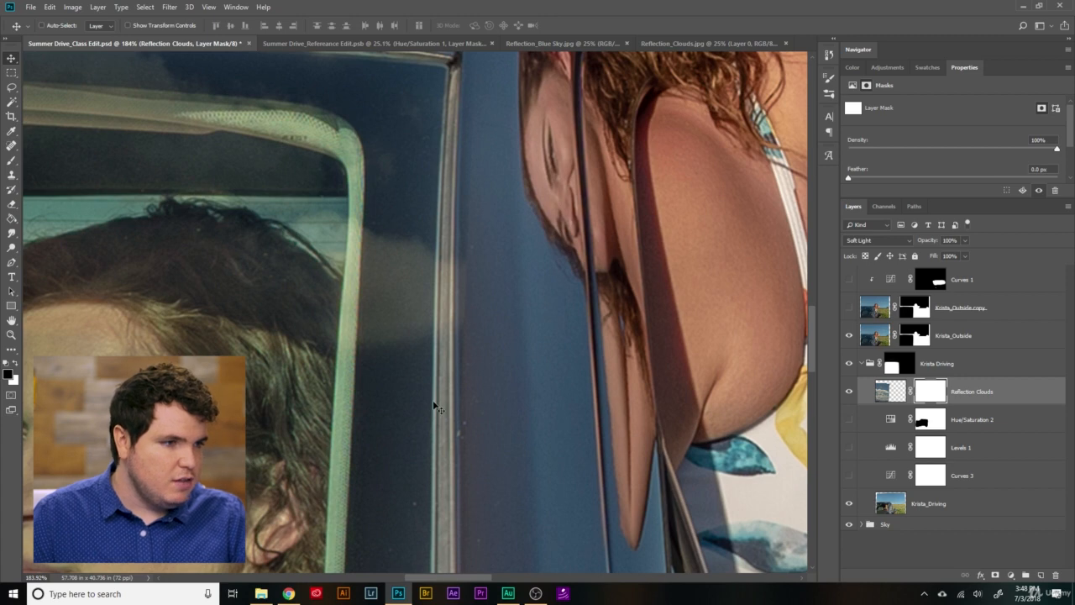
pyautogui.press('b')
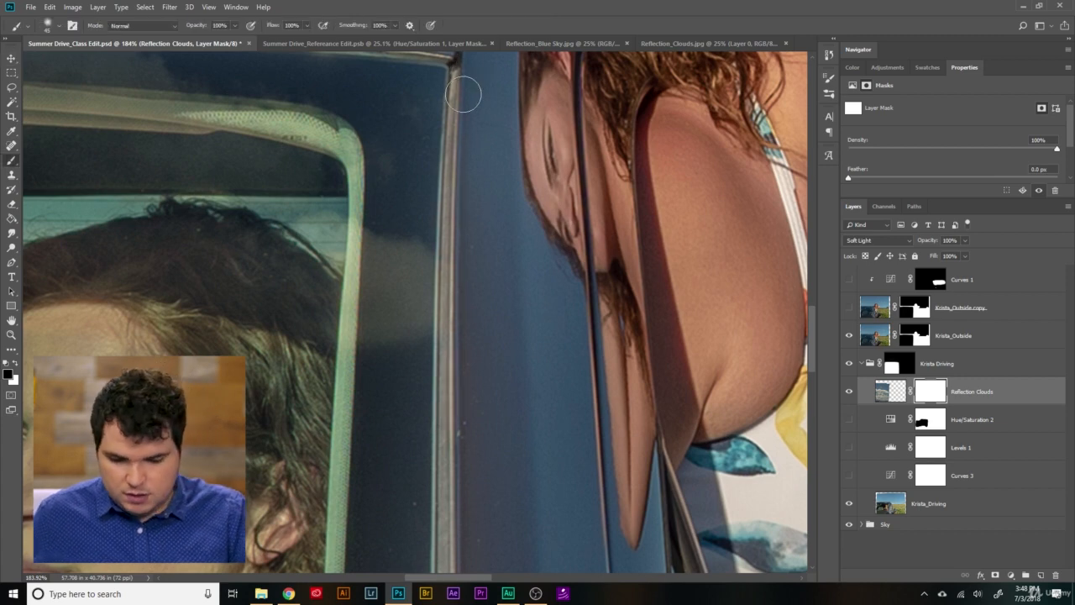
pyautogui.moveTo(469, 421); pyautogui.dragTo(411, 139)
pyautogui.moveTo(397, 45)
pyautogui.mouseDown()
pyautogui.moveTo(403, 123)
pyautogui.moveTo(405, 45)
pyautogui.mouseUp()
pyautogui.click(134, 44)
pyautogui.moveTo(553, 412); pyautogui.dragTo(522, 163)
pyautogui.moveTo(364, 488); pyautogui.dragTo(361, 229)
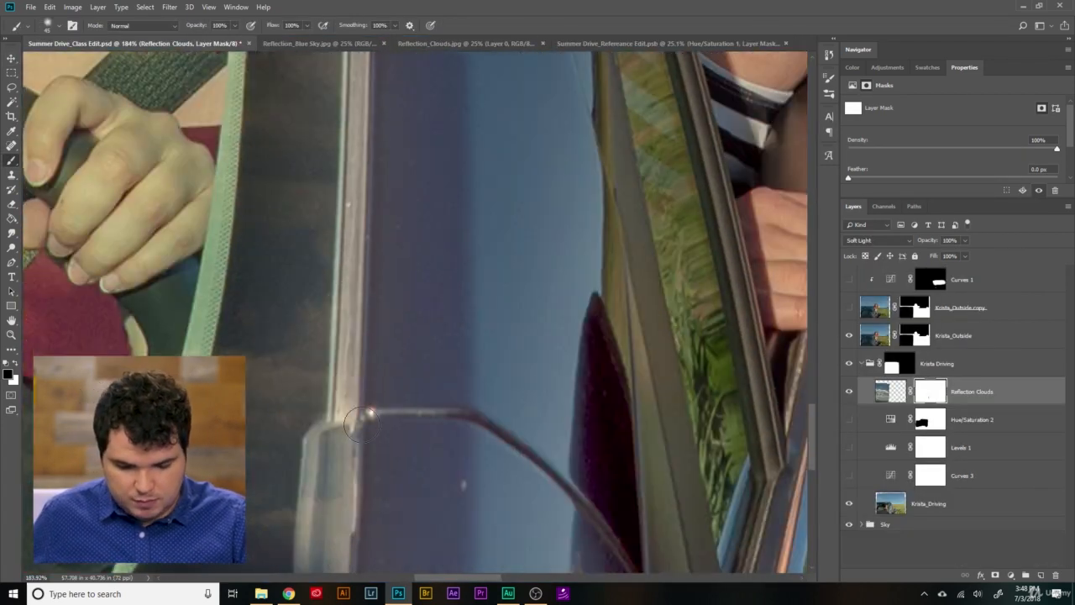
pyautogui.moveTo(376, 437); pyautogui.dragTo(433, 218)
pyautogui.moveTo(358, 530); pyautogui.dragTo(375, 395)
pyautogui.moveTo(449, 530)
pyautogui.mouseDown()
pyautogui.moveTo(448, 258)
pyautogui.moveTo(359, 338)
pyautogui.mouseUp()
pyautogui.moveTo(455, 106); pyautogui.dragTo(477, 237)
pyautogui.moveTo(641, 193)
pyautogui.mouseDown()
pyautogui.moveTo(467, 461)
pyautogui.moveTo(467, 120)
pyautogui.mouseUp()
pyautogui.moveTo(361, 268); pyautogui.dragTo(547, 127)
pyautogui.moveTo(338, 331); pyautogui.dragTo(537, 134)
pyautogui.moveTo(302, 368); pyautogui.dragTo(254, 424)
pyautogui.moveTo(123, 519); pyautogui.dragTo(473, 176)
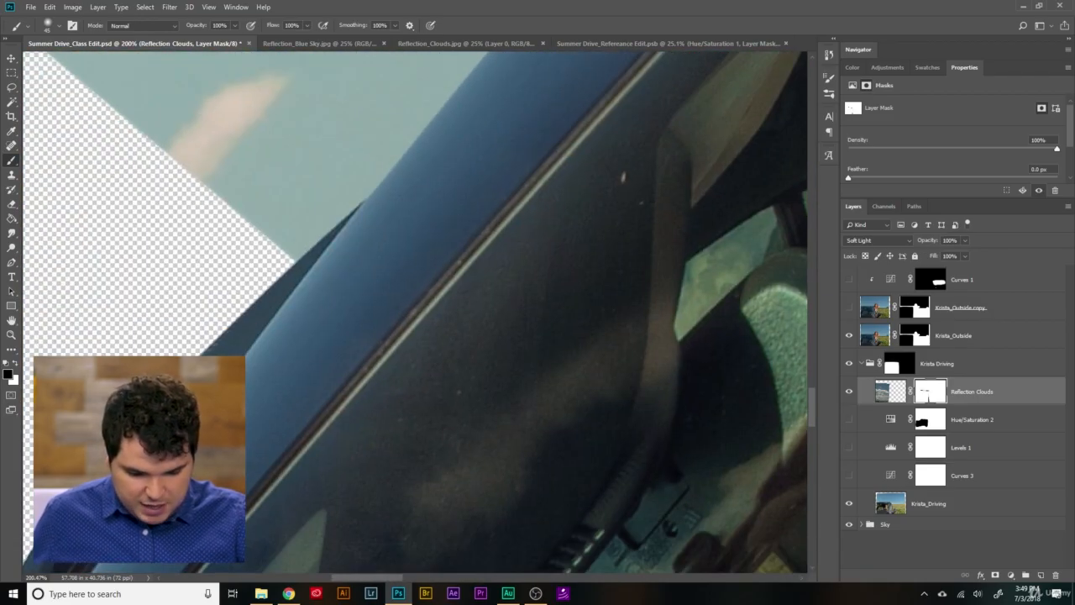
pyautogui.moveTo(340, 371); pyautogui.dragTo(324, 399)
pyautogui.moveTo(140, 481); pyautogui.dragTo(363, 220)
pyautogui.moveTo(354, 409); pyautogui.dragTo(202, 411)
pyautogui.moveTo(645, 310); pyautogui.dragTo(435, 345)
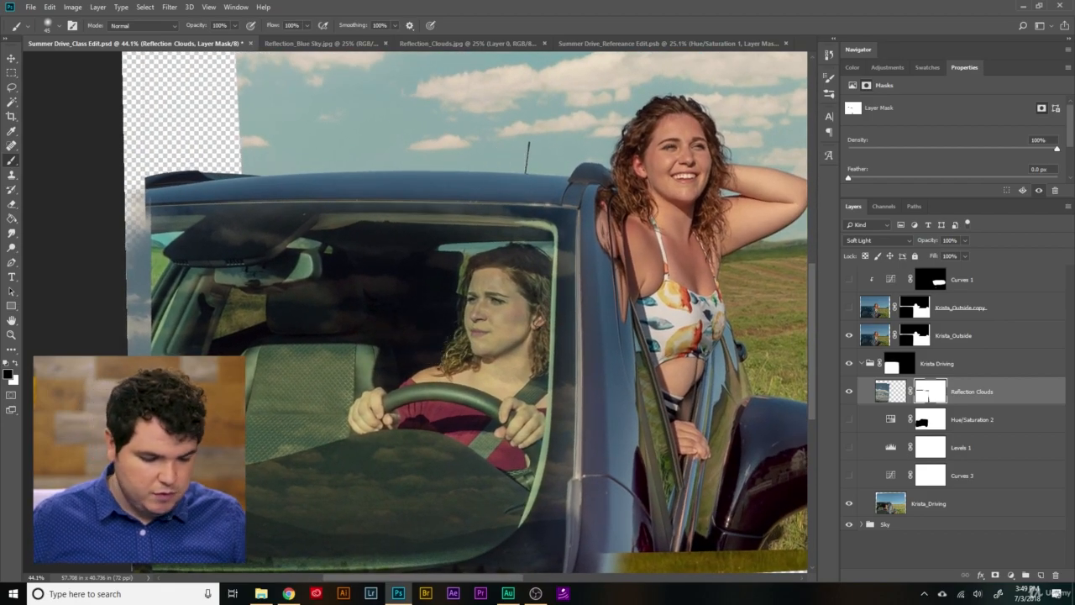
# - Set the Reflection Clouds layer's blend mode to Normal
pyautogui.click(894, 395)
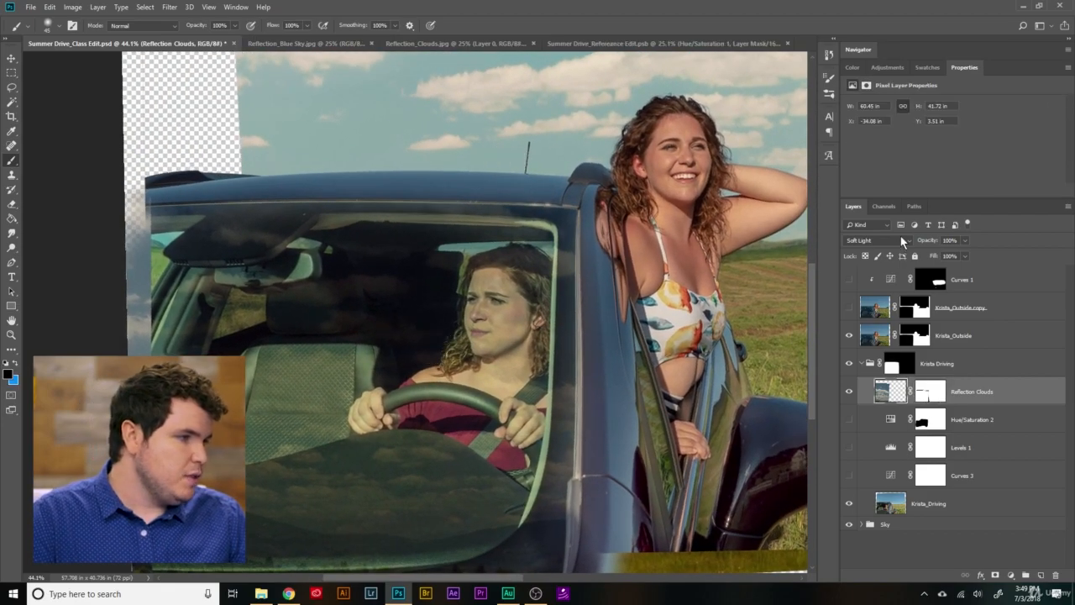
pyautogui.click(900, 240)
pyautogui.click(903, 252)
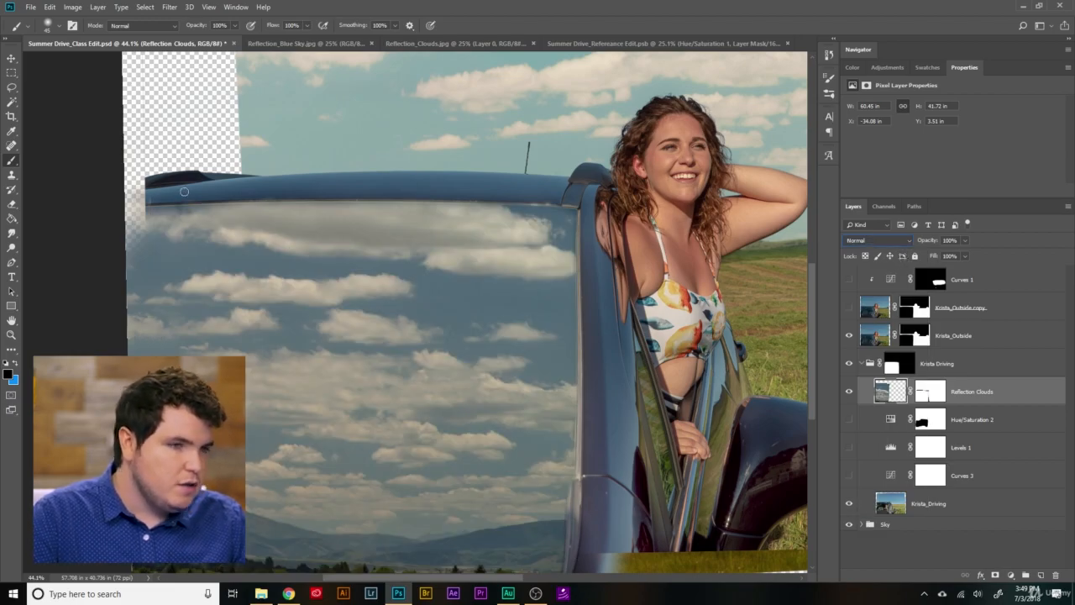
# - Touch up the Reflection Clouds layer mask with the Brush along the seam between the car roof and the windshield
pyautogui.click(11, 334)
pyautogui.moveTo(247, 201); pyautogui.dragTo(298, 204)
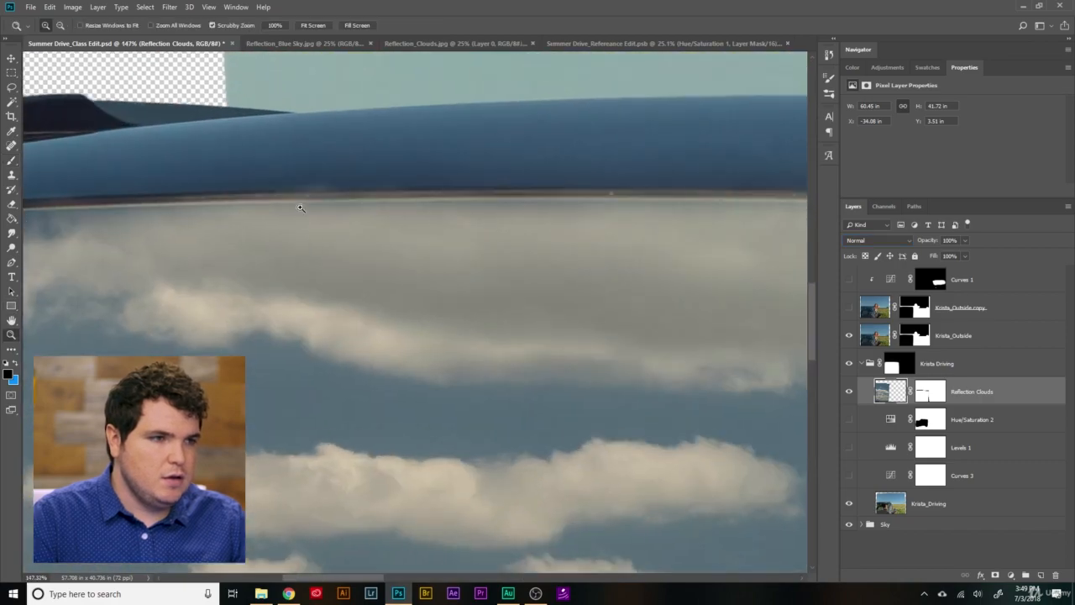
pyautogui.click(931, 392)
pyautogui.press('b')
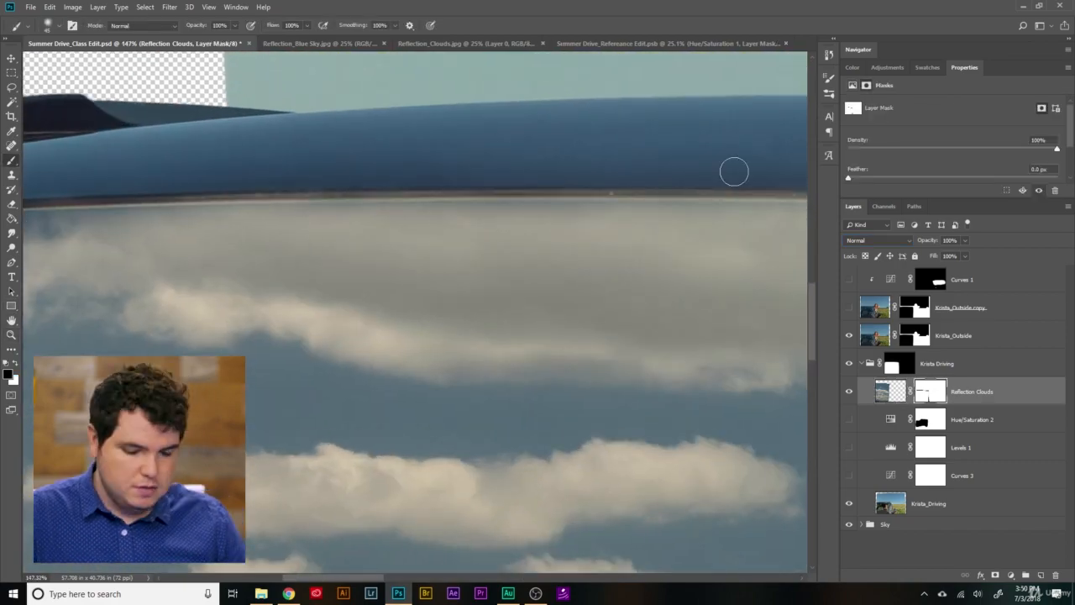
pyautogui.moveTo(27, 208)
pyautogui.mouseDown()
pyautogui.moveTo(339, 288)
pyautogui.moveTo(203, 282)
pyautogui.mouseUp()
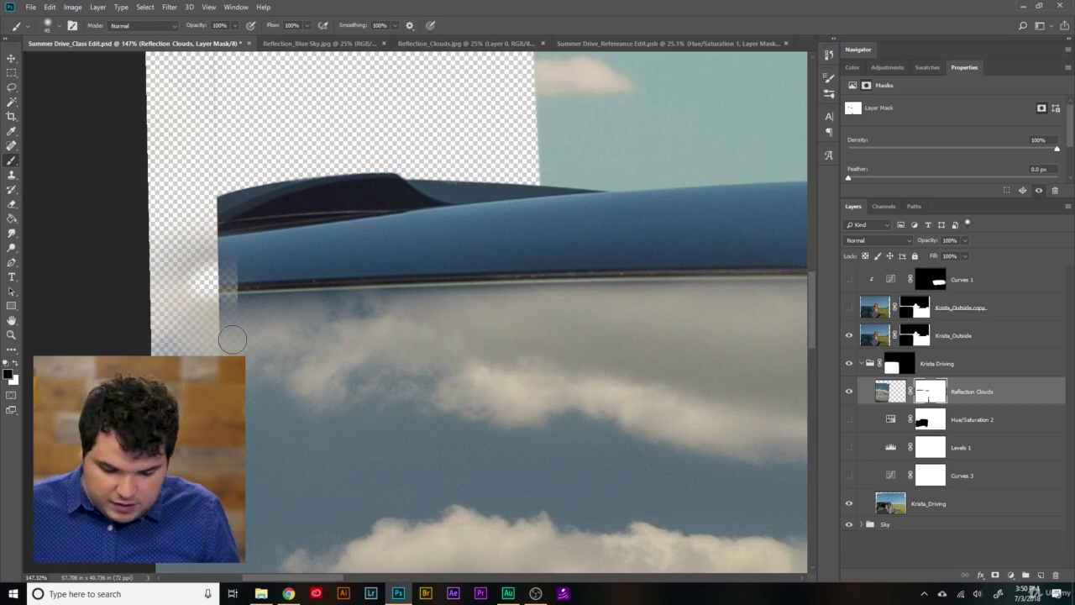
pyautogui.press('x')
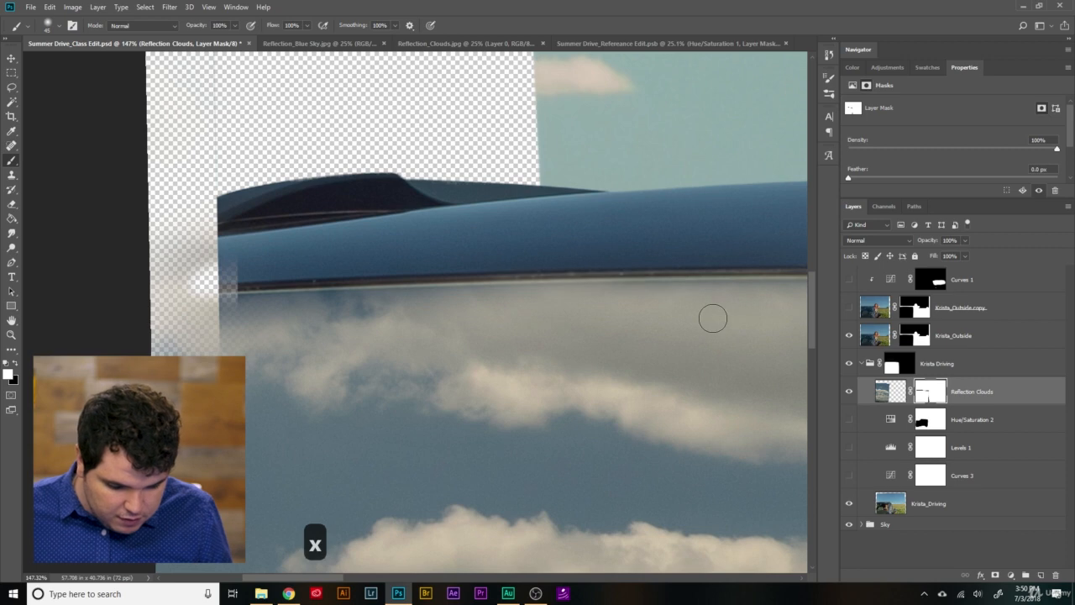
pyautogui.hscroll(5, 710, 314)
pyautogui.hscroll(3, 701, 322)
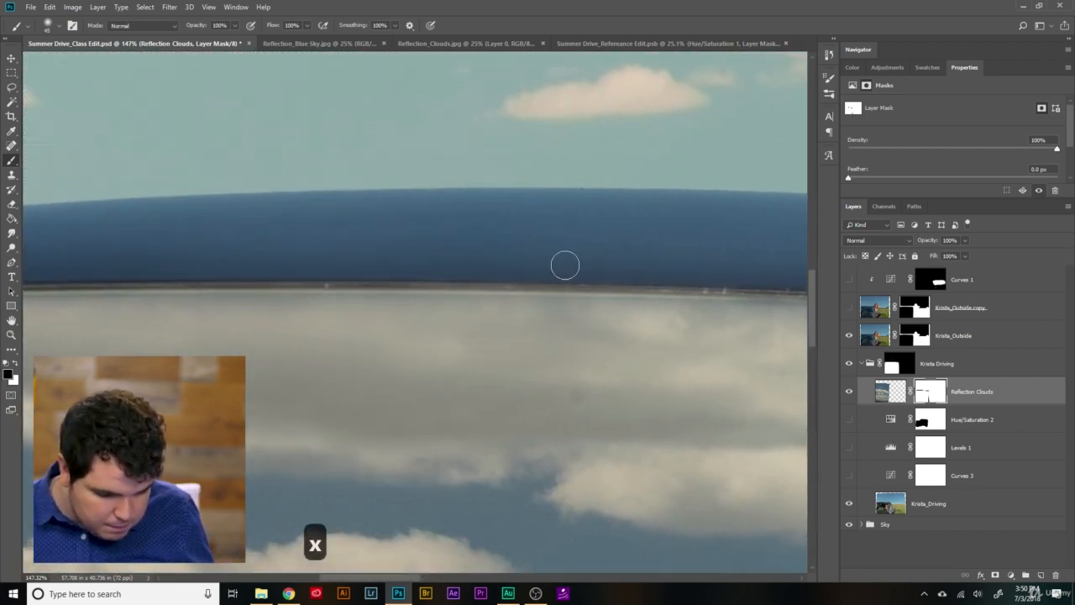
pyautogui.scroll(-5, 613, 308)
pyautogui.scroll(-5, 518, 293)
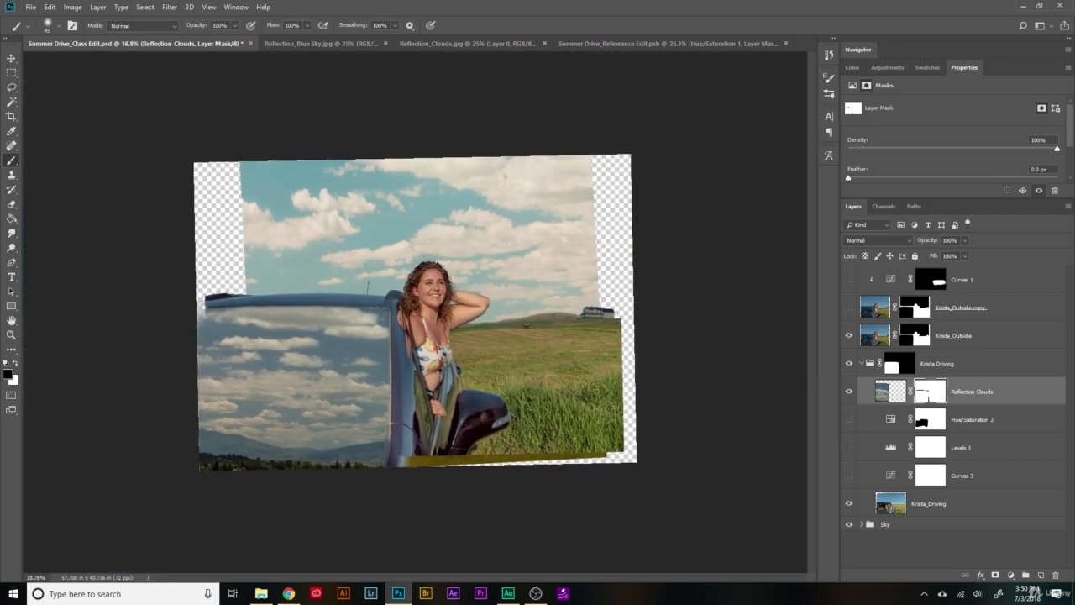
# - Change the Reflection Clouds layer's blend mode to Soft Light and check the clouds over the windshield
pyautogui.scroll(3, 354, 288)
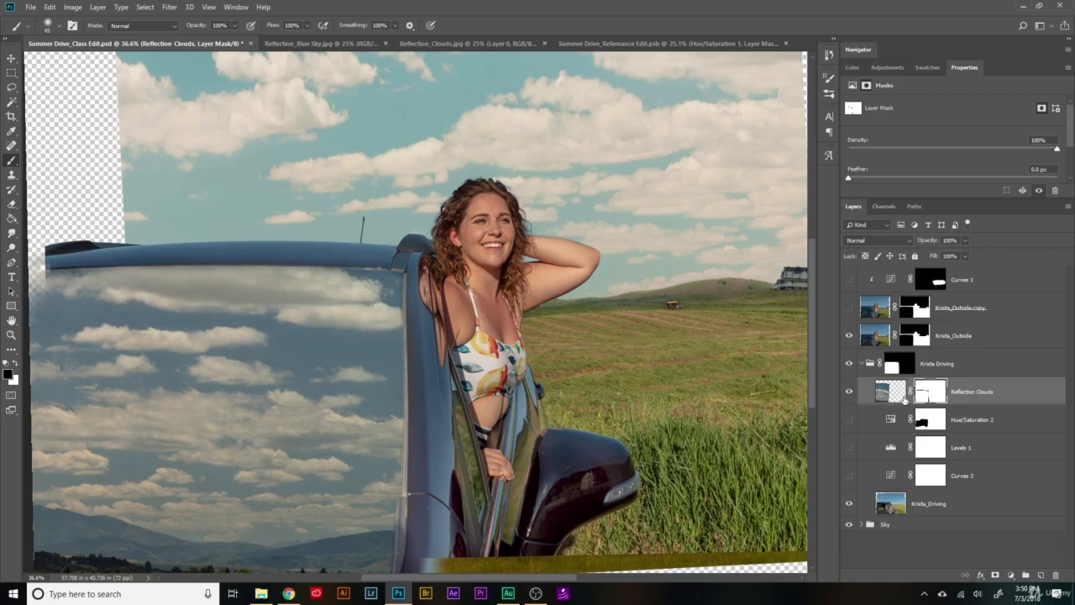
pyautogui.click(890, 391)
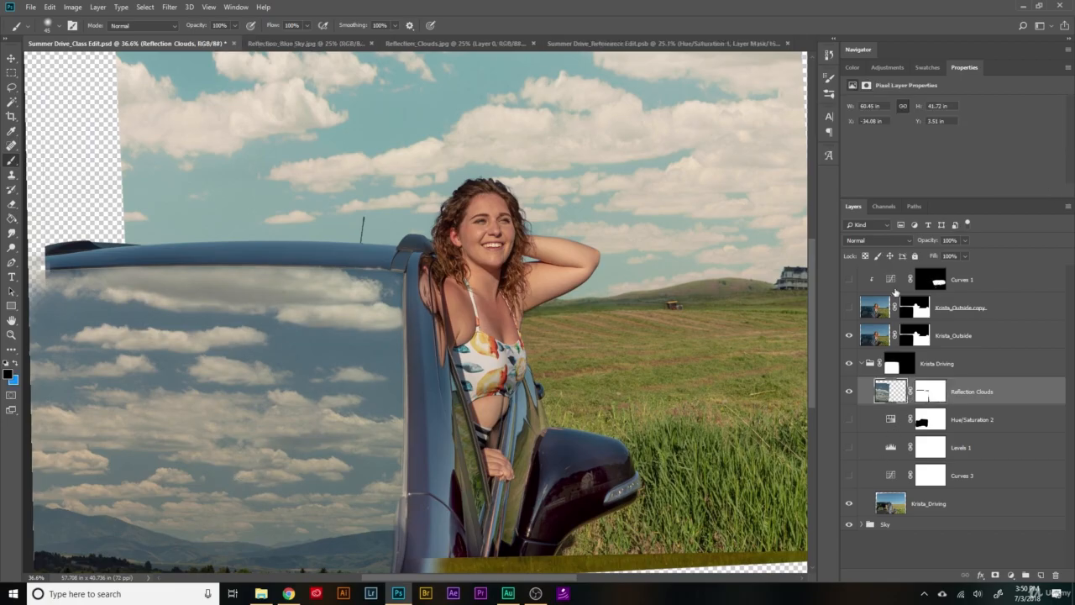
pyautogui.click(878, 241)
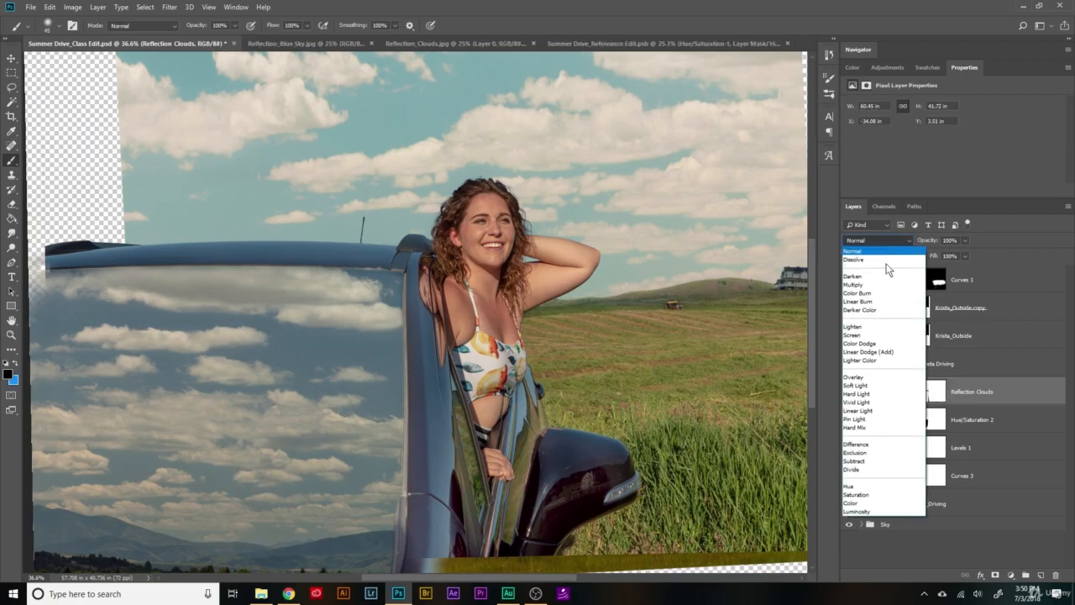
pyautogui.click(878, 385)
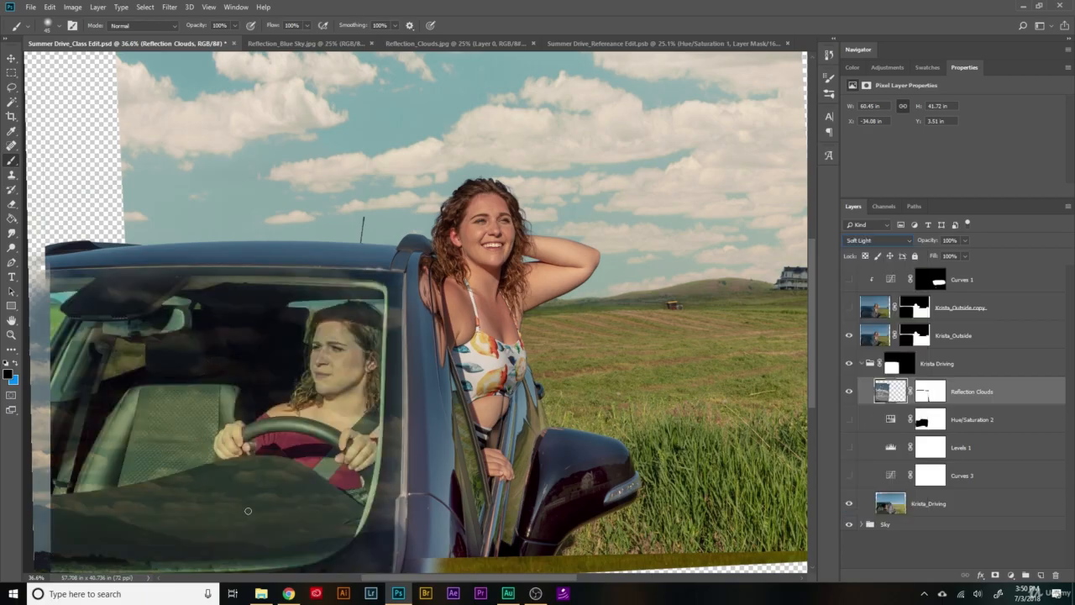
pyautogui.scroll(-2, 602, 513)
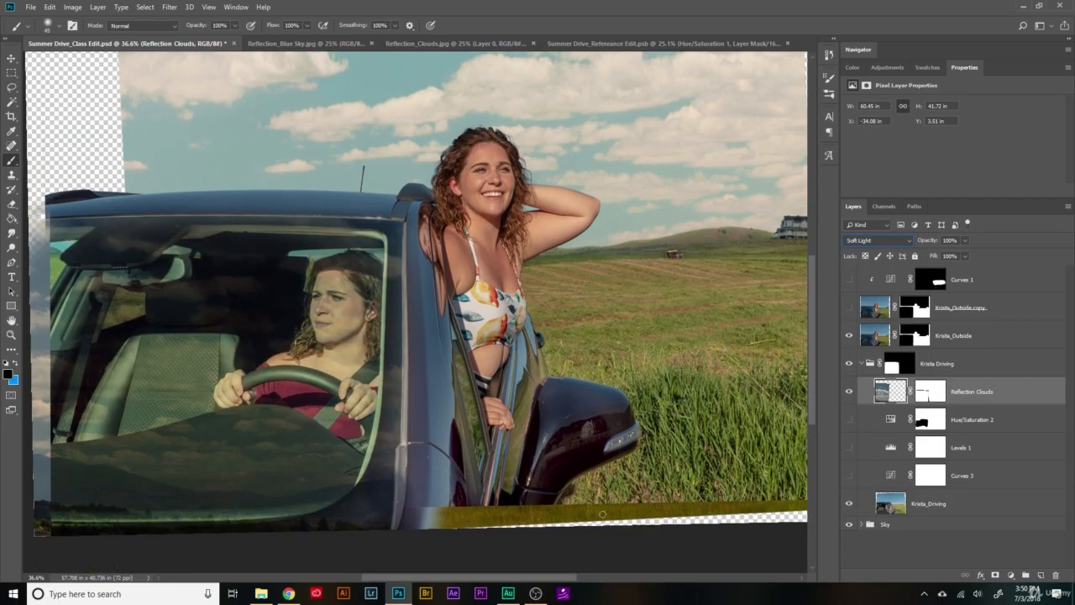
pyautogui.hscroll(-3, 539, 571)
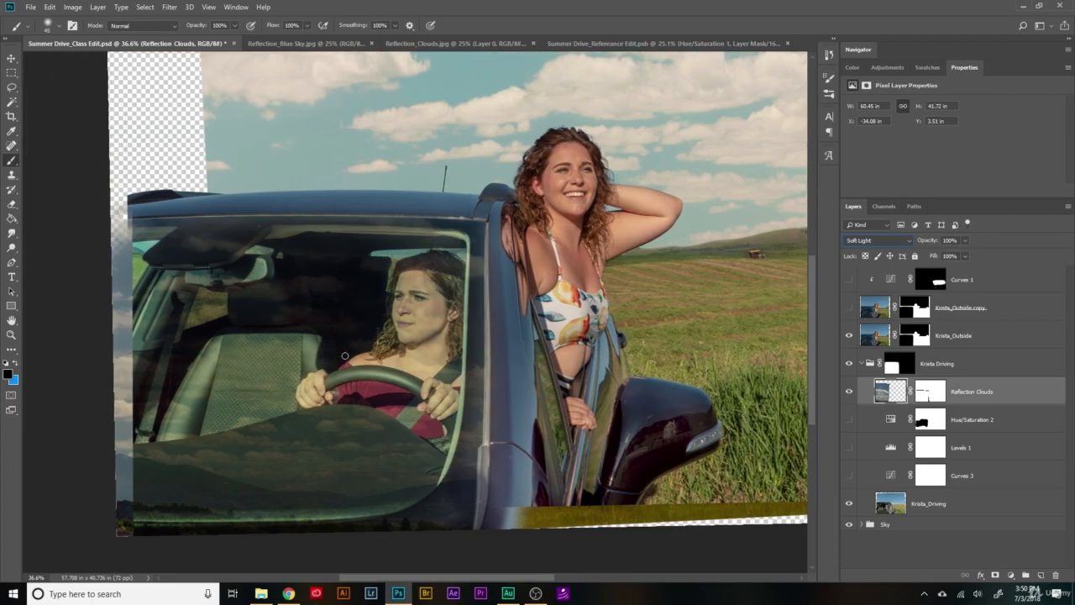
# - In Reflection_Blue Sky.jpg, unlock the background layer and remove the small specks from the sky with the Spot Healing Brush
pyautogui.click(11, 58)
pyautogui.scroll(3, 196, 422)
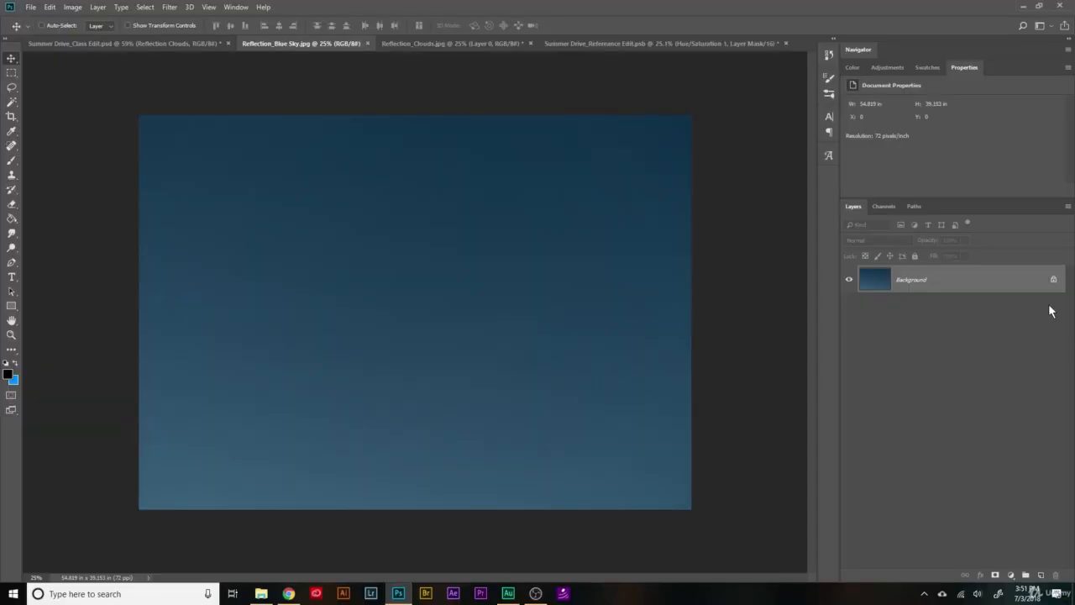
pyautogui.click(1053, 280)
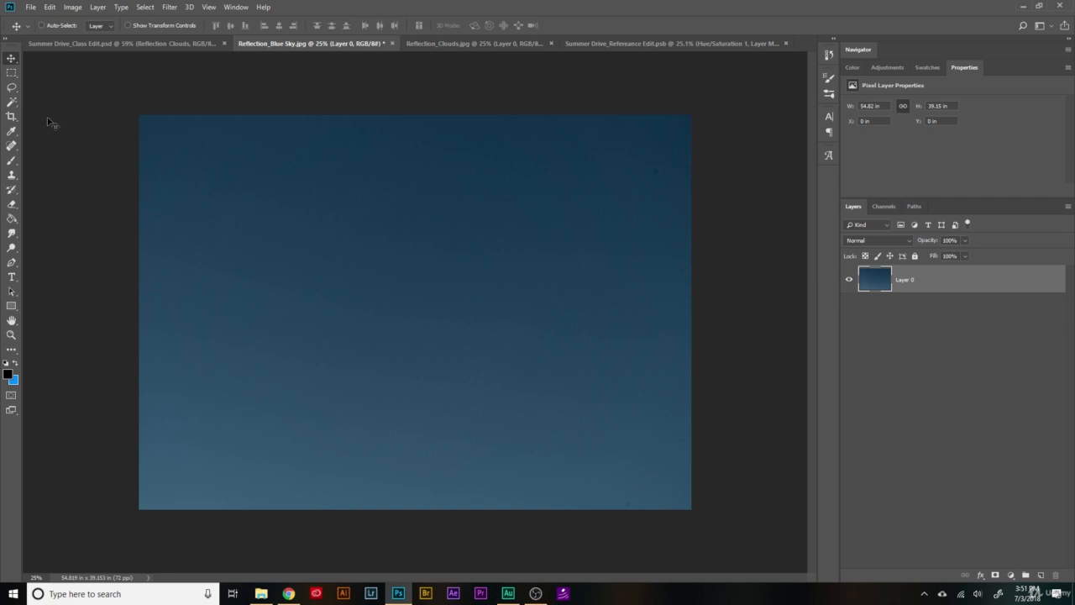
pyautogui.click(12, 146)
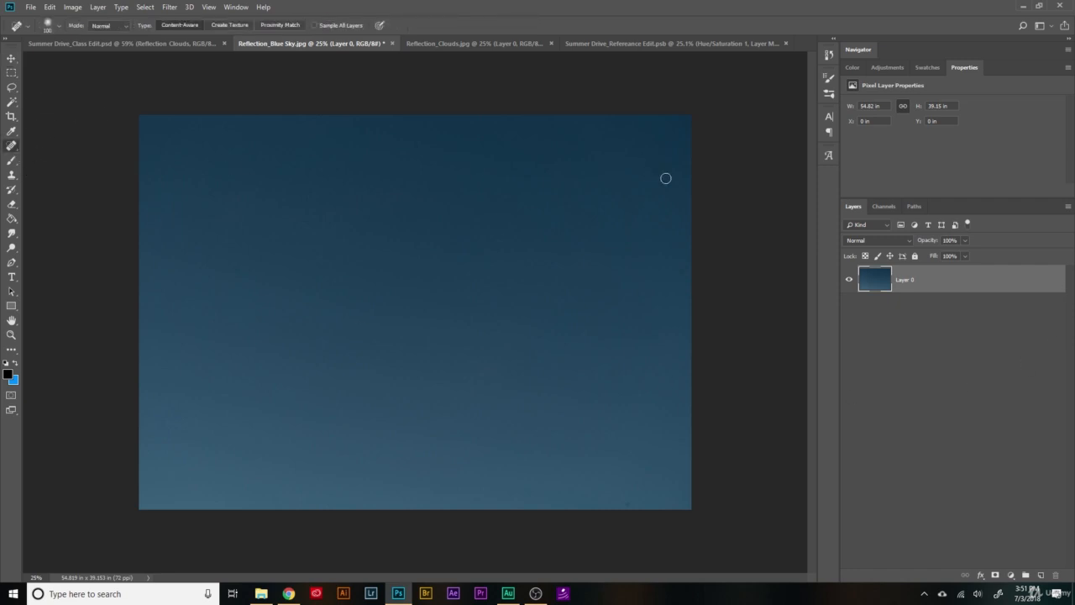
pyautogui.scroll(8, 666, 178)
pyautogui.scroll(-5, 471, 367)
pyautogui.scroll(-3, 645, 442)
pyautogui.scroll(4, 153, 199)
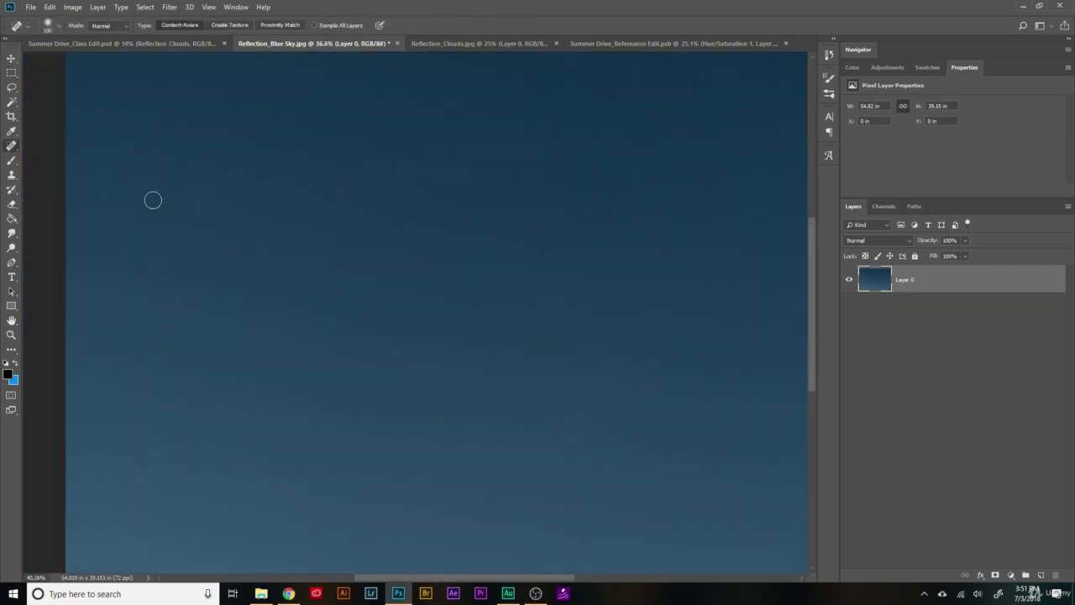
pyautogui.scroll(1, 153, 200)
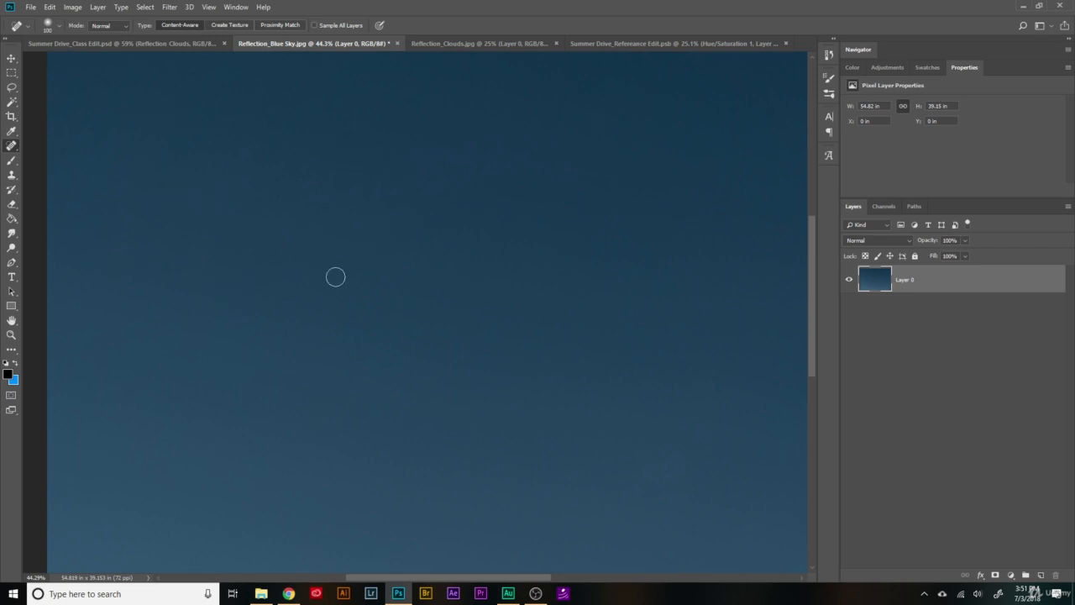
pyautogui.scroll(-2, 335, 276)
# - Copy the blue sky layer into Summer Drive_Class Edit.psd, directly above the Reflection Clouds layer at about X -9.43 in, Y 5 in
pyautogui.press('v')
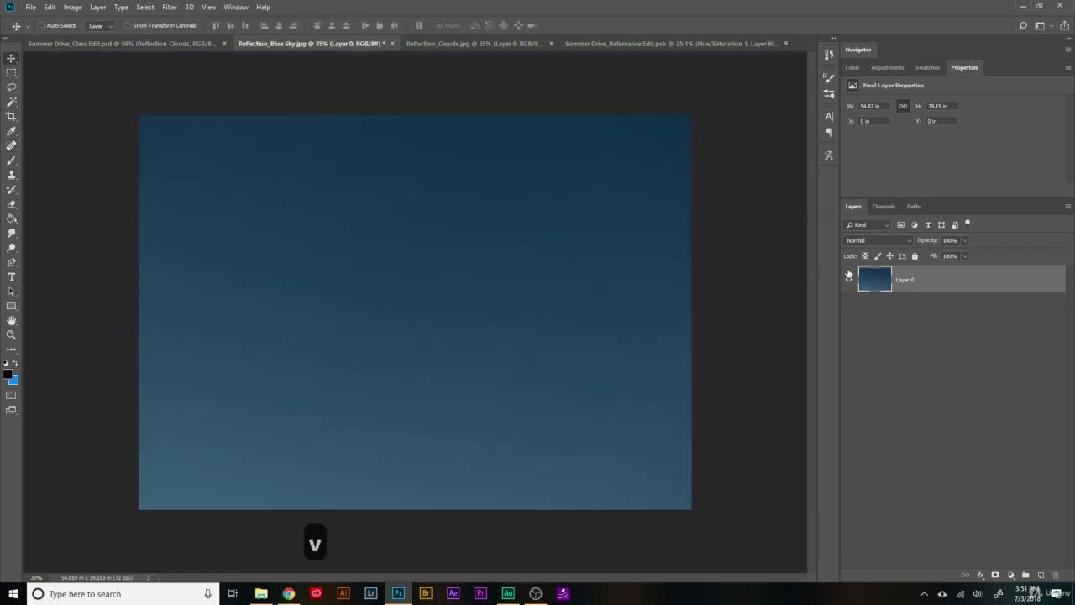
pyautogui.moveTo(869, 271); pyautogui.dragTo(363, 286)
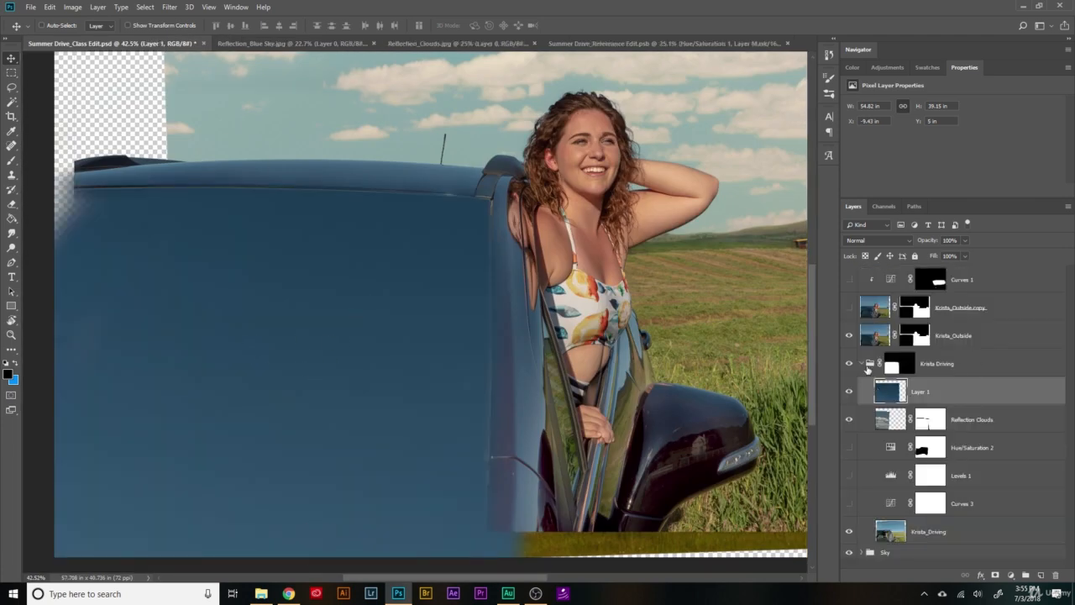
pyautogui.scroll(-2, 565, 360)
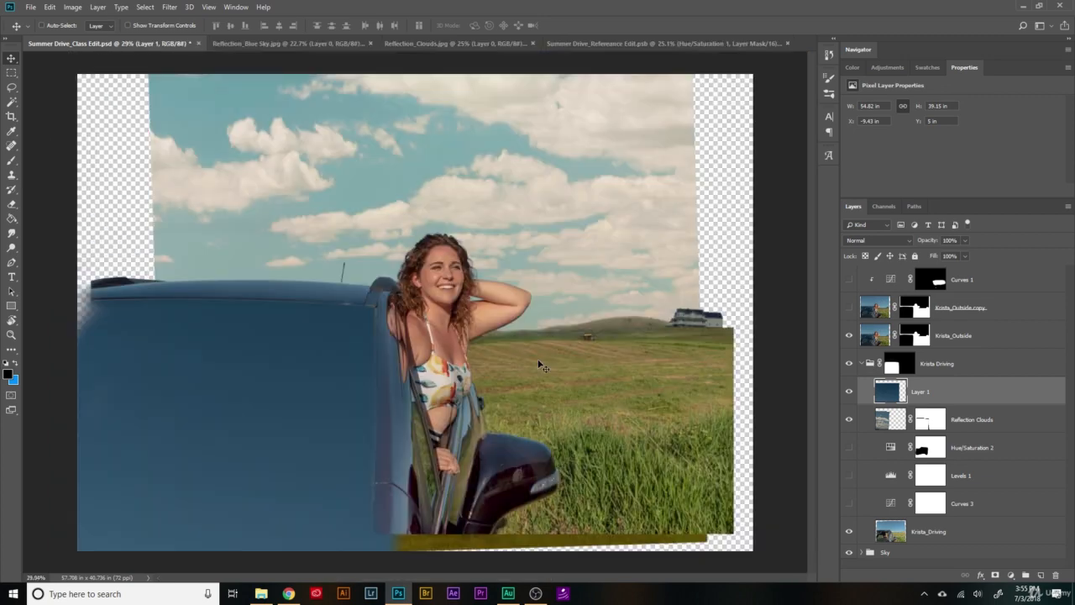
pyautogui.scroll(3, 249, 436)
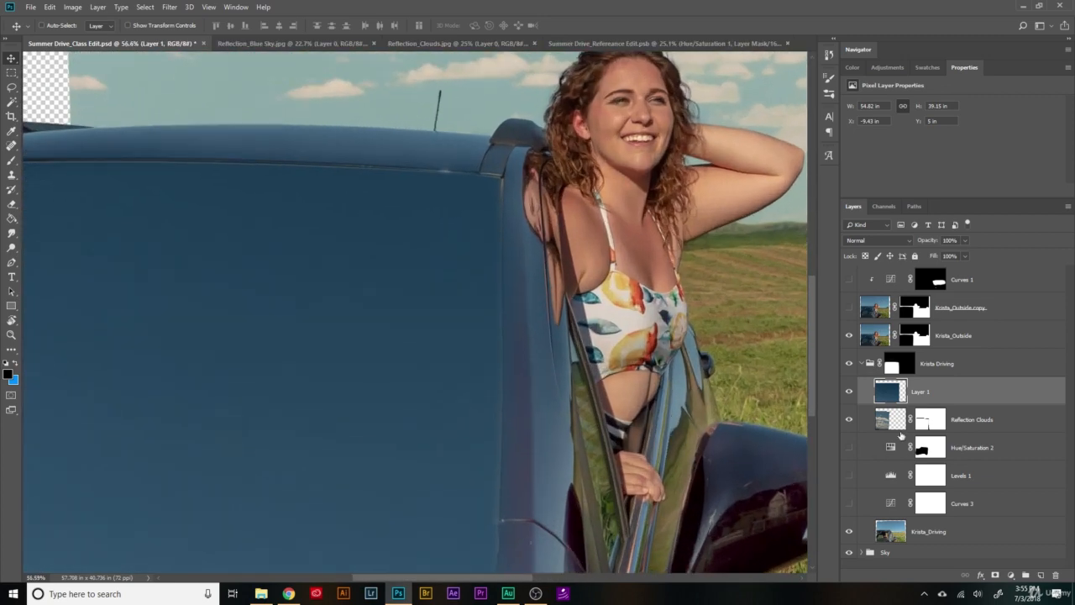
# - Clip the blue sky layer to the Reflection Clouds layer and compare the windshield with the sky hidden and shown
pyautogui.click(850, 393)
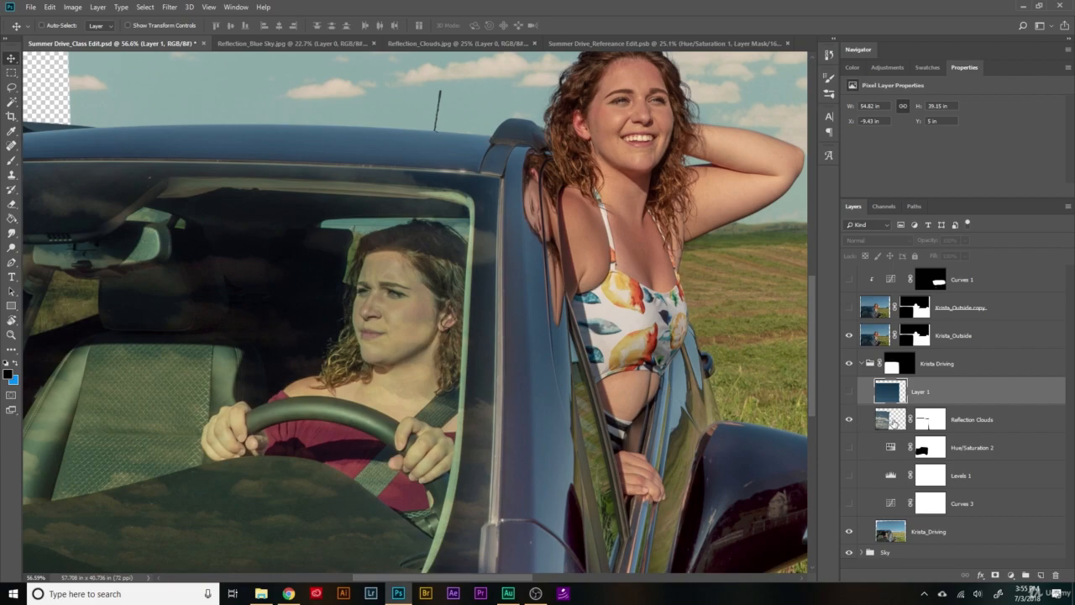
pyautogui.click(849, 392)
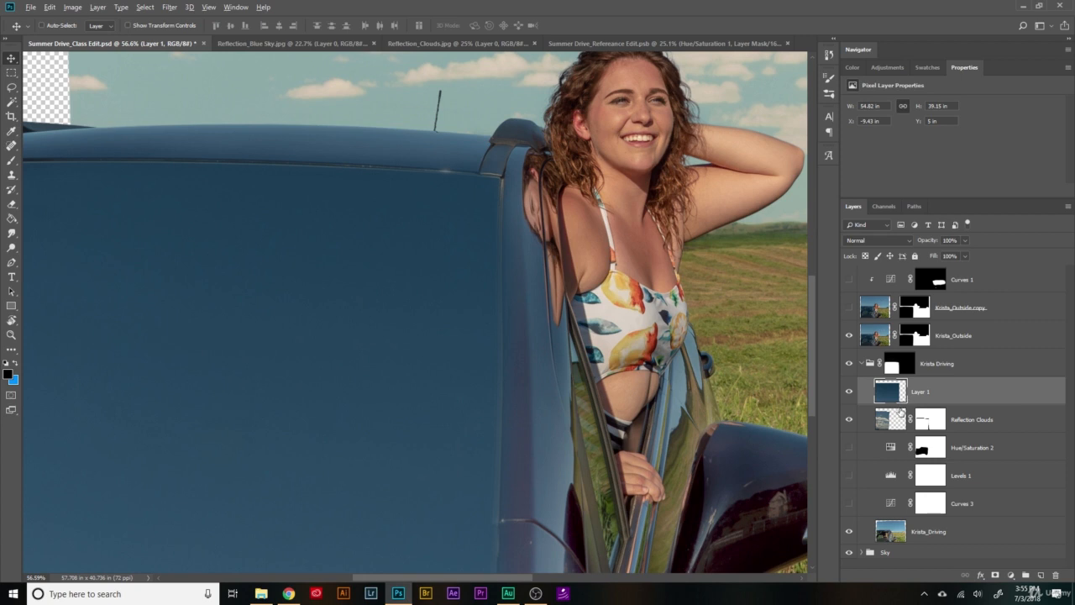
pyautogui.keyDown('alt'); pyautogui.click(901, 404); pyautogui.keyUp('alt')
pyautogui.scroll(-5, 480, 440)
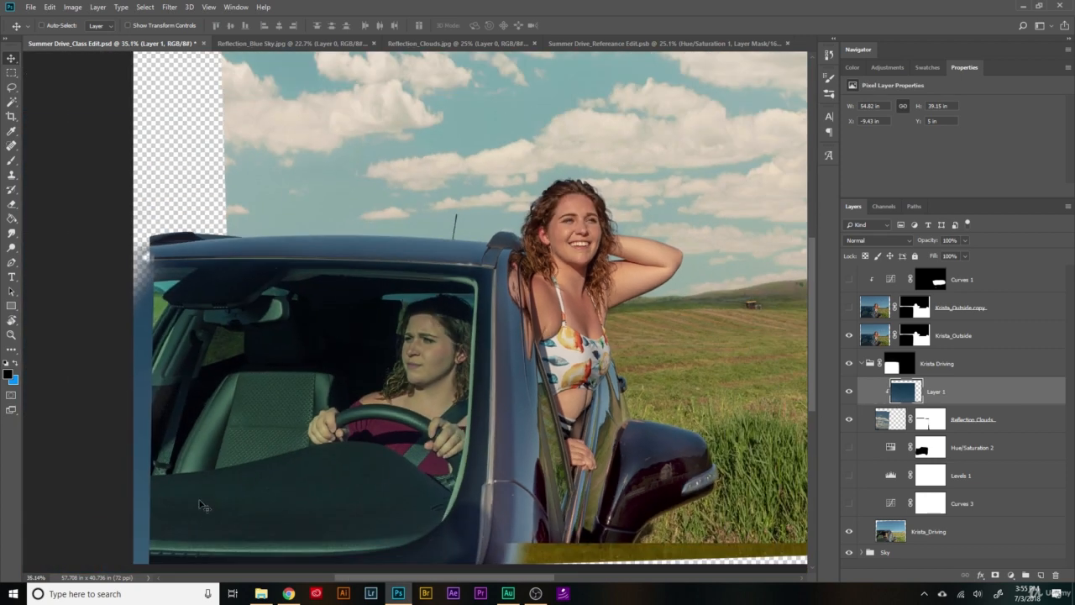
pyautogui.scroll(4, 201, 505)
pyautogui.scroll(1, 201, 505)
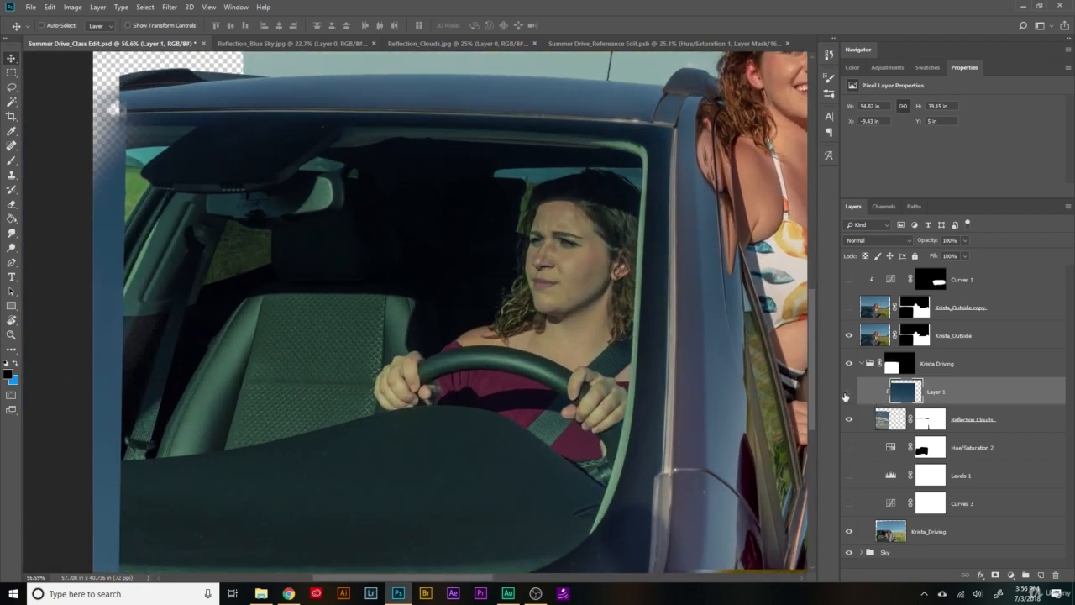
pyautogui.click(847, 393)
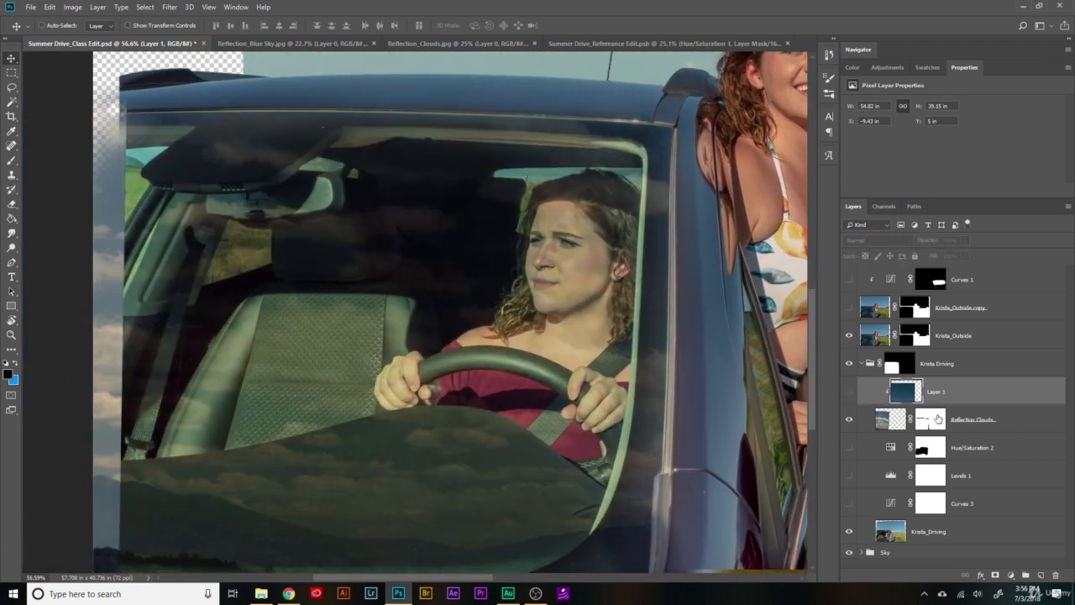
pyautogui.click(847, 391)
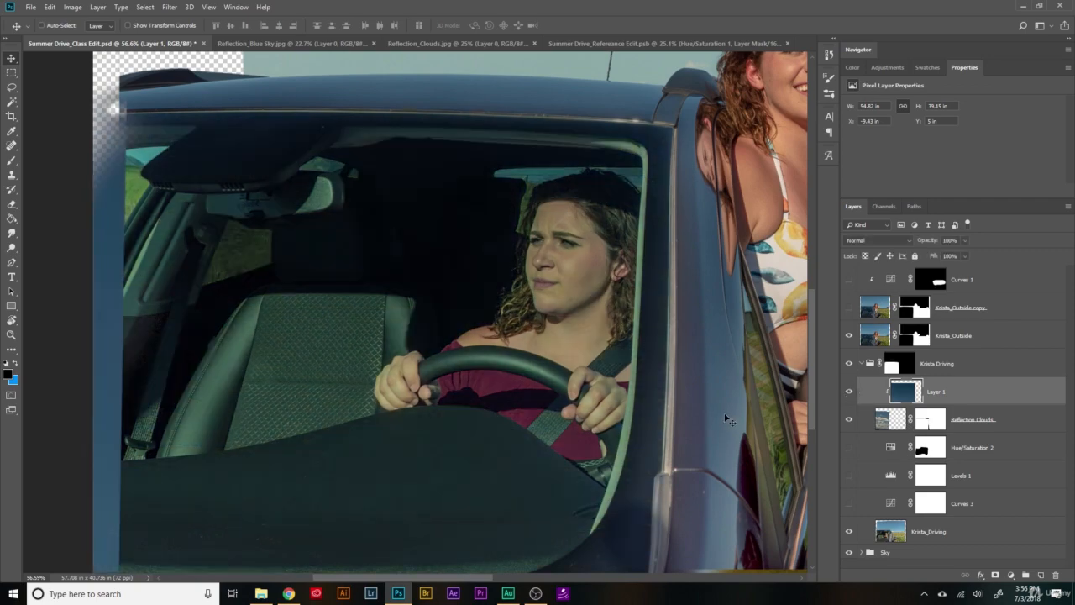
# - Scale the blue sky layer to about 68.75%, rotate it about 2.69° and place it over the windshield
pyautogui.scroll(-3, 722, 421)
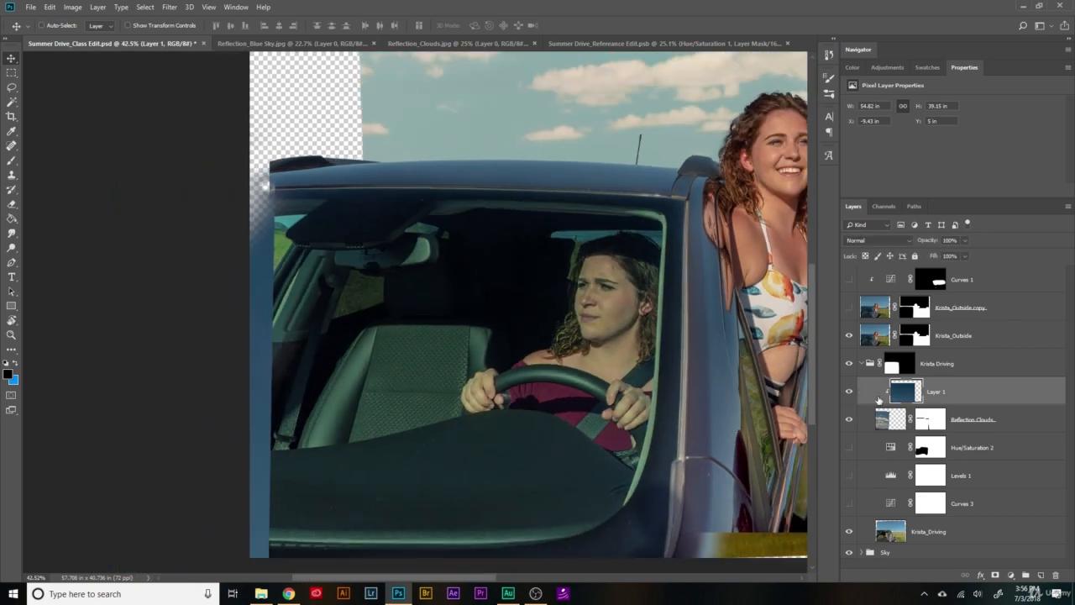
pyautogui.hotkey('ctrl', 't')
pyautogui.scroll(-3, 621, 420)
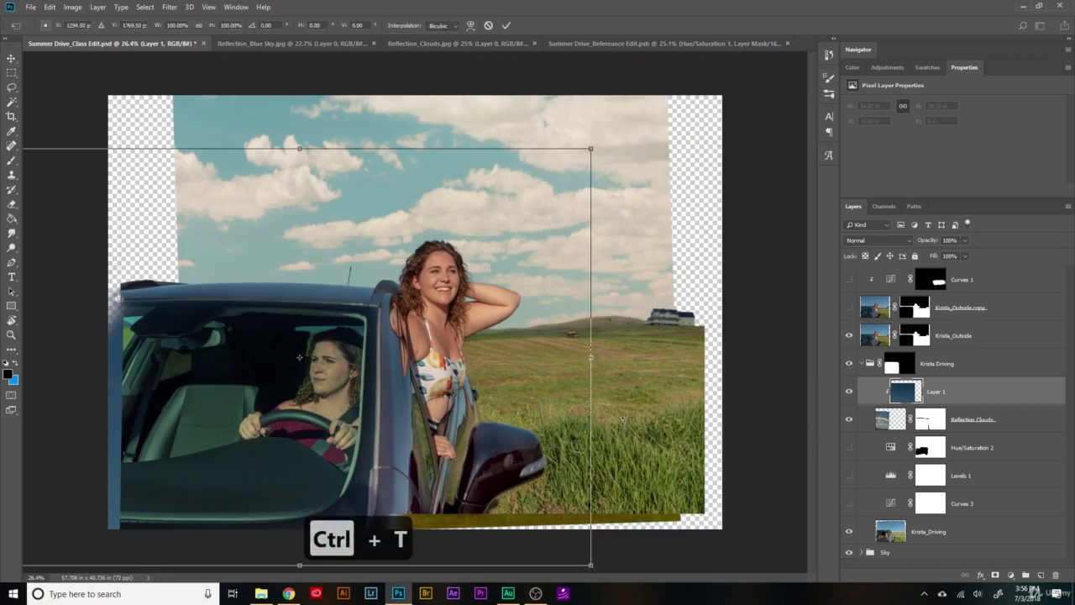
pyautogui.moveTo(592, 149); pyautogui.dragTo(408, 279)
pyautogui.moveTo(326, 385); pyautogui.dragTo(373, 369)
pyautogui.moveTo(481, 247); pyautogui.dragTo(488, 257)
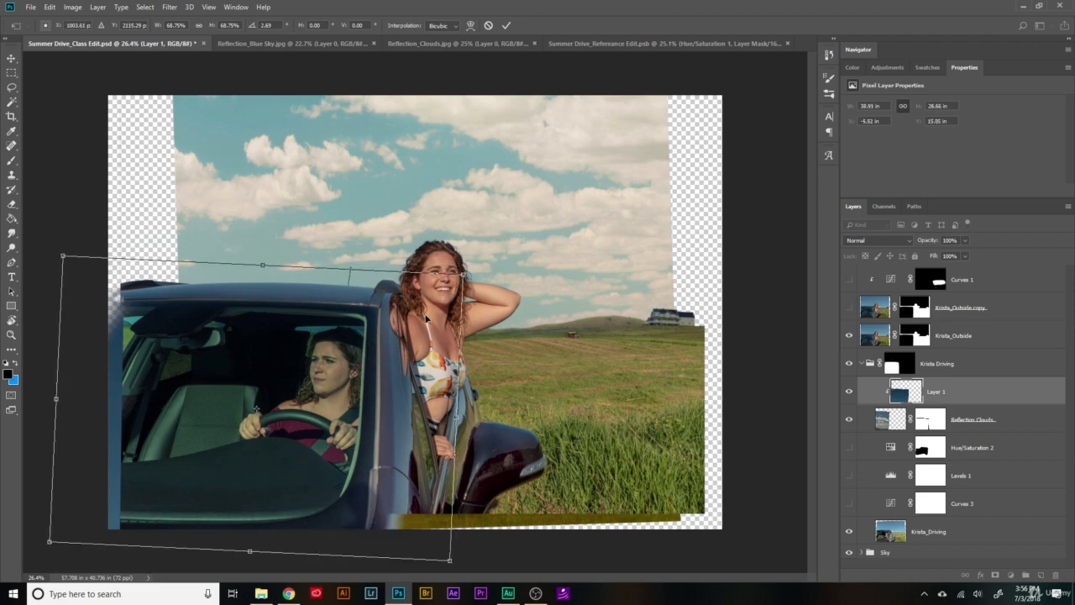
pyautogui.scroll(8, 271, 415)
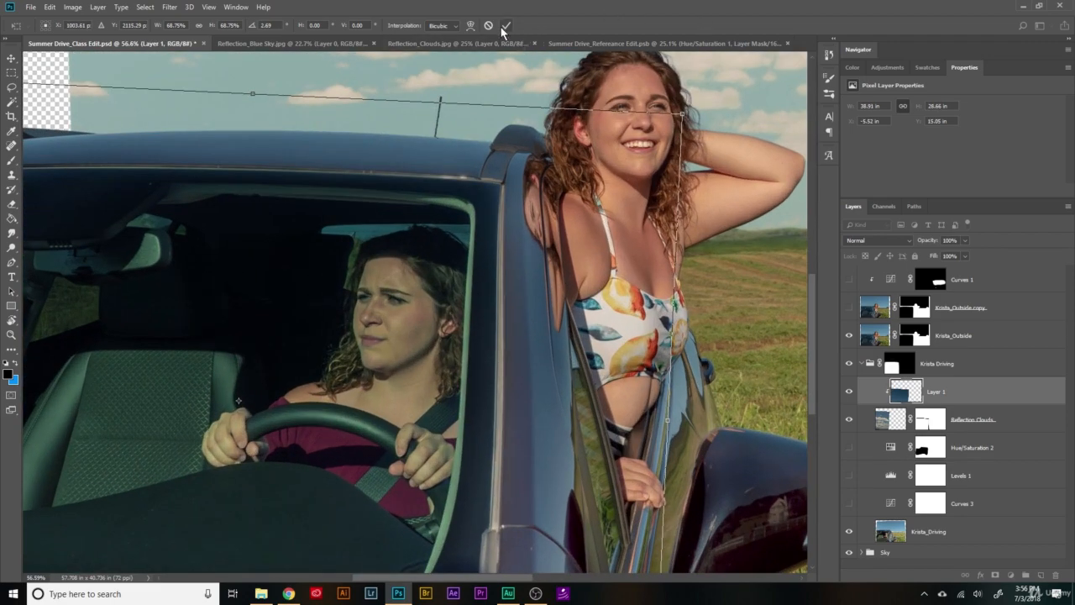
pyautogui.click(505, 25)
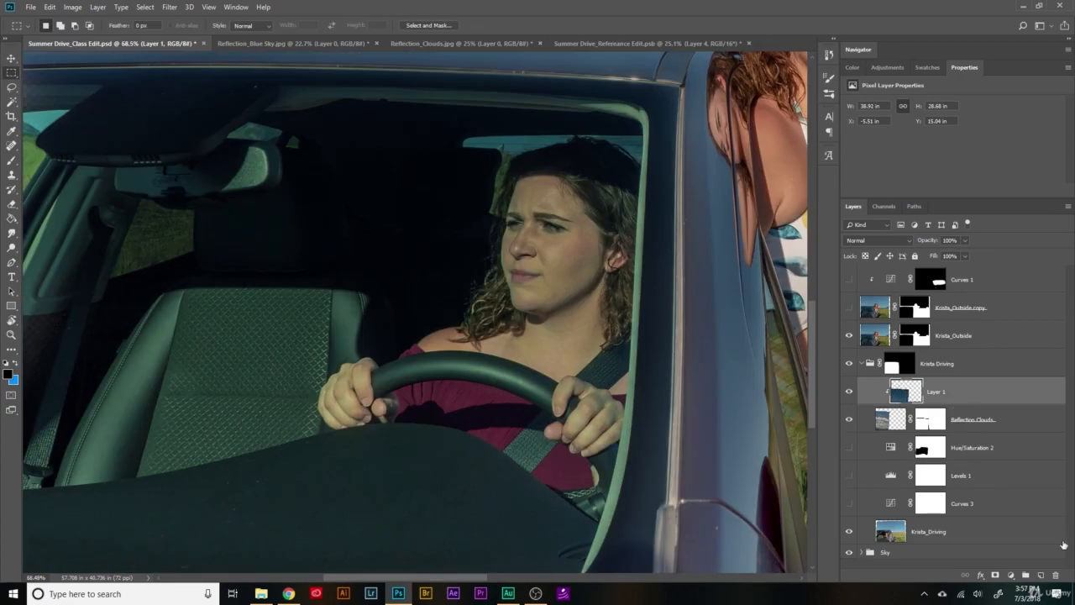
# - Rename the clipped blue sky layer as Reflection Blue Sky
pyautogui.doubleClick(935, 392)
pyautogui.write('Ref')
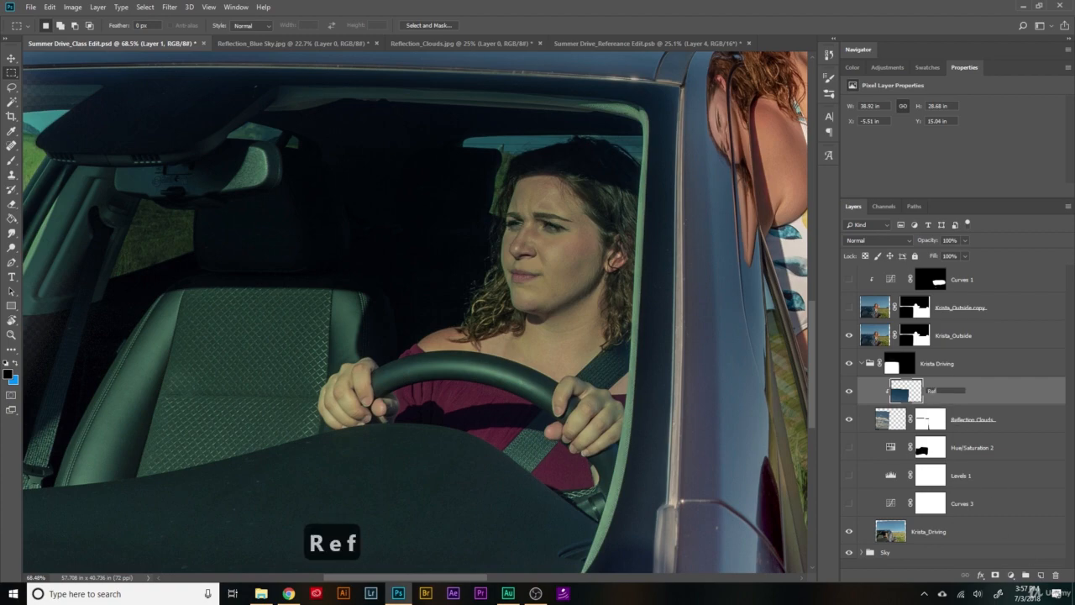
pyautogui.write('lection Blue Sky')
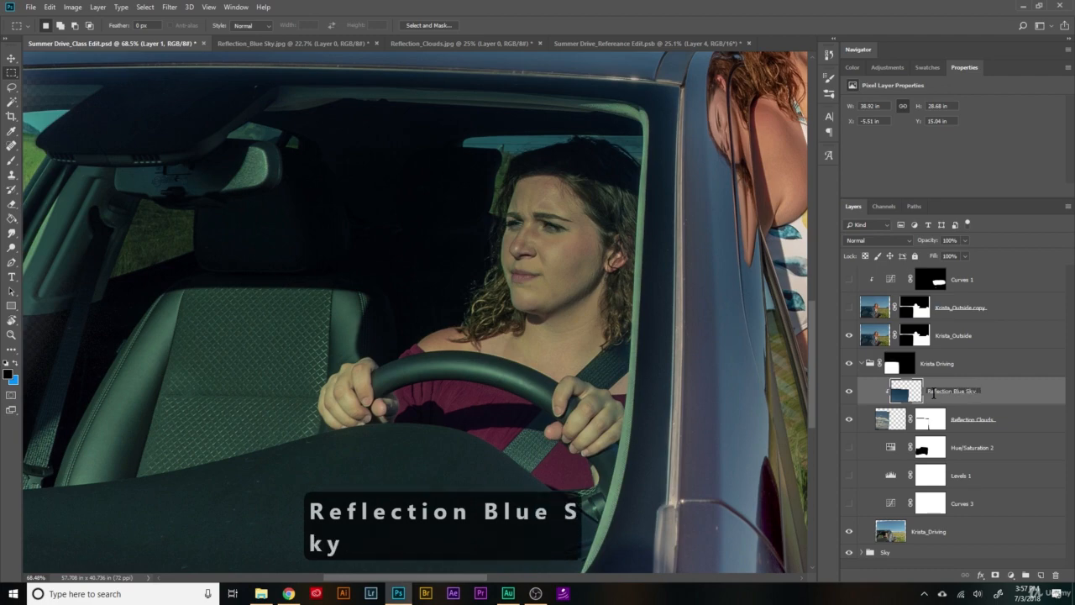
pyautogui.press('Return')
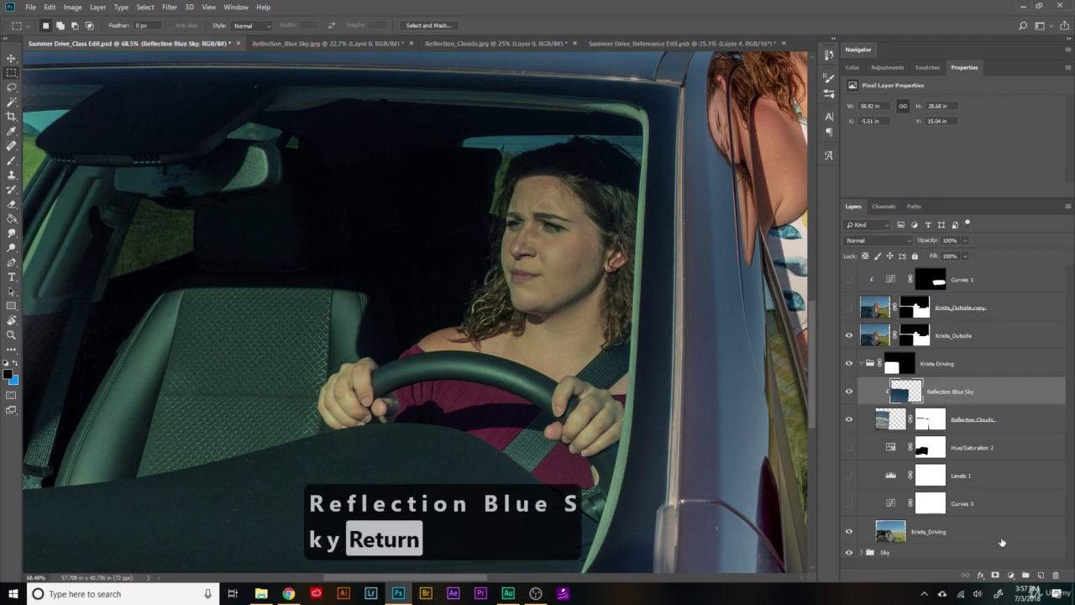
# - Add a layer mask to Reflection Blue Sky and paint it black over the seat, dashboard and steering wheel with a soft 1000 px brush
pyautogui.click(995, 574)
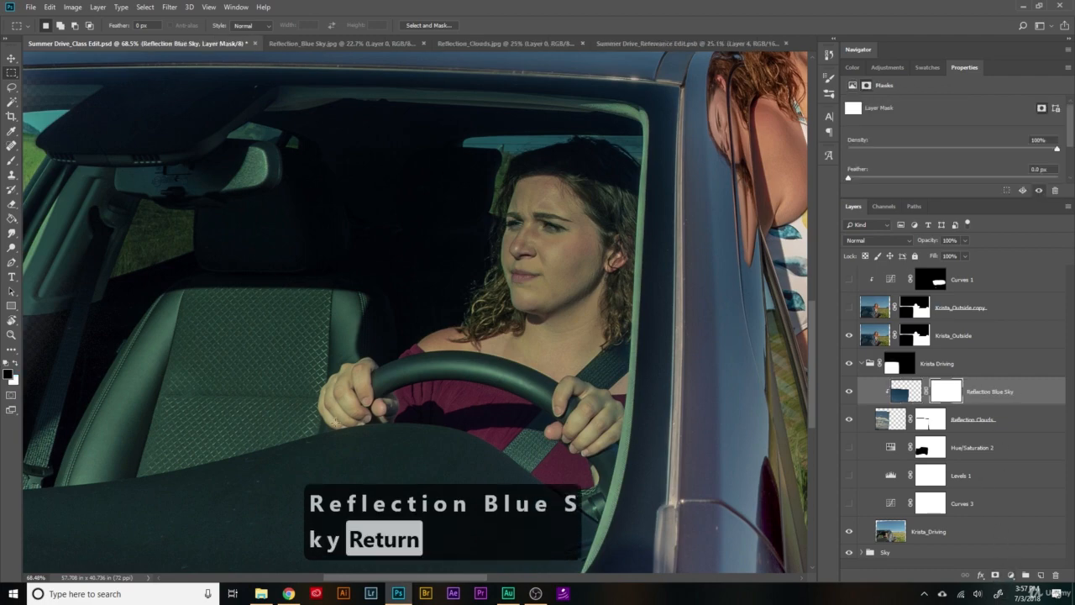
pyautogui.scroll(-3, 334, 420)
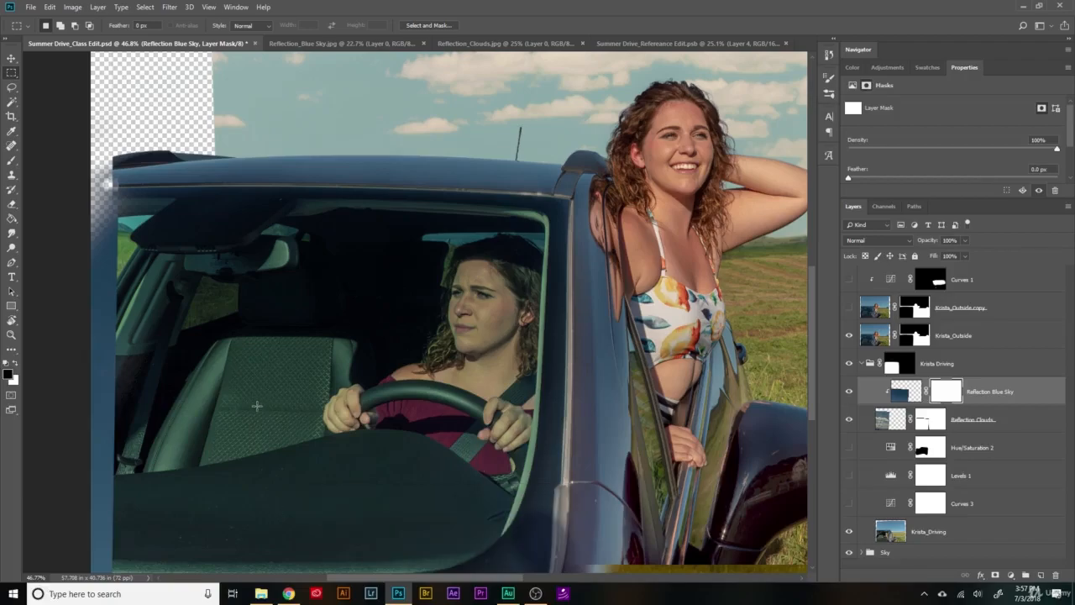
pyautogui.scroll(1, 237, 465)
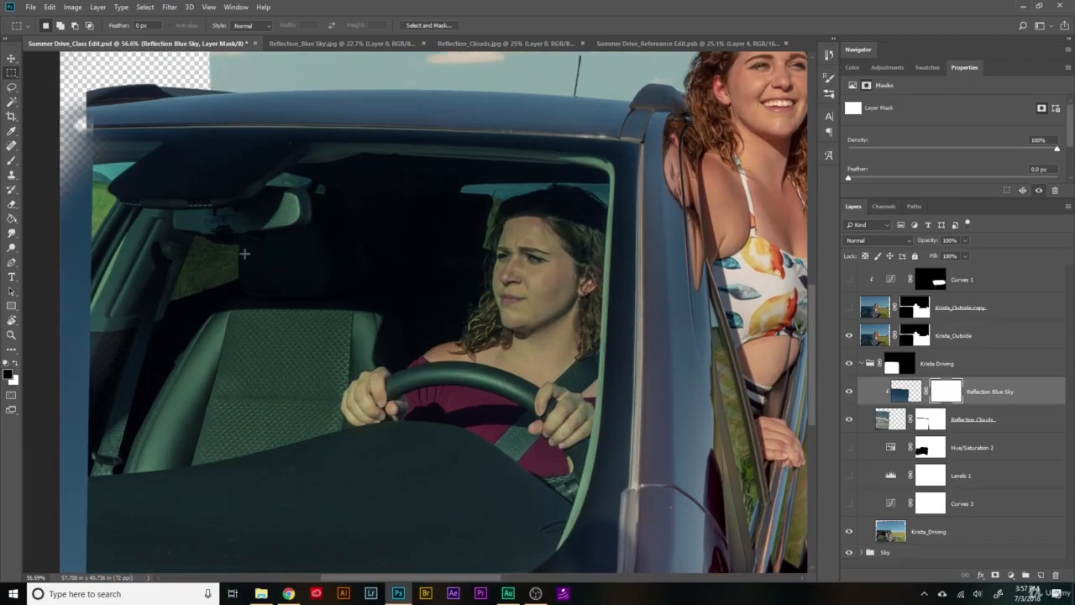
pyautogui.press('b')
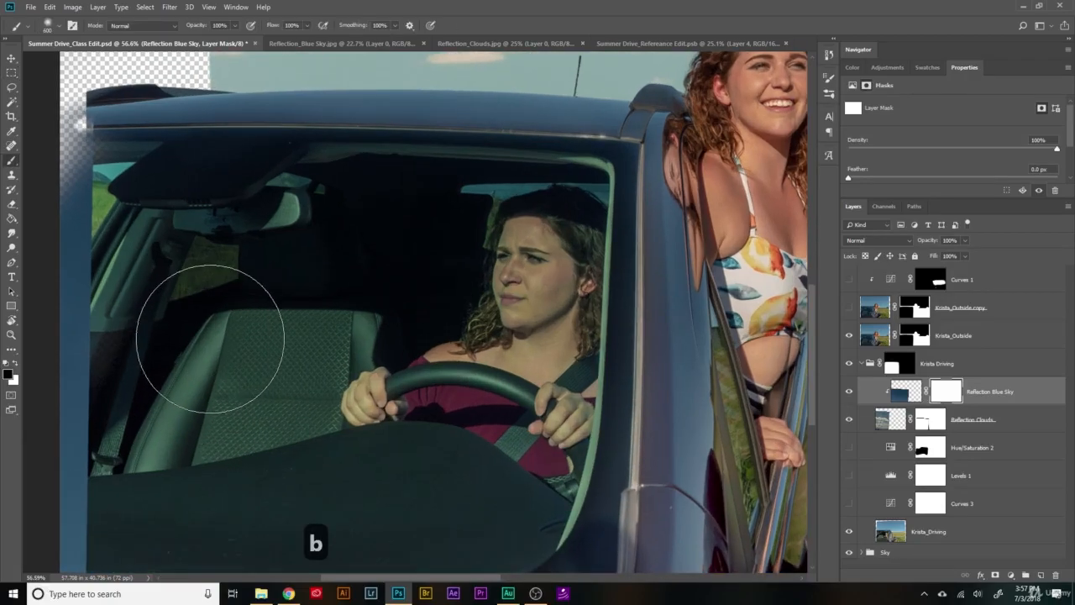
pyautogui.press(']')
pyautogui.press(']')
pyautogui.press(']')
pyautogui.press(']')
pyautogui.moveTo(204, 350)
pyautogui.mouseDown()
pyautogui.moveTo(286, 389)
pyautogui.moveTo(383, 464)
pyautogui.moveTo(569, 527)
pyautogui.moveTo(535, 543)
pyautogui.moveTo(396, 537)
pyautogui.moveTo(140, 500)
pyautogui.moveTo(445, 382)
pyautogui.moveTo(261, 443)
pyautogui.moveTo(212, 440)
pyautogui.moveTo(199, 460)
pyautogui.moveTo(310, 306)
pyautogui.moveTo(225, 264)
pyautogui.moveTo(121, 277)
pyautogui.moveTo(144, 320)
pyautogui.moveTo(124, 298)
pyautogui.moveTo(389, 327)
pyautogui.moveTo(374, 288)
pyautogui.moveTo(401, 424)
pyautogui.moveTo(435, 272)
pyautogui.moveTo(450, 308)
pyautogui.moveTo(545, 323)
pyautogui.moveTo(551, 309)
pyautogui.moveTo(549, 451)
pyautogui.moveTo(535, 476)
pyautogui.moveTo(545, 358)
pyautogui.moveTo(535, 300)
pyautogui.moveTo(454, 348)
pyautogui.mouseUp()
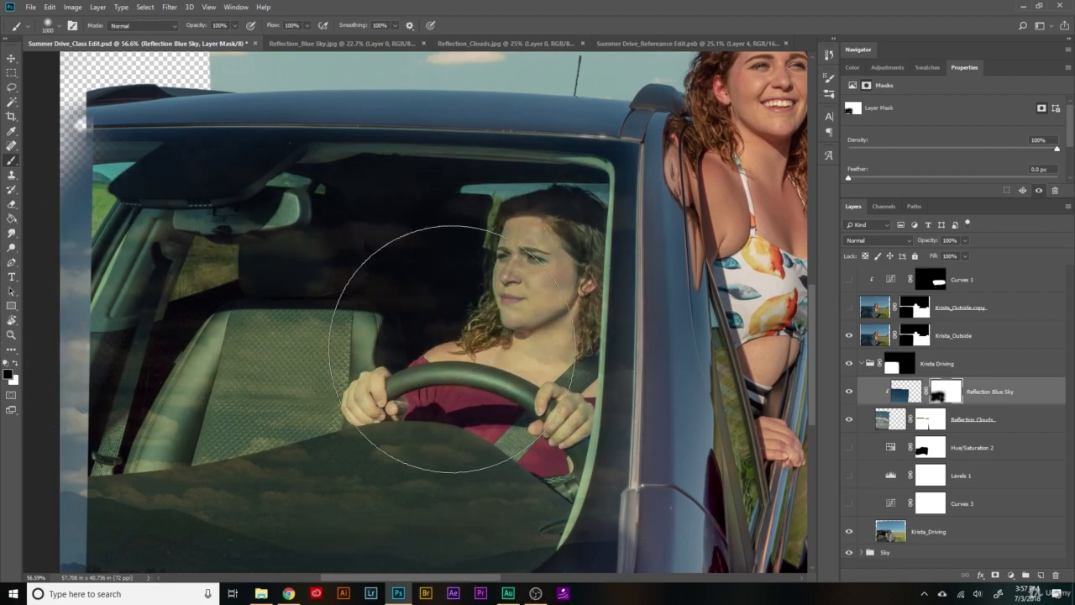
pyautogui.scroll(-5, 460, 381)
pyautogui.scroll(4, 459, 382)
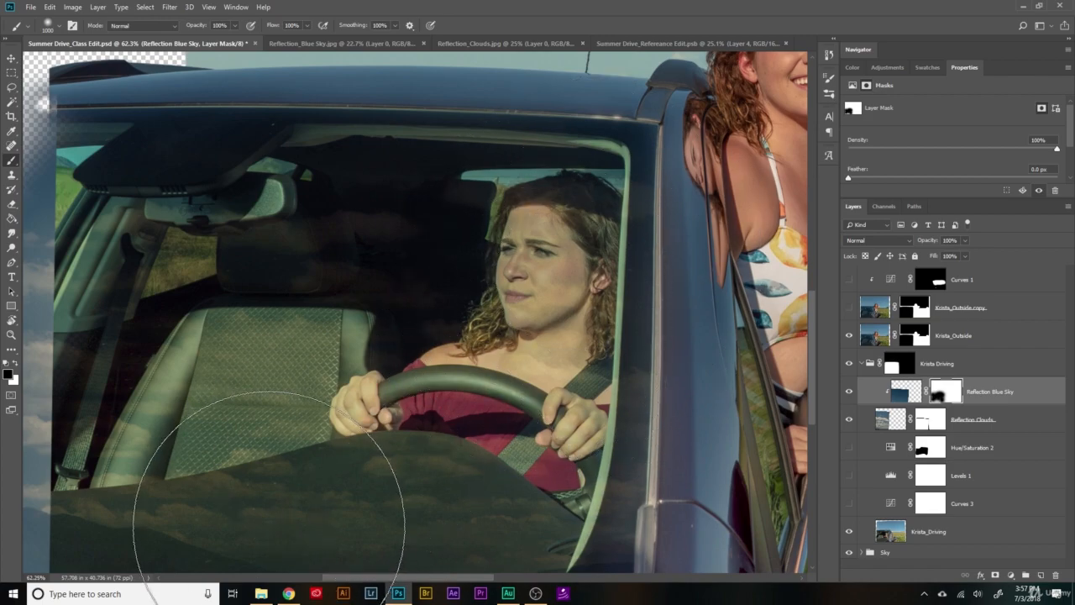
pyautogui.scroll(-3, 383, 420)
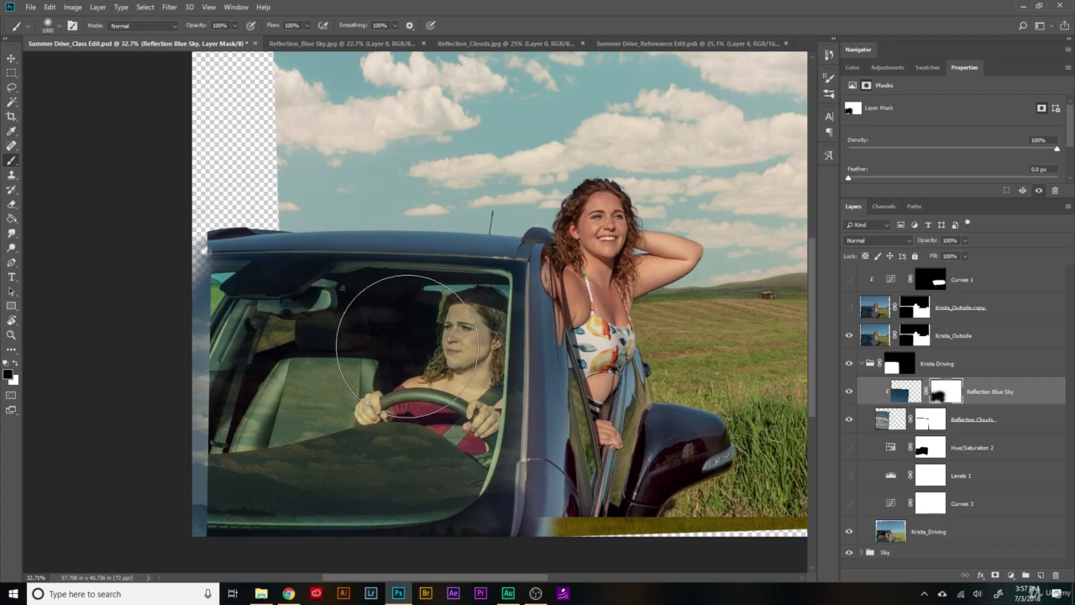
# - Faintly restore the blue sky over the windshield by painting white on its mask with a 2700 px brush at 15% opacity
pyautogui.press(']')
pyautogui.press(']')
pyautogui.press(']')
pyautogui.press(']')
pyautogui.press(']')
pyautogui.press(']')
pyautogui.press(']')
pyautogui.press(']')
pyautogui.press(']')
pyautogui.scroll(-1, 483, 260)
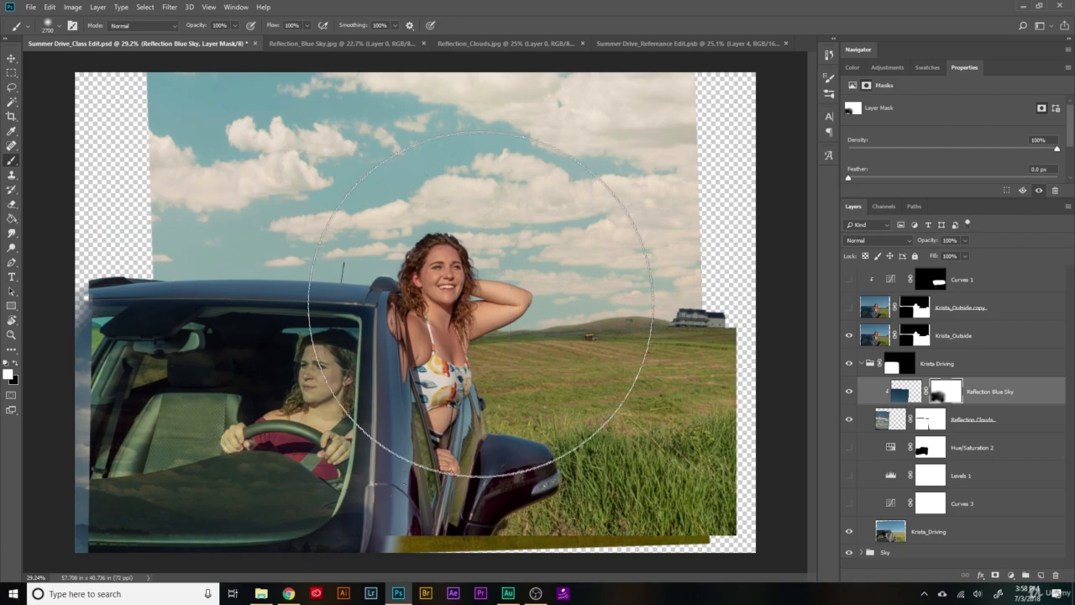
pyautogui.hotkey('ctrl', 'alt', 'z')
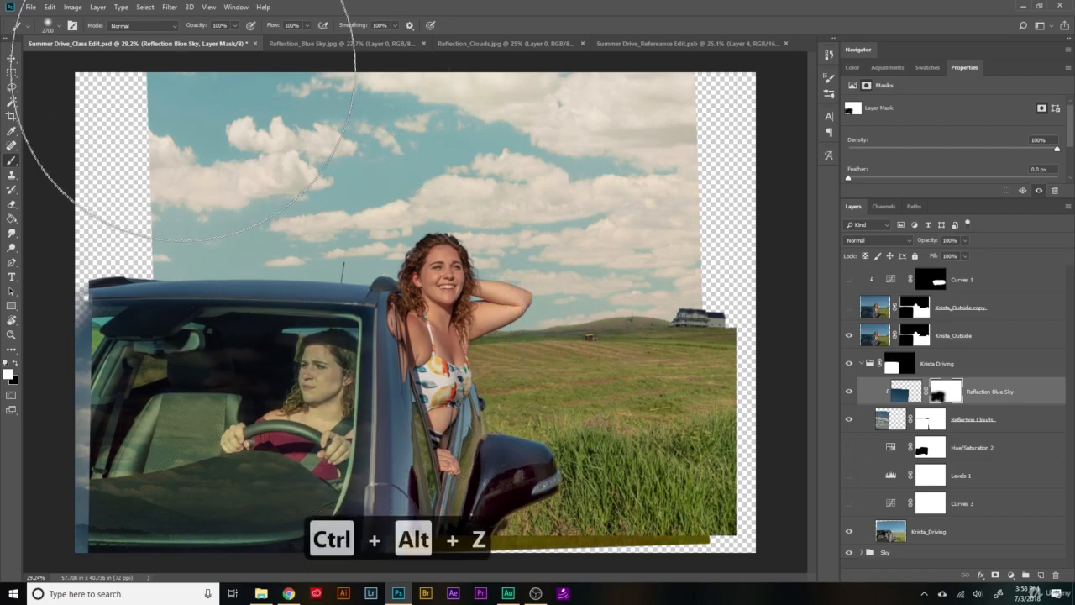
pyautogui.press('3')
pyautogui.press('1')
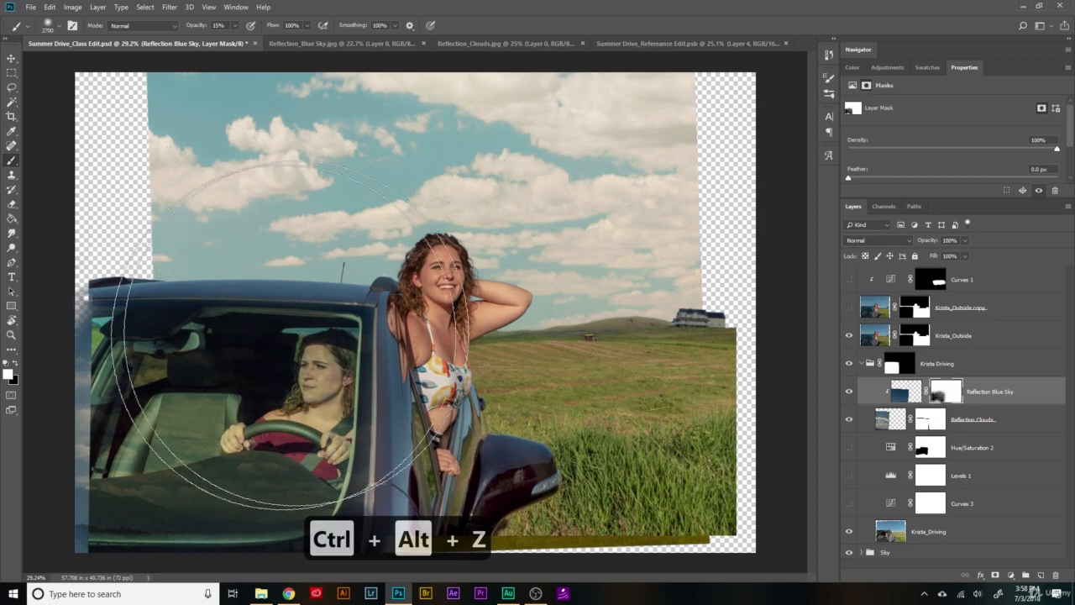
# - Reduce the brush to 700 px and examine the masked reflection around the driver, seat and dashboard
pyautogui.scroll(3, 328, 406)
pyautogui.scroll(2, 327, 405)
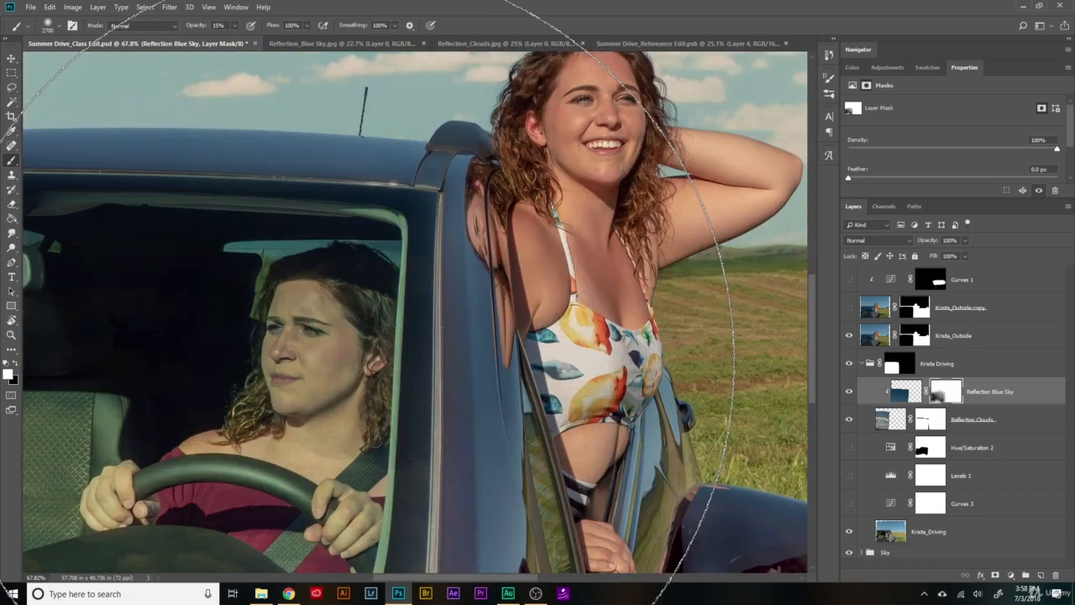
pyautogui.press('[')
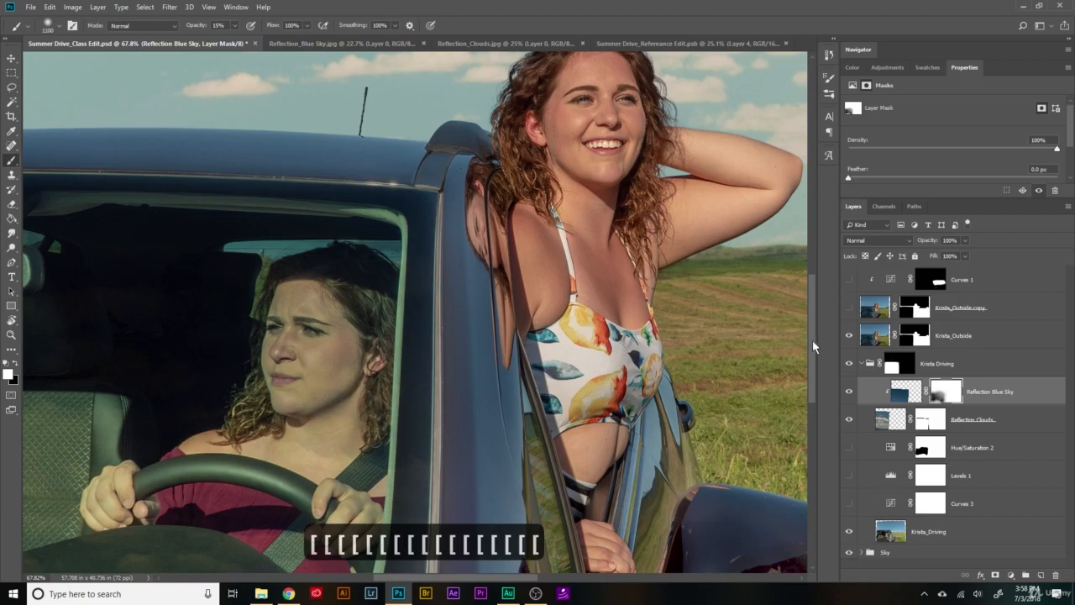
pyautogui.scroll(-3, 812, 339)
pyautogui.press('[')
pyautogui.press('[')
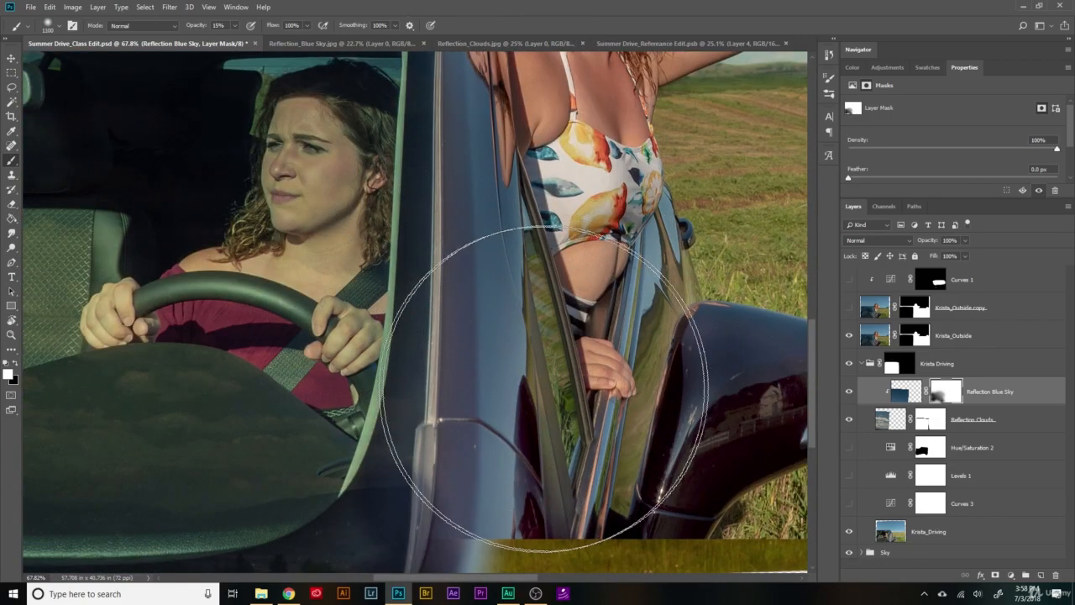
pyautogui.scroll(2, 813, 371)
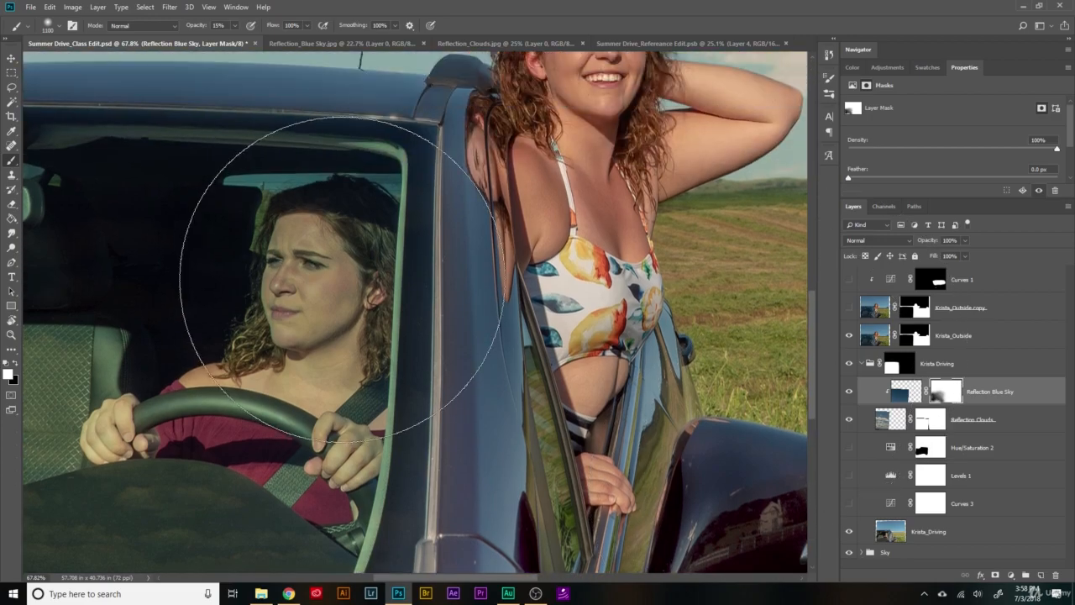
pyautogui.press('[')
pyautogui.press('[')
pyautogui.press('[')
pyautogui.press('[')
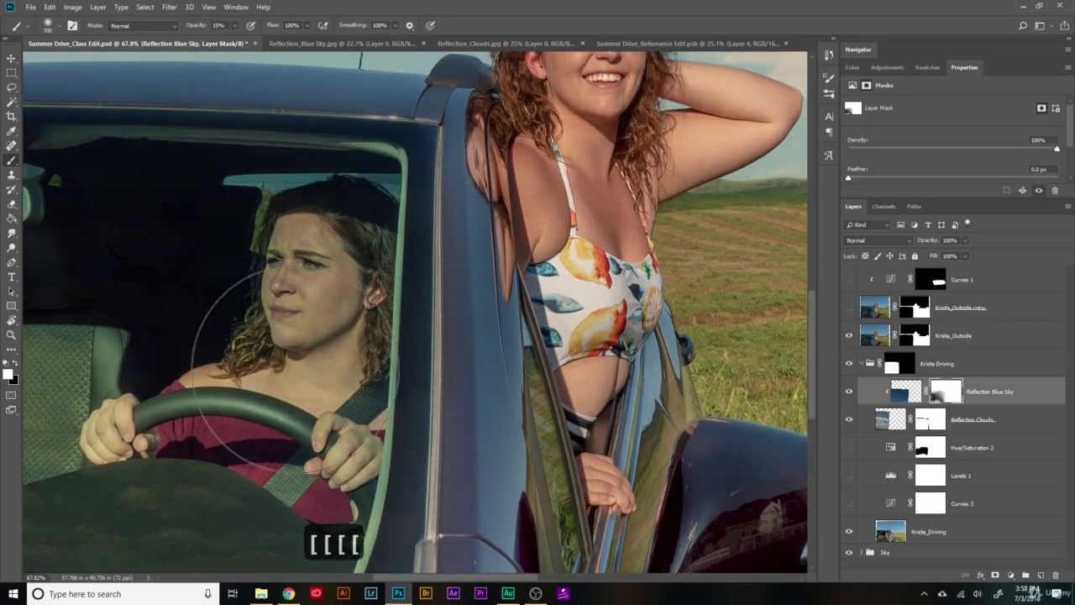
pyautogui.hscroll(-5, 438, 286)
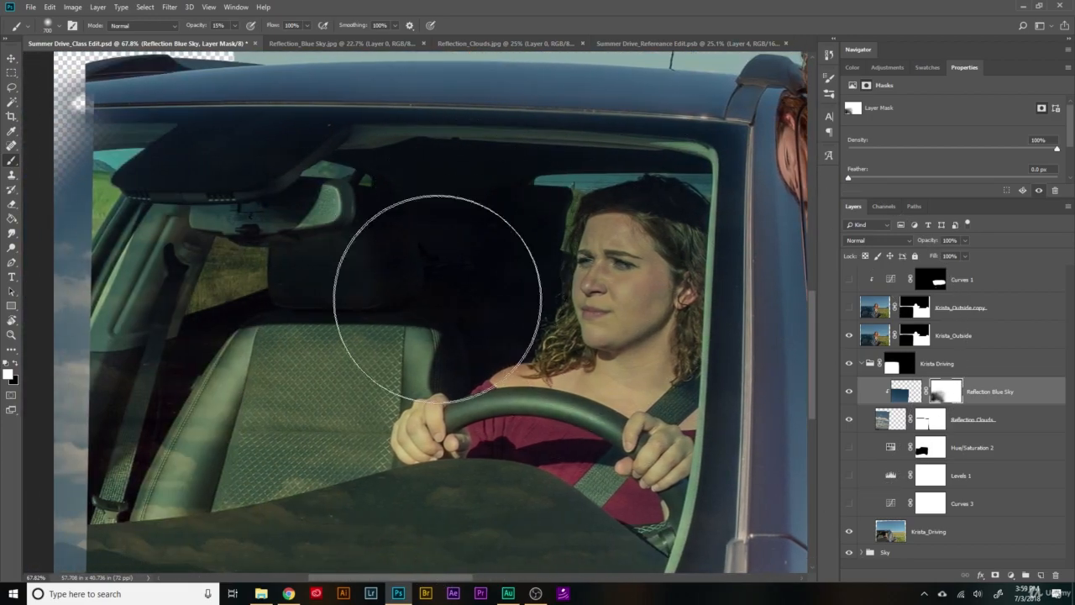
pyautogui.scroll(-1, 811, 379)
pyautogui.scroll(-1, 811, 380)
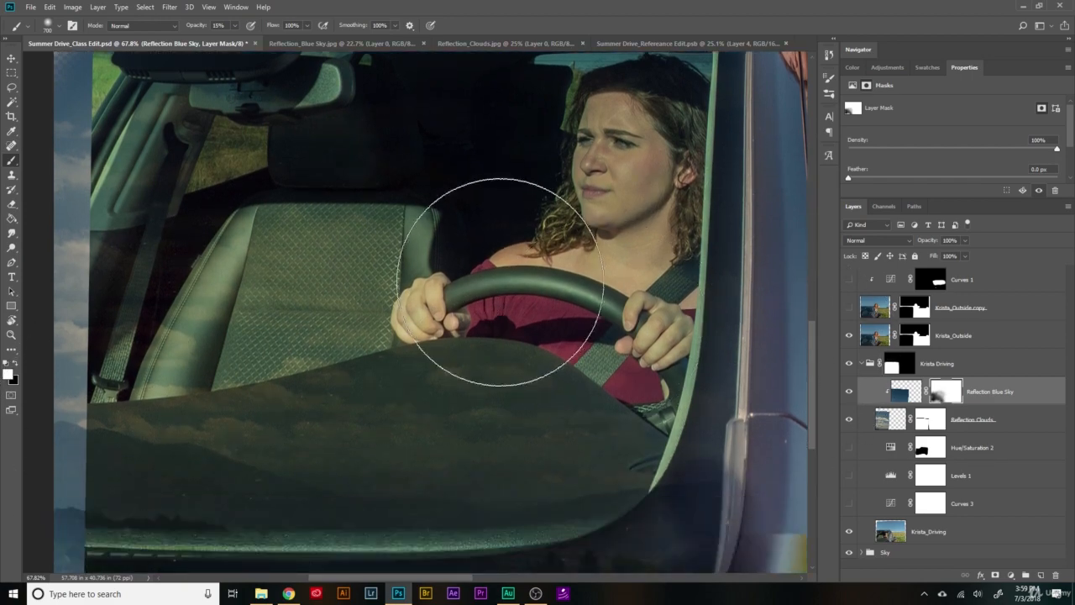
# - Lower the opacity of the Reflection Clouds layer to 33%
pyautogui.press('z')
pyautogui.moveTo(542, 336); pyautogui.dragTo(508, 338)
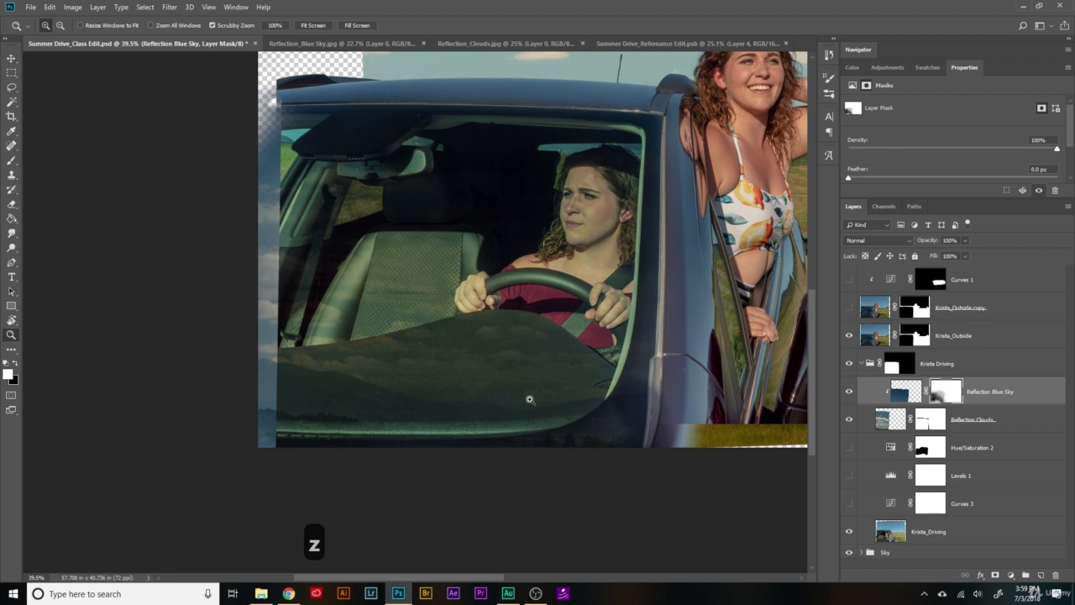
pyautogui.click(880, 422)
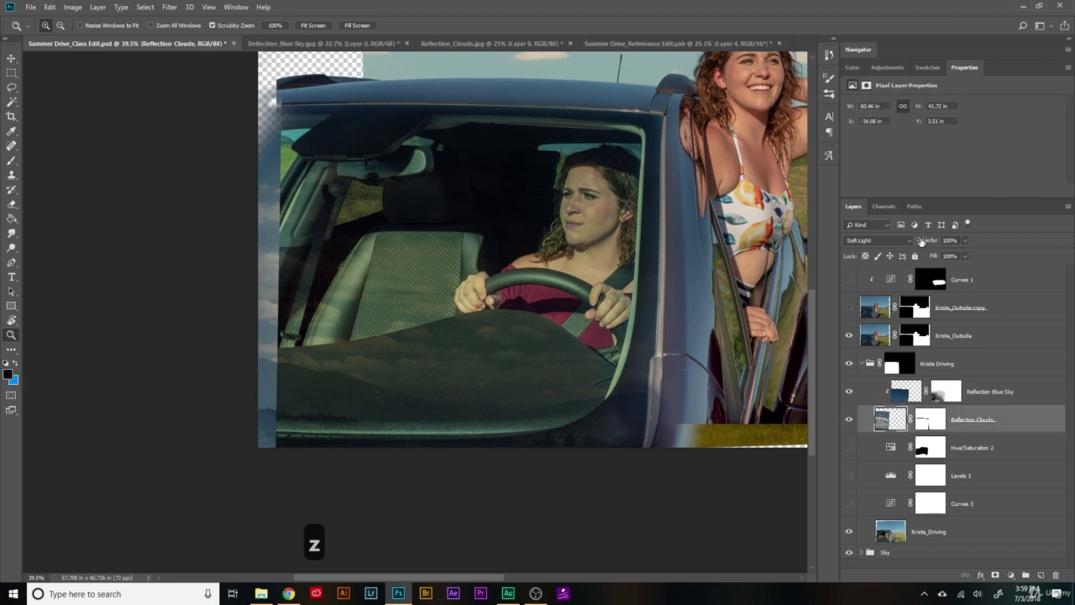
pyautogui.moveTo(930, 243); pyautogui.dragTo(896, 244)
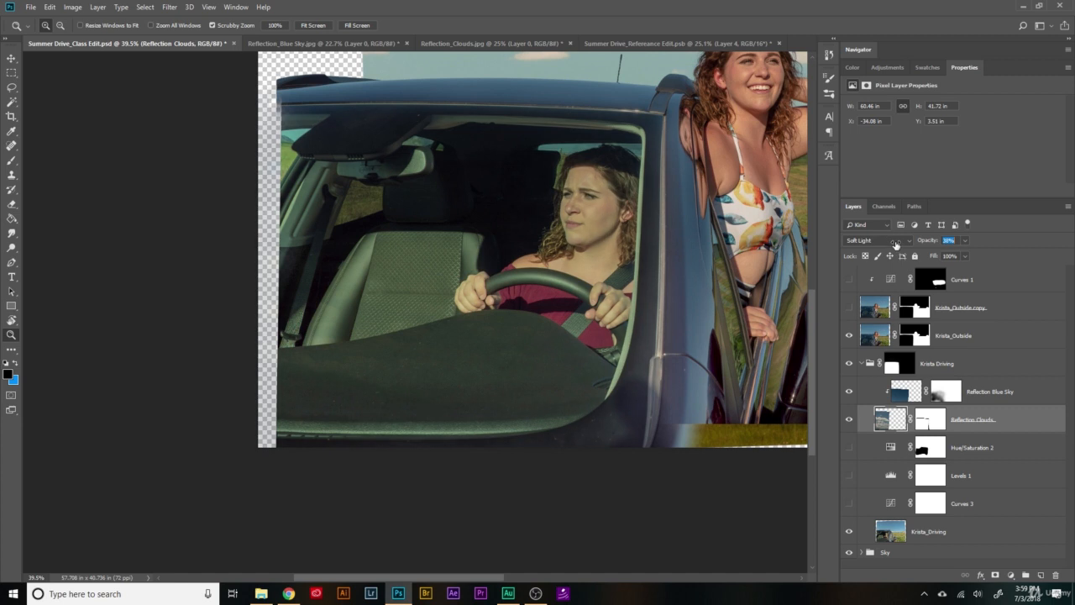
pyautogui.scroll(2, 657, 273)
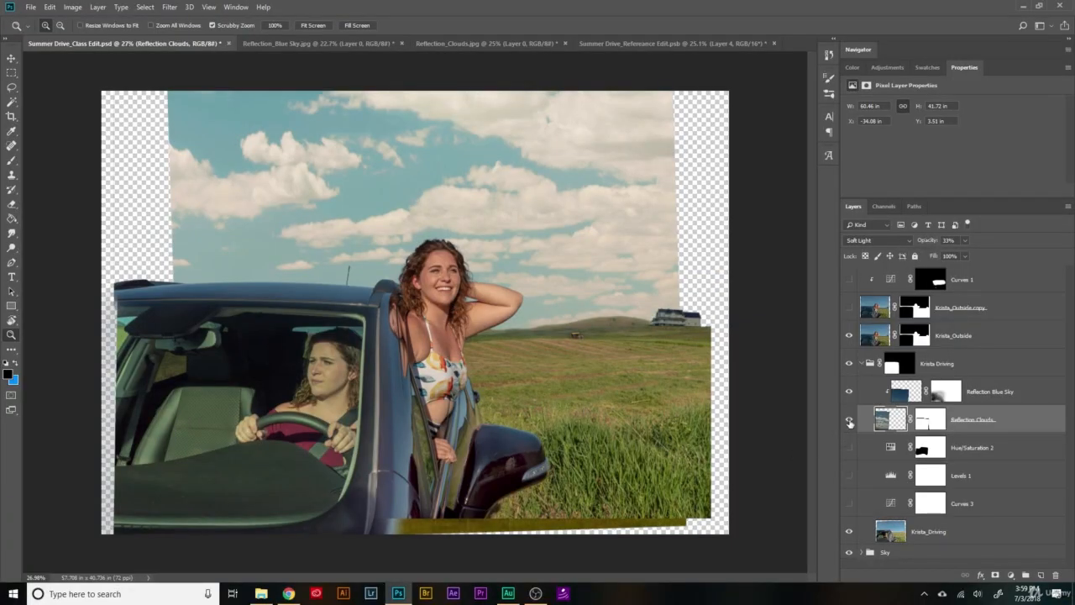
# - Compare the whole composite with the Reflection Clouds layer hidden and shown
pyautogui.click(848, 419)
pyautogui.click(848, 419)
pyautogui.click(848, 419)
pyautogui.click(849, 419)
pyautogui.click(848, 419)
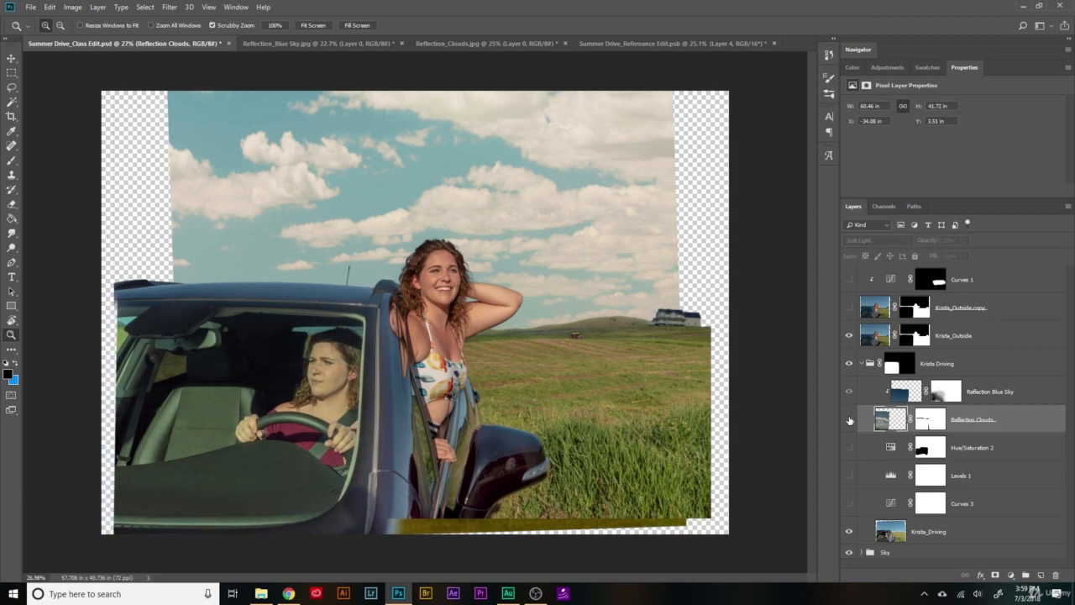
pyautogui.click(849, 419)
pyautogui.click(849, 419)
pyautogui.click(849, 419)
# - Show the Hue/Saturation 2, Levels 1 and Curves 3 adjustment layers beneath the reflection
pyautogui.click(848, 447)
pyautogui.click(849, 476)
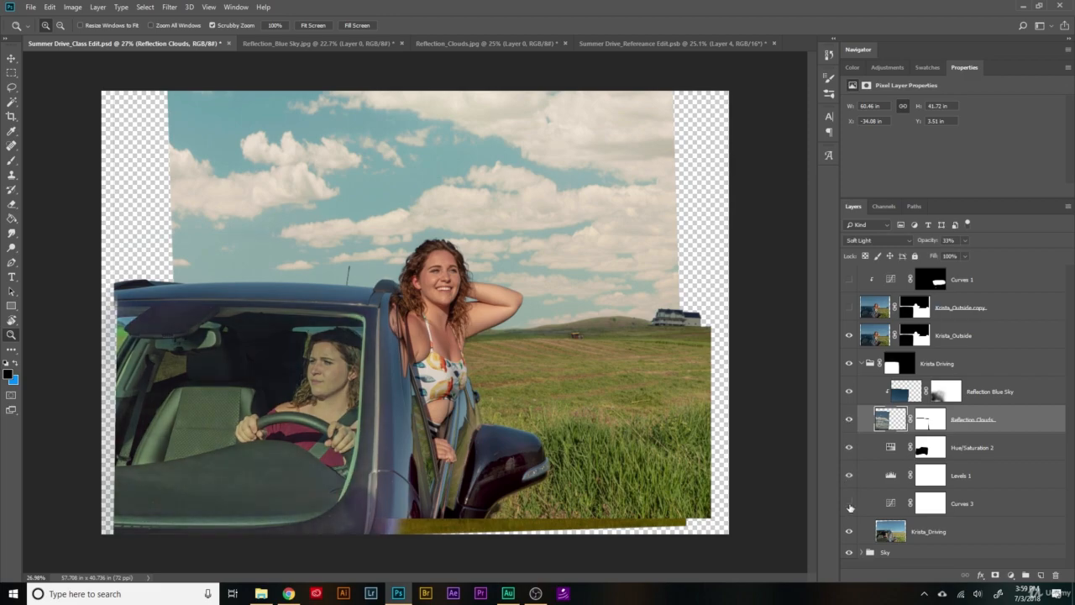
pyautogui.click(848, 503)
pyautogui.scroll(3, 242, 484)
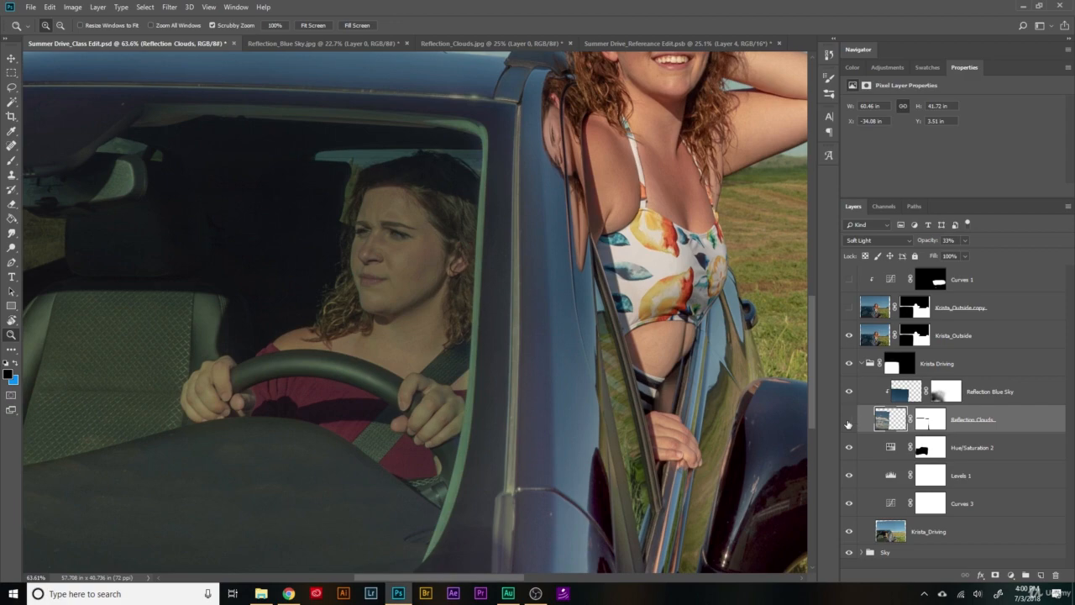
# - Compare the car interior with the Reflection Clouds layer and the Curves 3 adjustment each hidden and shown
pyautogui.click(848, 419)
pyautogui.click(849, 419)
pyautogui.scroll(-1, 579, 372)
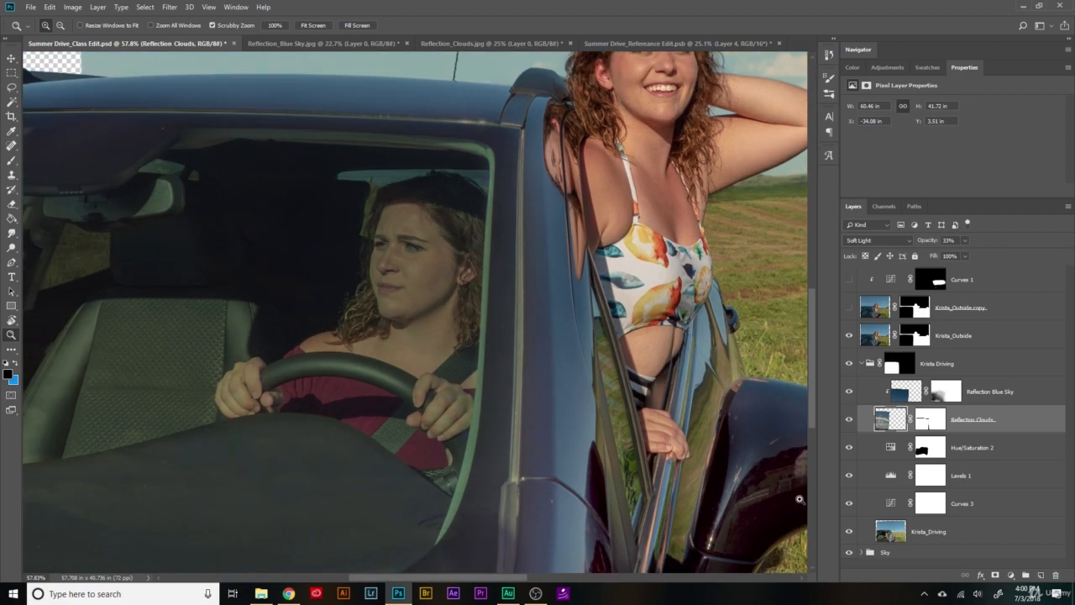
pyautogui.click(848, 503)
pyautogui.click(848, 503)
# - Check the Curves 3 curve and lower that adjustment layer's opacity to 50% to lighten the car interior
pyautogui.scroll(-3, 634, 424)
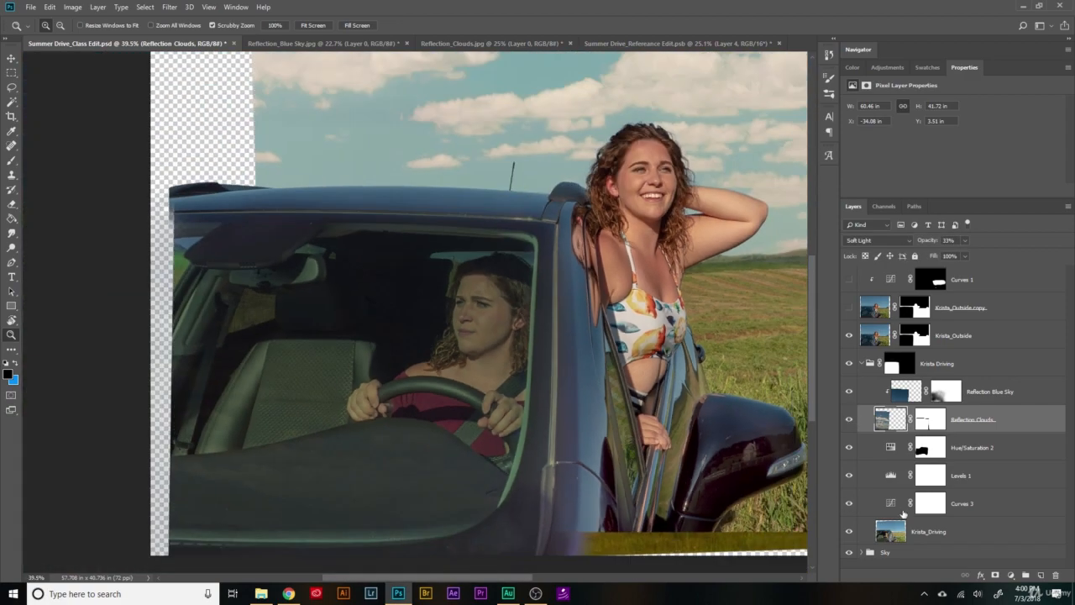
pyautogui.click(892, 504)
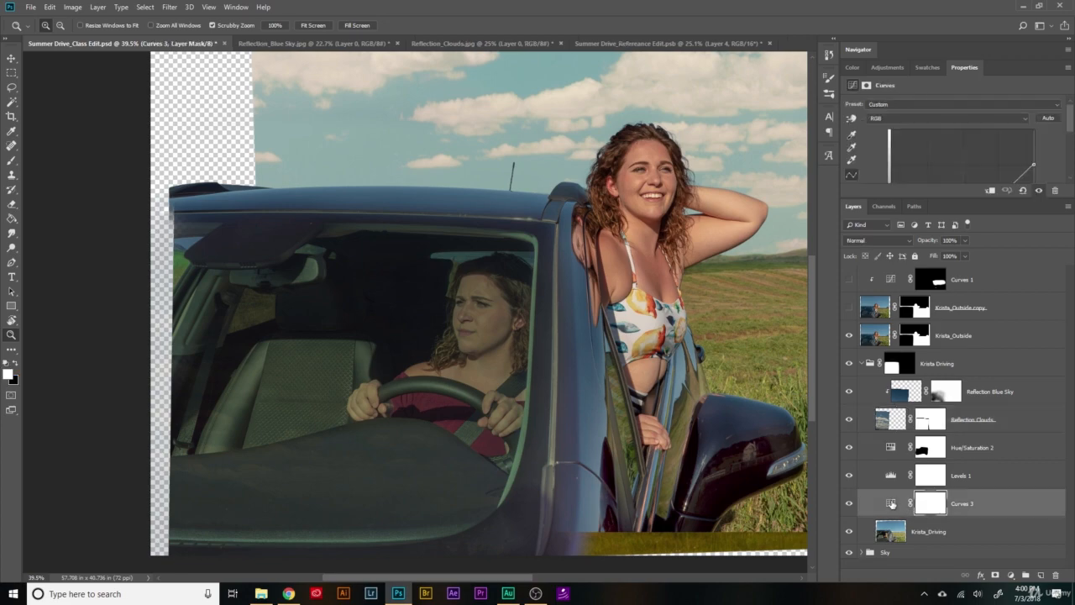
pyautogui.moveTo(1072, 126); pyautogui.dragTo(1073, 151)
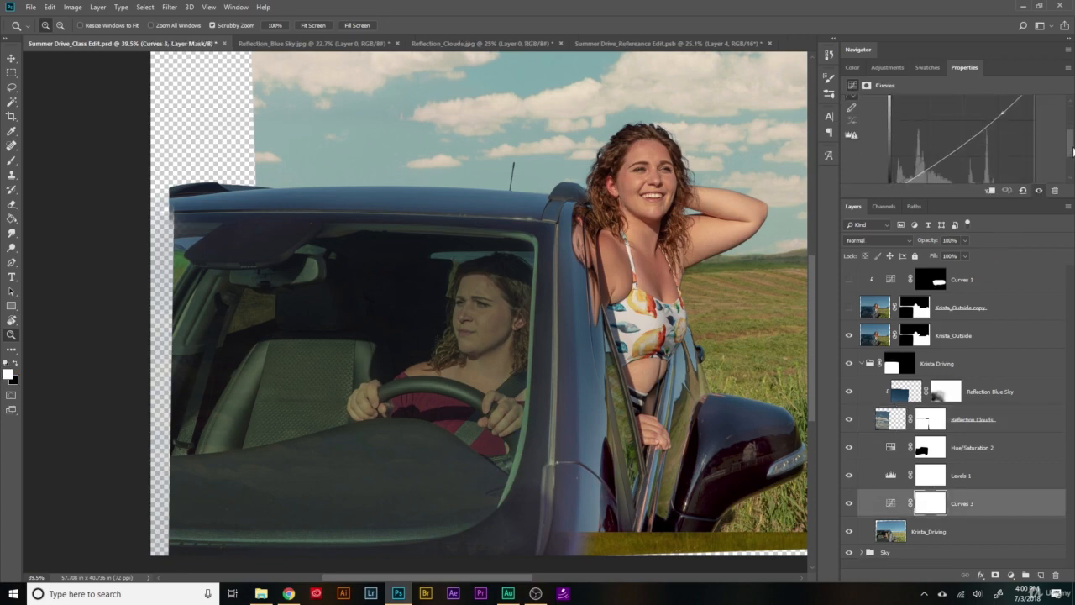
pyautogui.click(879, 504)
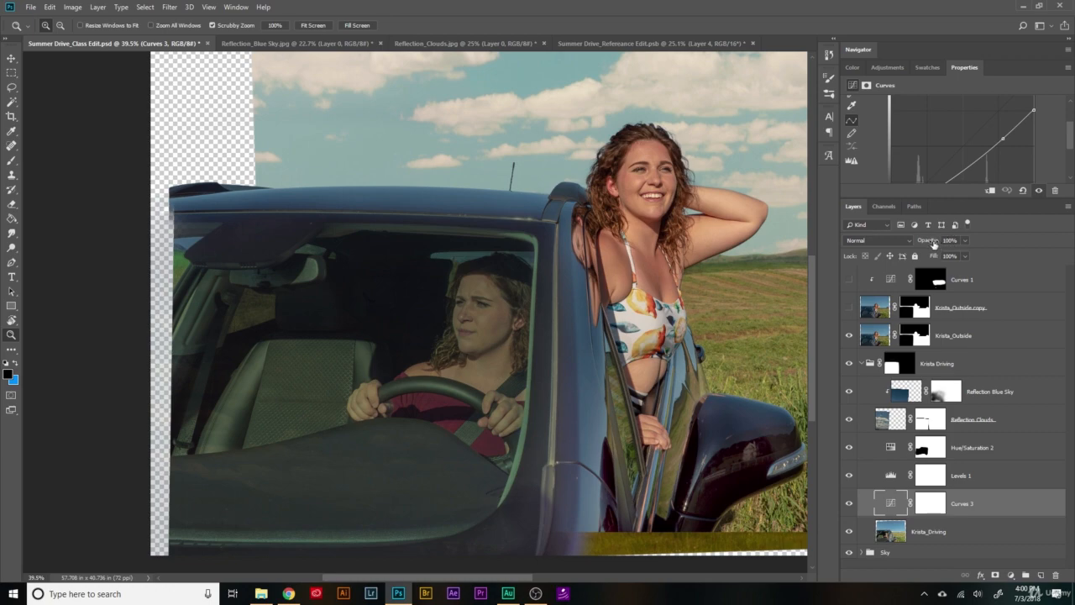
pyautogui.moveTo(934, 244); pyautogui.dragTo(837, 249)
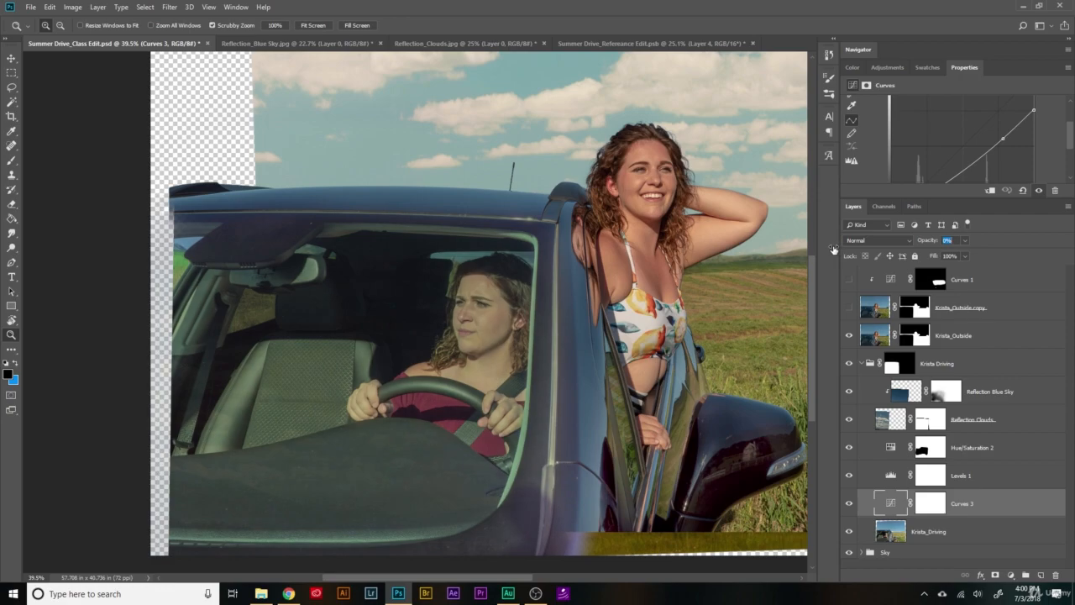
pyautogui.moveTo(837, 249); pyautogui.dragTo(1035, 259)
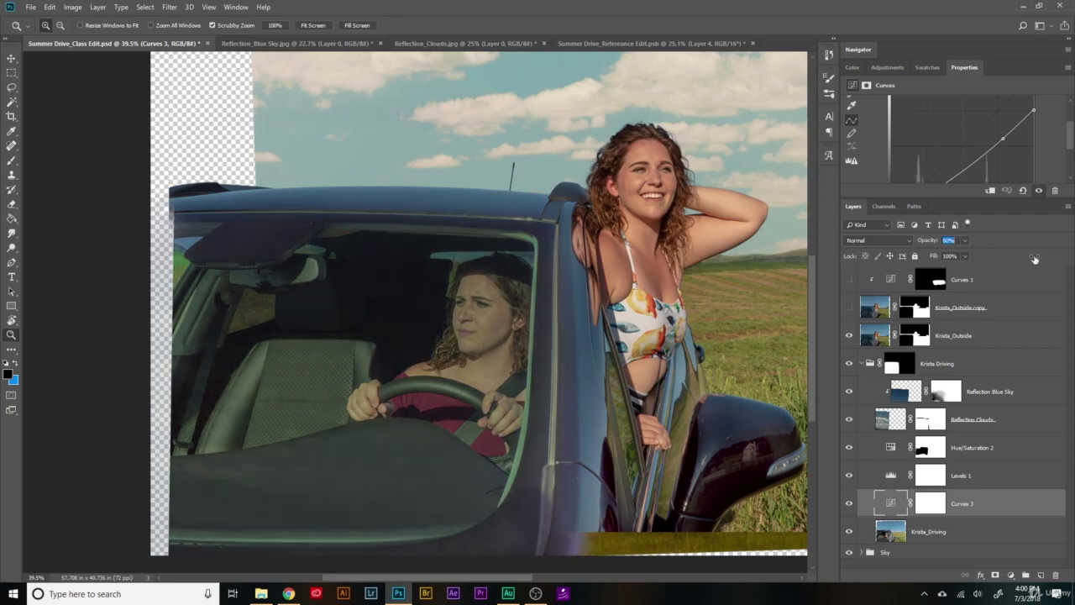
pyautogui.hotkey('ctrl', '0')
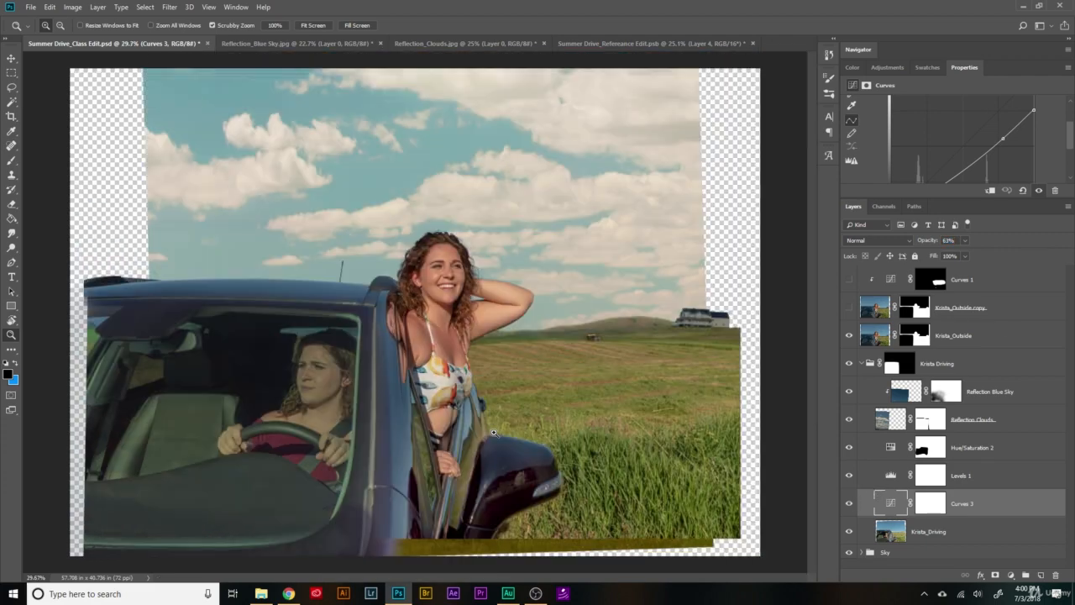
pyautogui.scroll(2, 335, 487)
pyautogui.moveTo(925, 242)
pyautogui.mouseDown()
pyautogui.moveTo(905, 243)
pyautogui.moveTo(917, 253)
pyautogui.mouseUp()
pyautogui.scroll(-3, 382, 441)
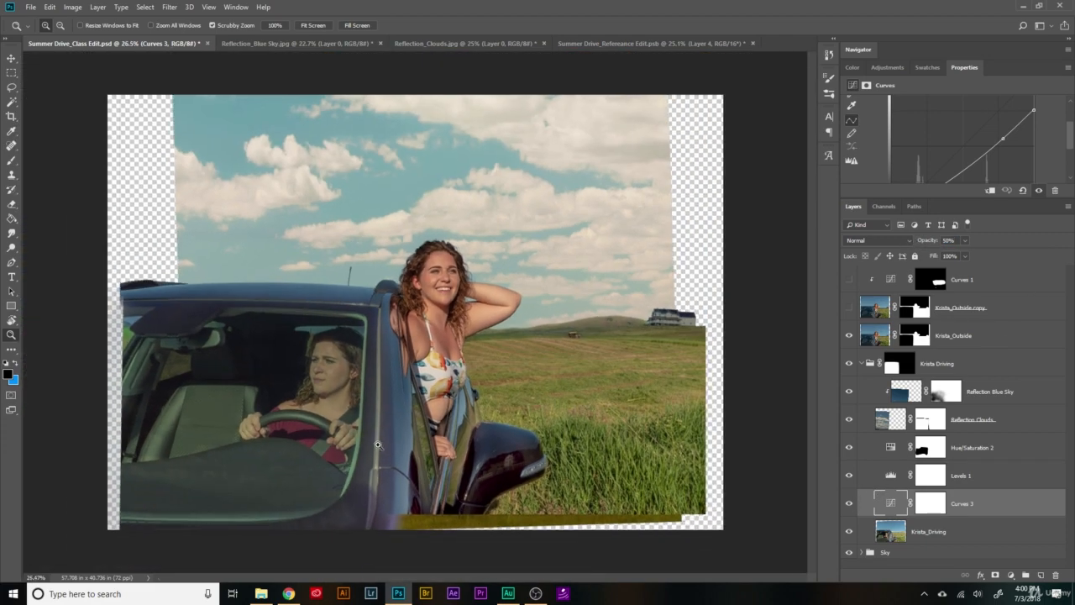
# - Collapse the layer group holding the driver's photo and the reflection layers, and view the composite up close
pyautogui.click(861, 364)
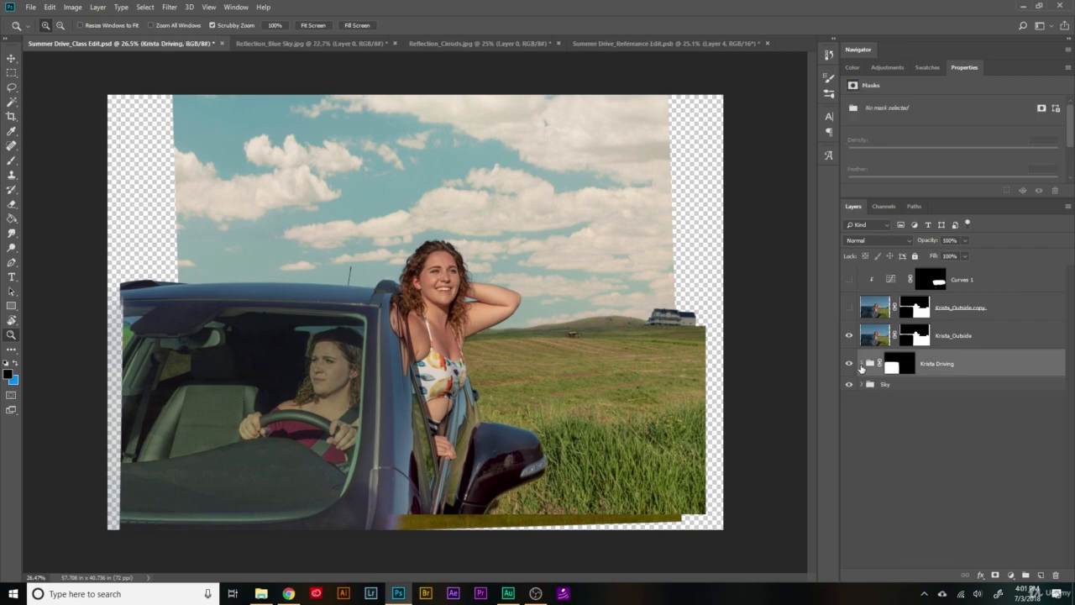
pyautogui.scroll(4, 932, 427)
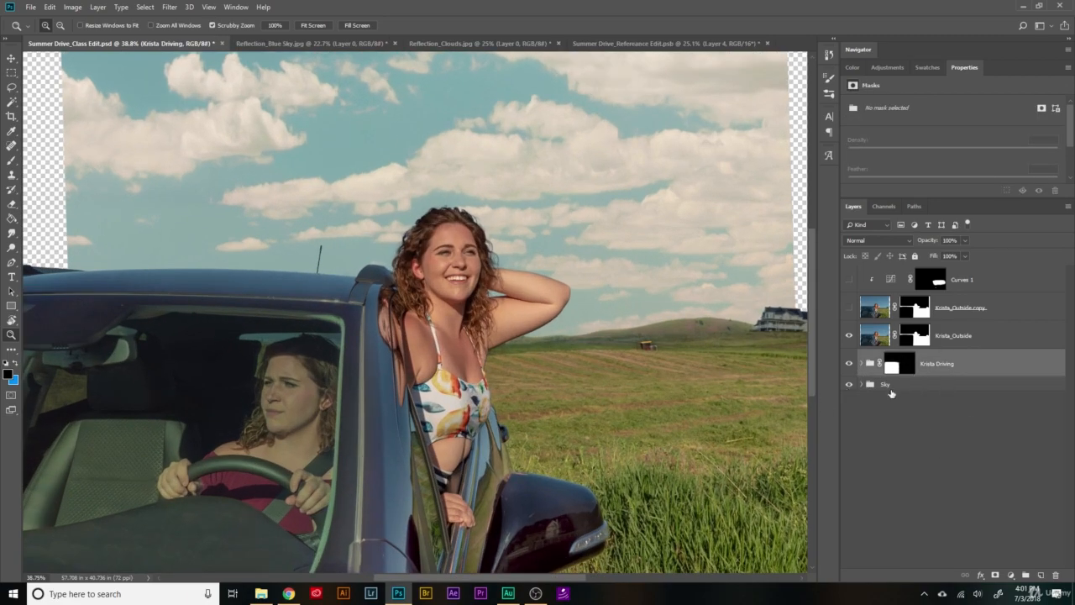
# - Group the outside-the-car photo layer, its hidden copy and the clipped Curves 1 adjustment into one layer group
pyautogui.scroll(-4, 576, 408)
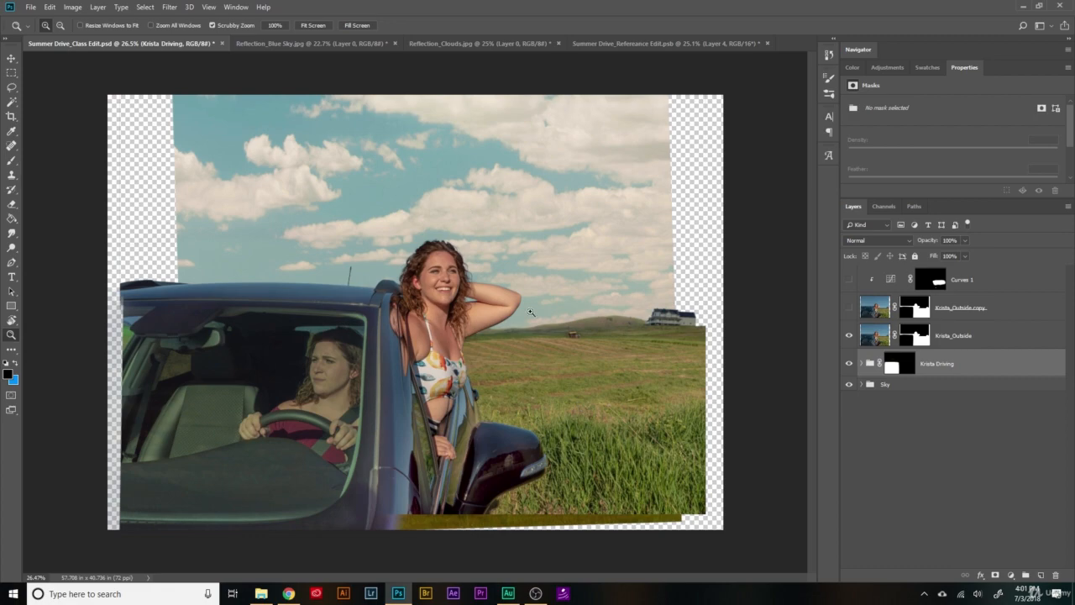
pyautogui.click(976, 339)
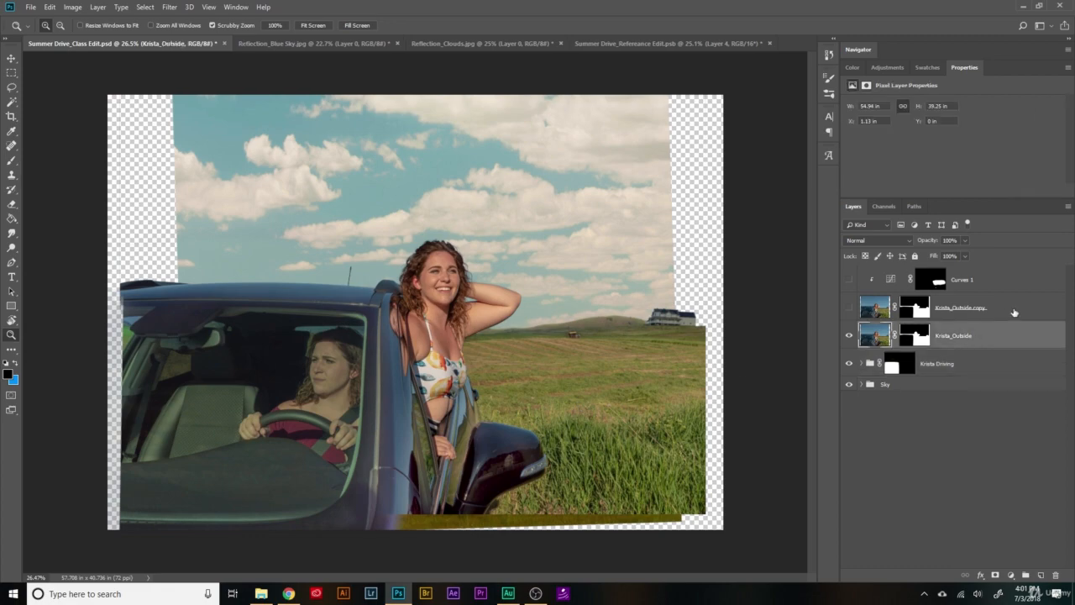
pyautogui.press('c')
pyautogui.press('c')
pyautogui.press('c')
pyautogui.press('c')
pyautogui.press('c')
pyautogui.press('c')
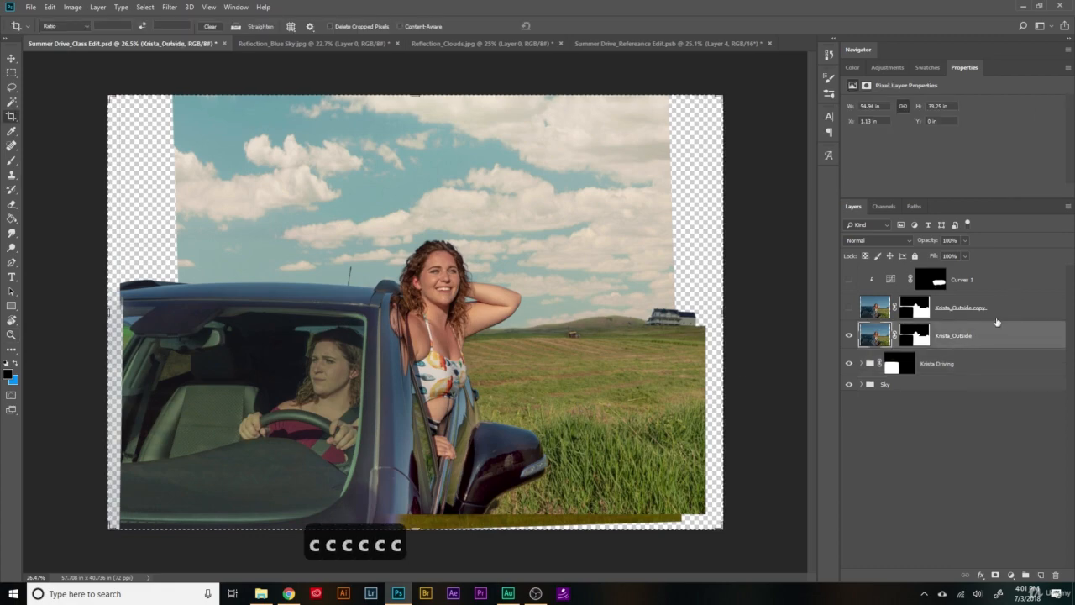
pyautogui.press('v')
pyautogui.keyDown('shift'); pyautogui.click(1005, 288); pyautogui.keyUp('shift')
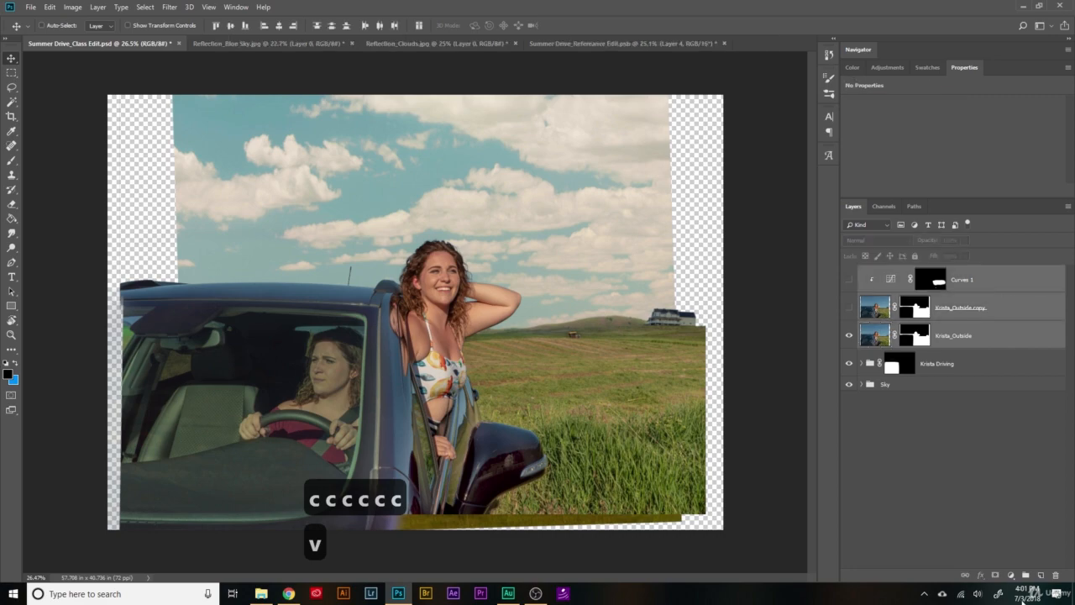
pyautogui.hotkey('ctrl', 'g')
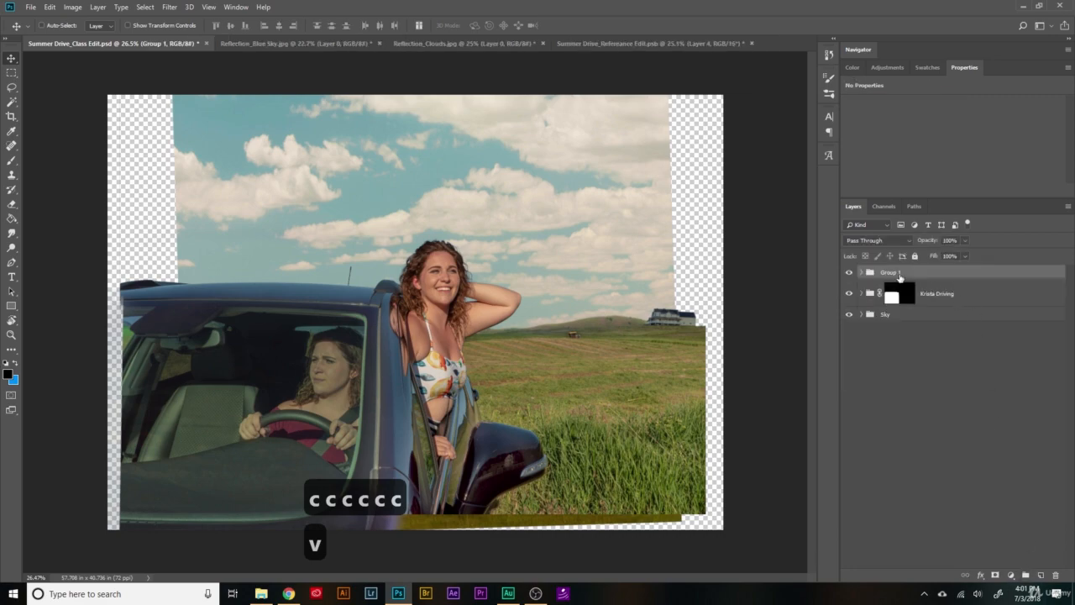
# - Rename the new group with the woman's first name followed by "Outside" and set its blend mode to Normal
pyautogui.doubleClick(891, 273)
pyautogui.write('Kris')
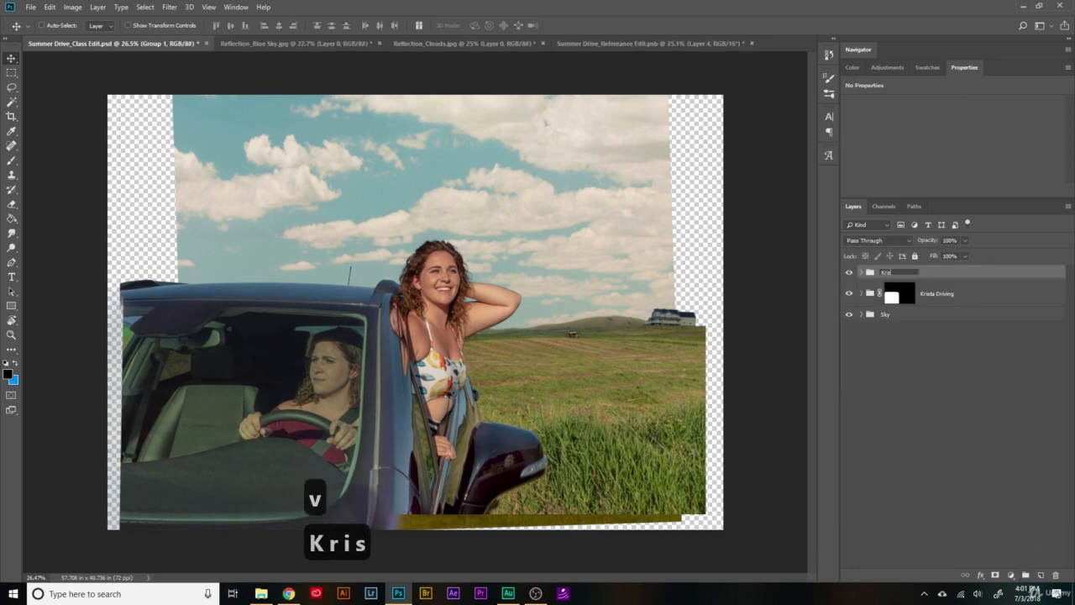
pyautogui.write('ta Outis')
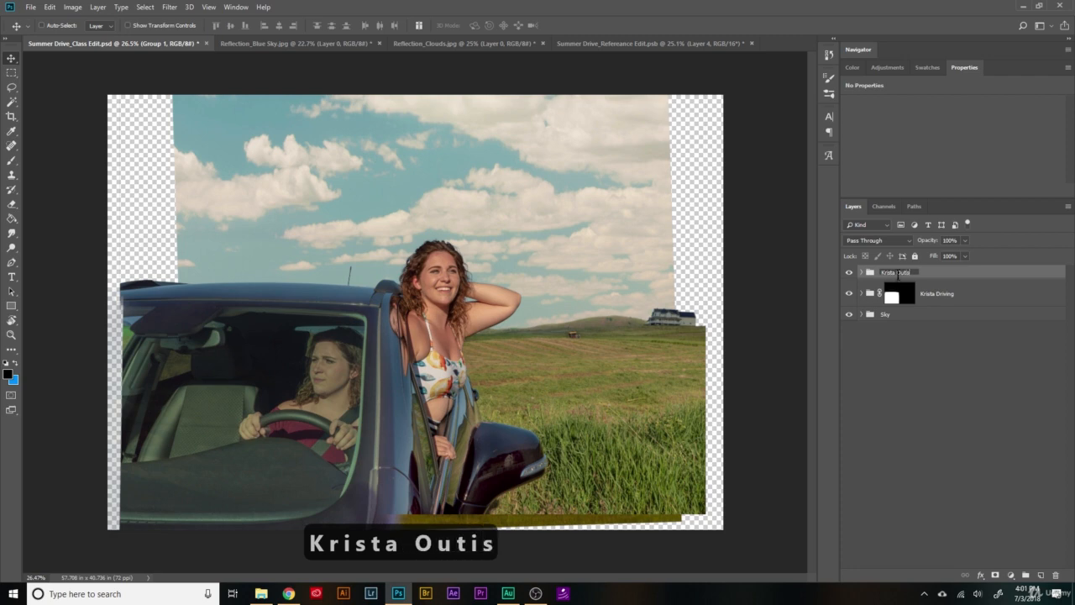
pyautogui.press('BackSpace')
pyautogui.press('BackSpace')
pyautogui.write('sode')
pyautogui.press('BackSpace')
pyautogui.press('BackSpace')
pyautogui.press('BackSpace')
pyautogui.write('ide')
pyautogui.press('Return')
pyautogui.click(878, 240)
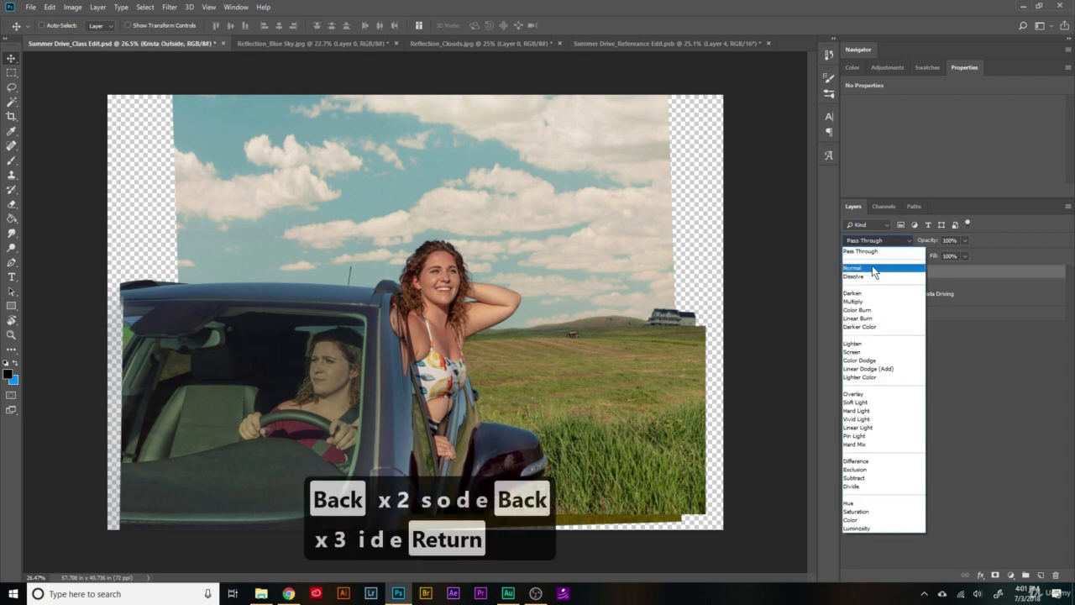
pyautogui.click(874, 257)
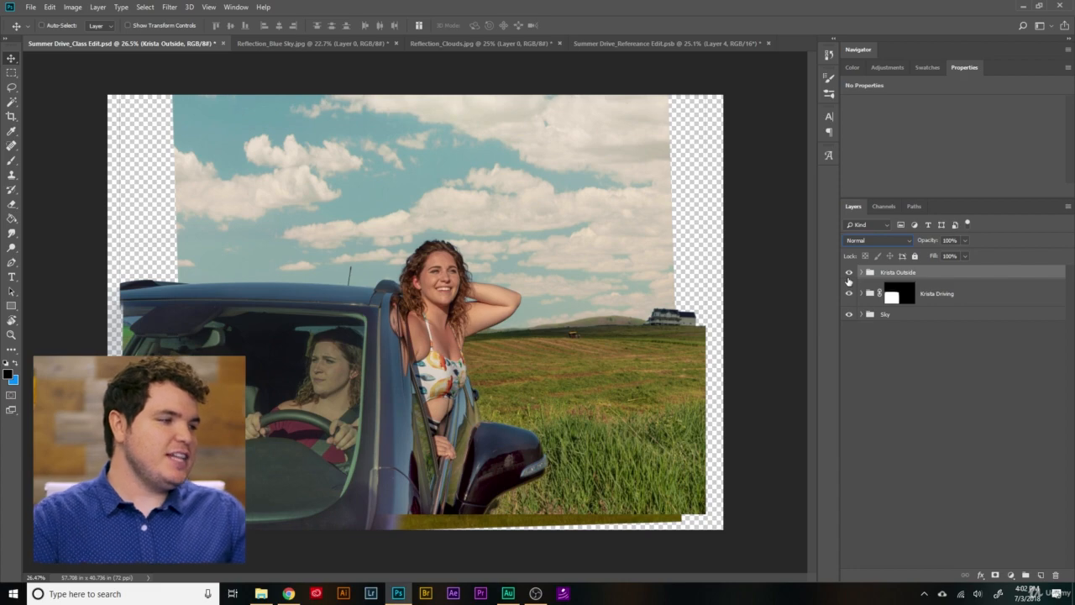
# - Compare the composite with the outside, driving and Sky groups each hidden and shown, and expand the driving group
pyautogui.click(848, 273)
pyautogui.click(849, 273)
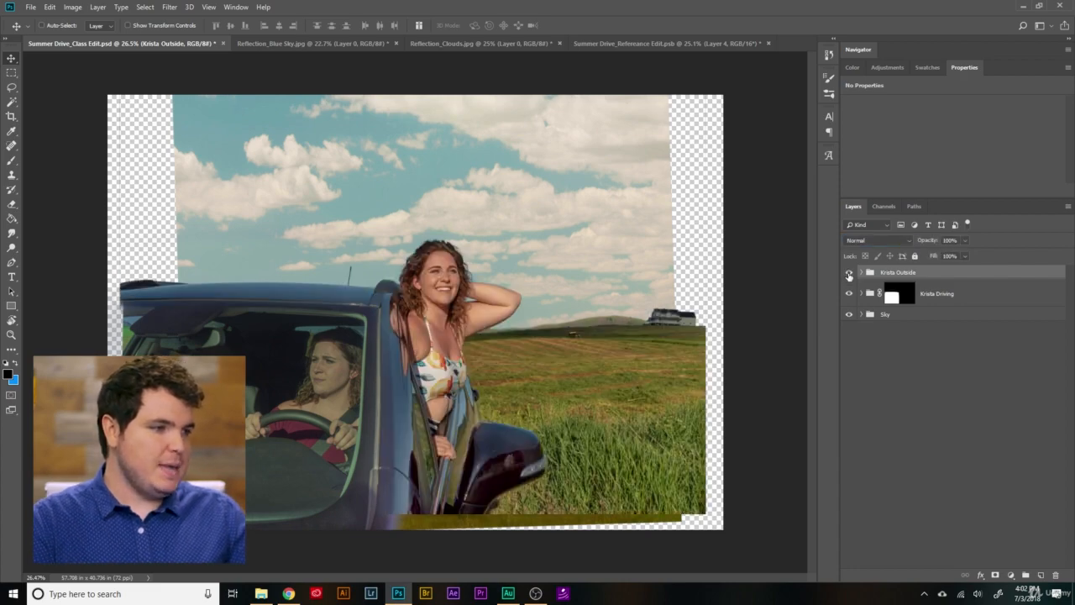
pyautogui.click(850, 296)
pyautogui.click(849, 294)
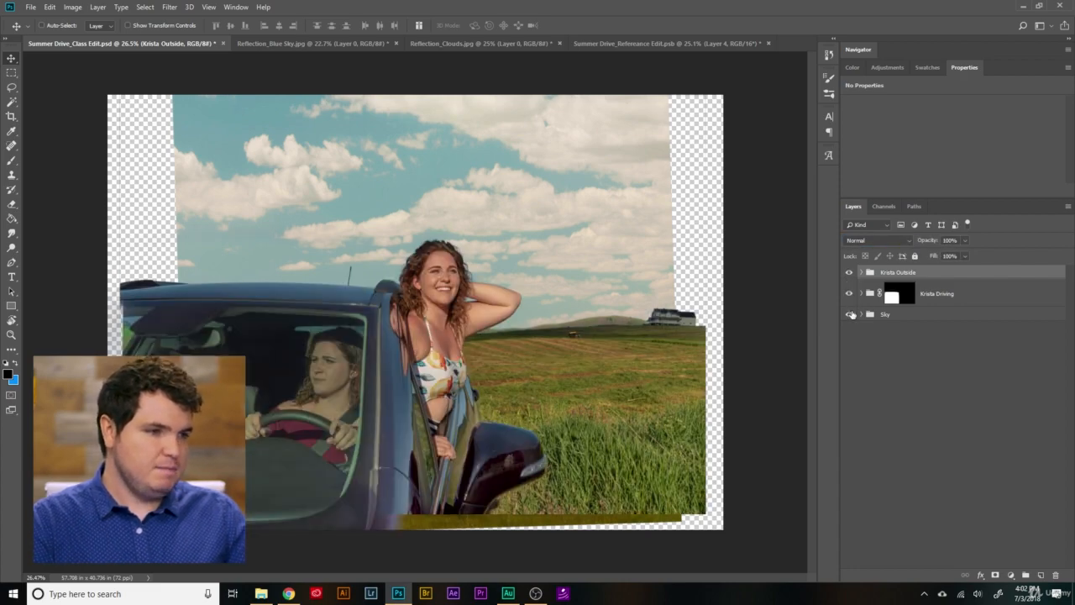
pyautogui.click(849, 314)
pyautogui.click(850, 315)
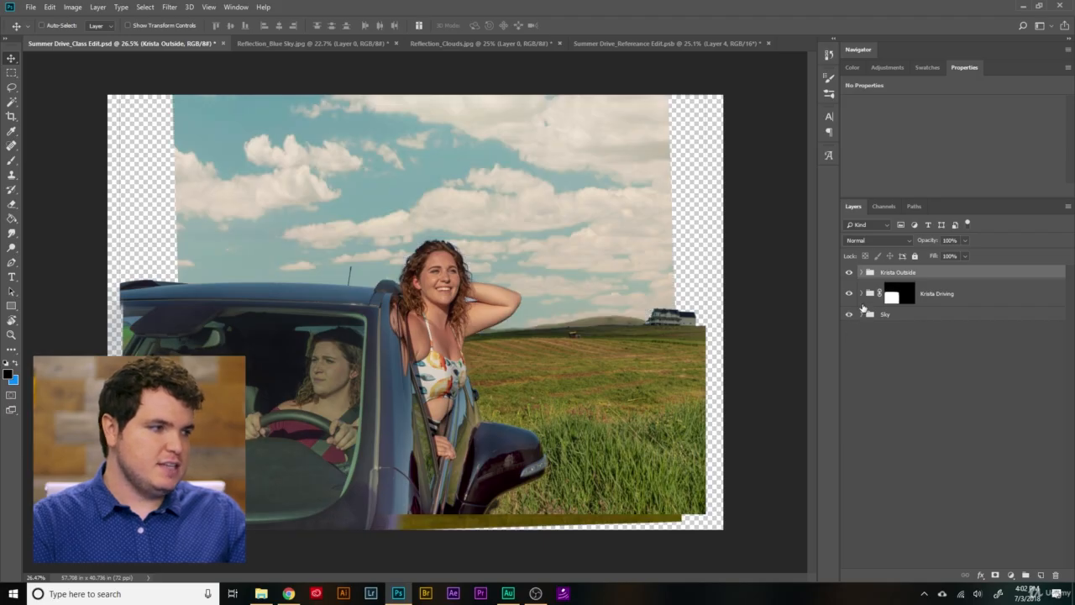
pyautogui.click(861, 293)
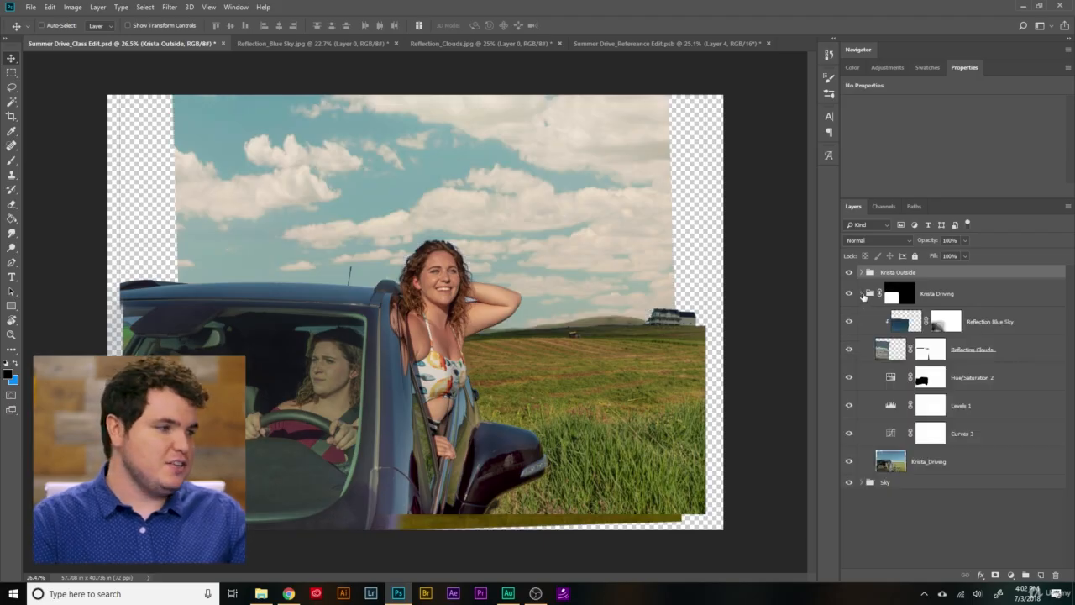